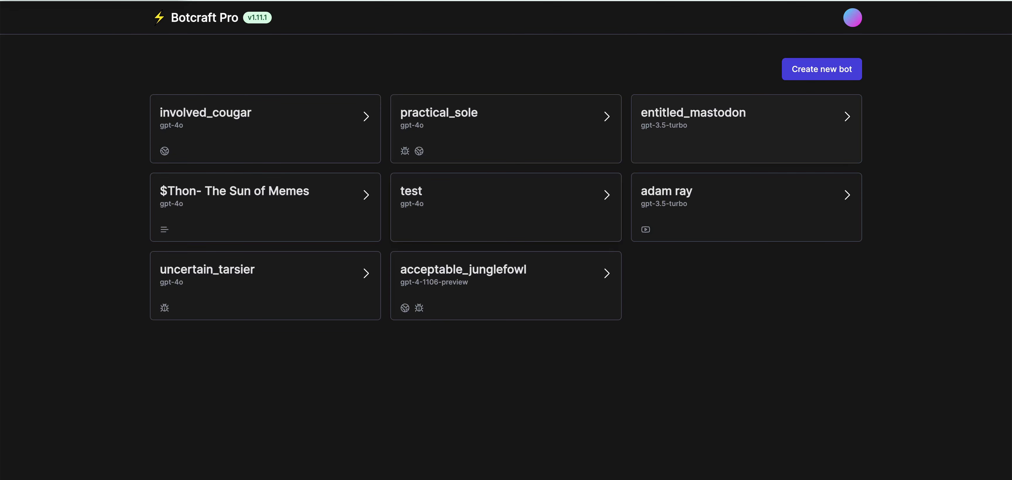
# Start a new bot from the Botcraft Pro dashboard with Create new bot.
pyautogui.click(822, 69)
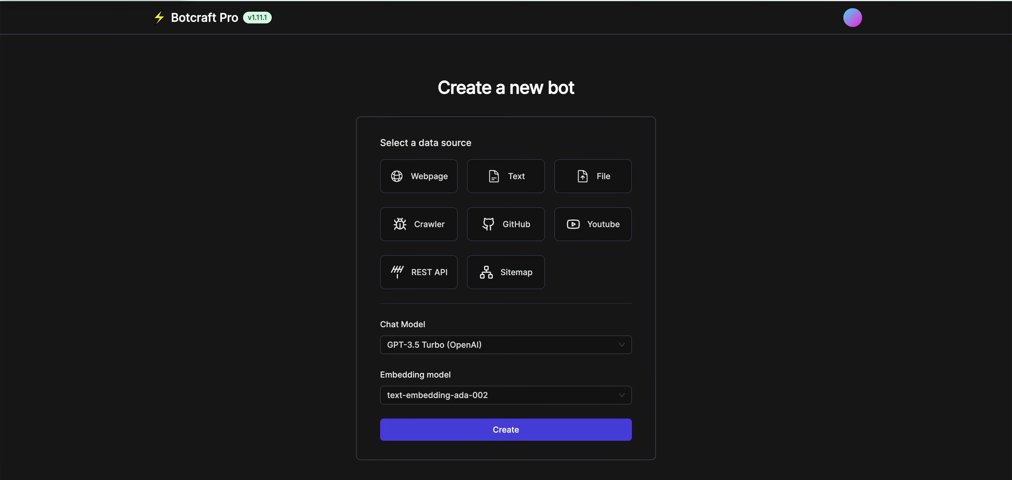
# Try the Text and File source types, then settle on Crawler and review the model options.
pyautogui.click(506, 176)
pyautogui.click(503, 319)
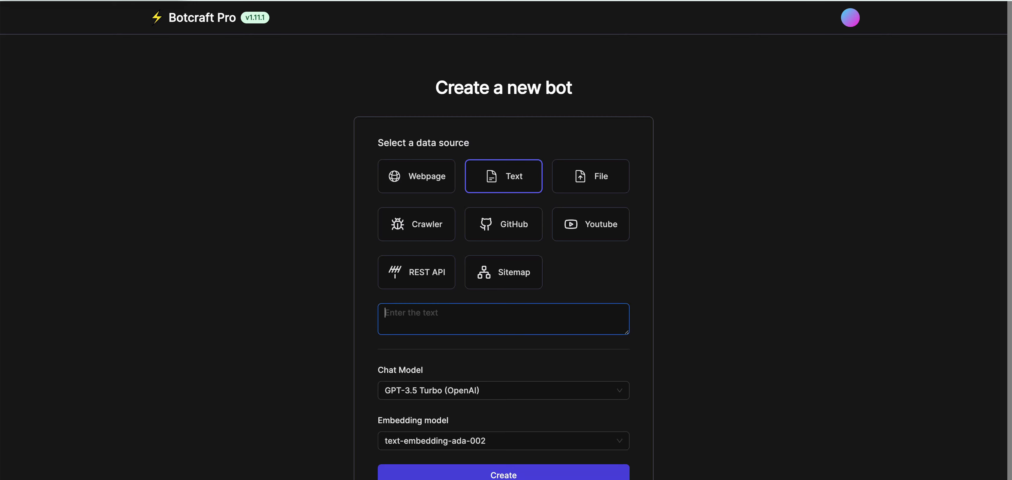
pyautogui.click(590, 176)
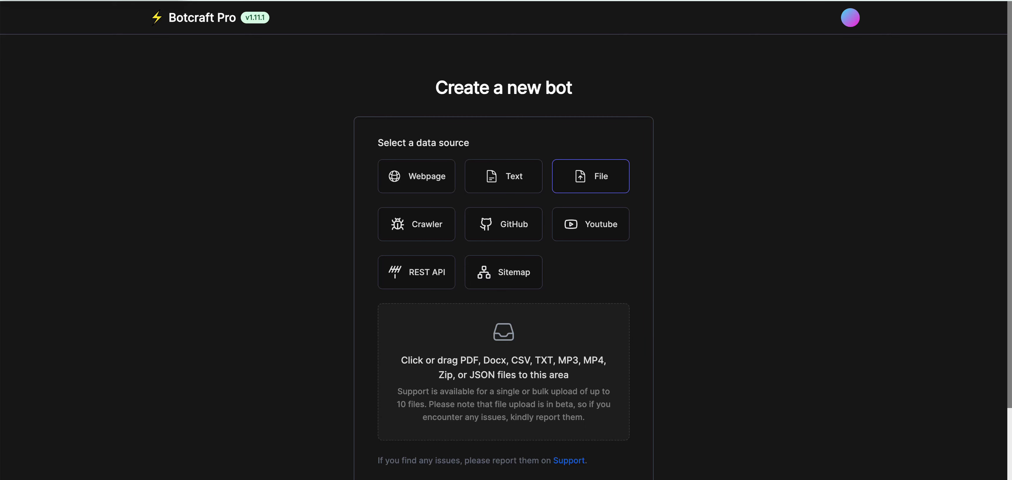
pyautogui.click(416, 224)
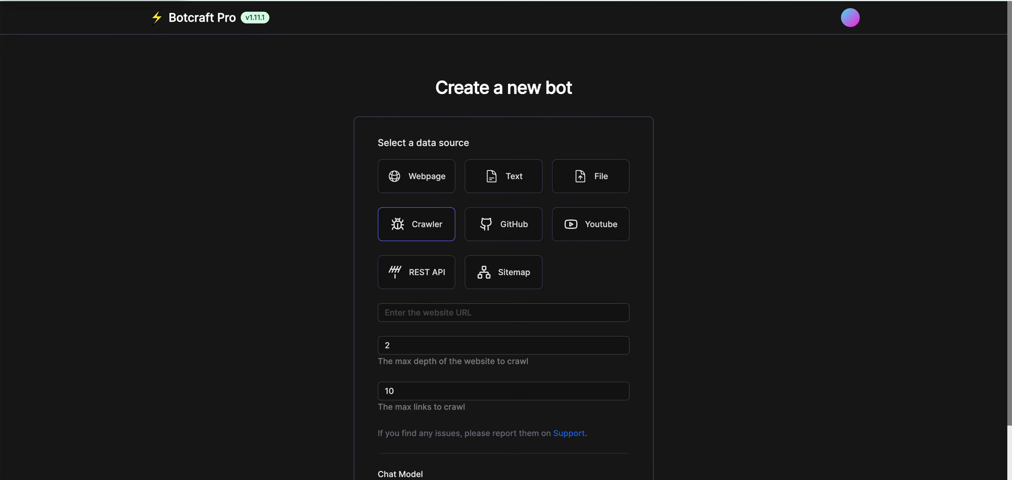
pyautogui.scroll(-3, 503, 275)
pyautogui.scroll(1, 503, 377)
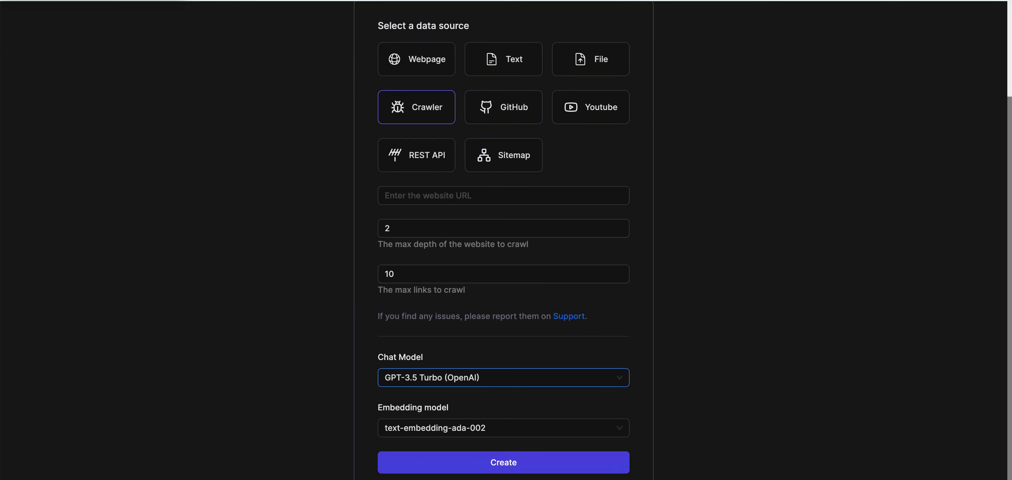
pyautogui.scroll(3, 503, 378)
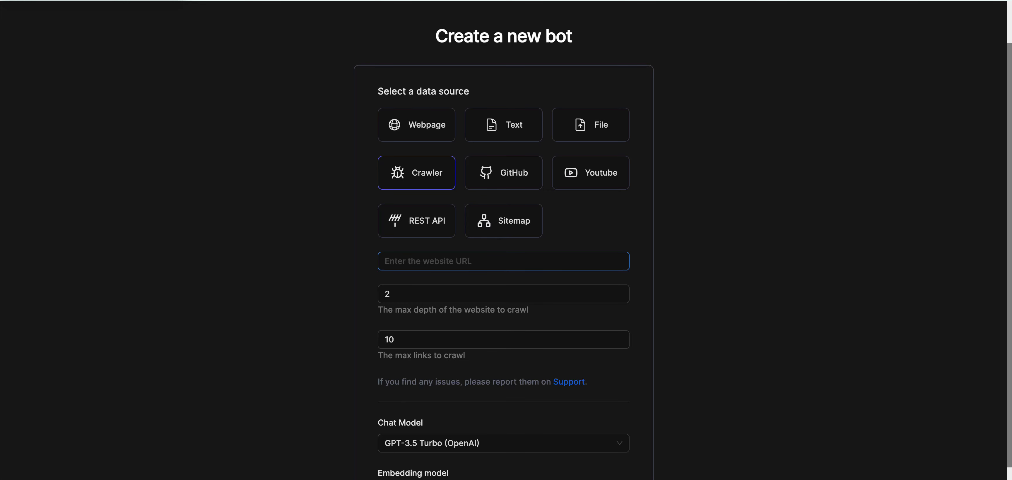
# Search Google in a new tab for 'well and pump company'.
pyautogui.press('super+t')
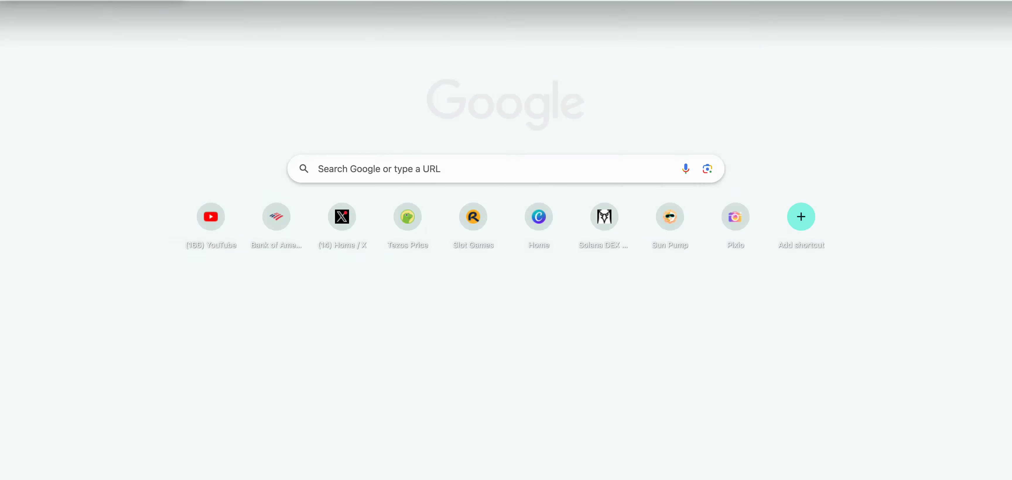
pyautogui.write('well and pump')
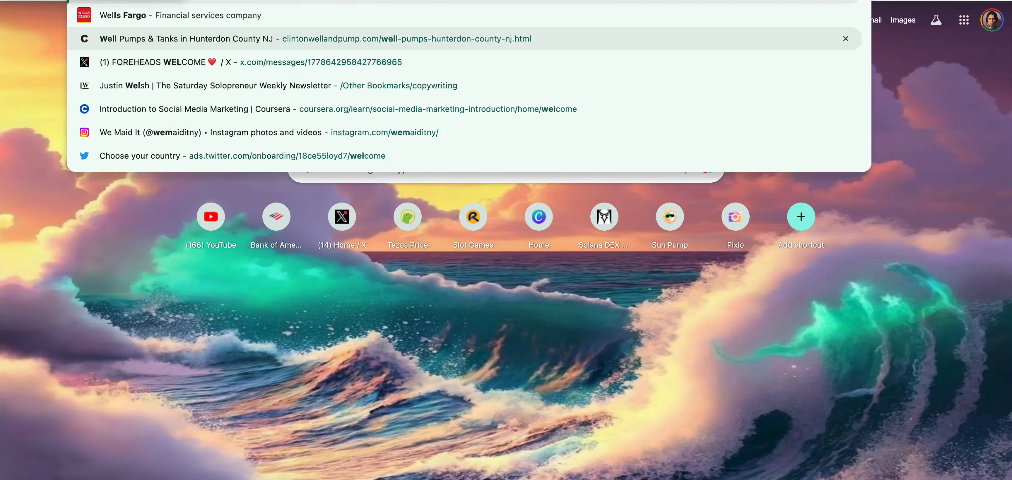
pyautogui.write(' company')
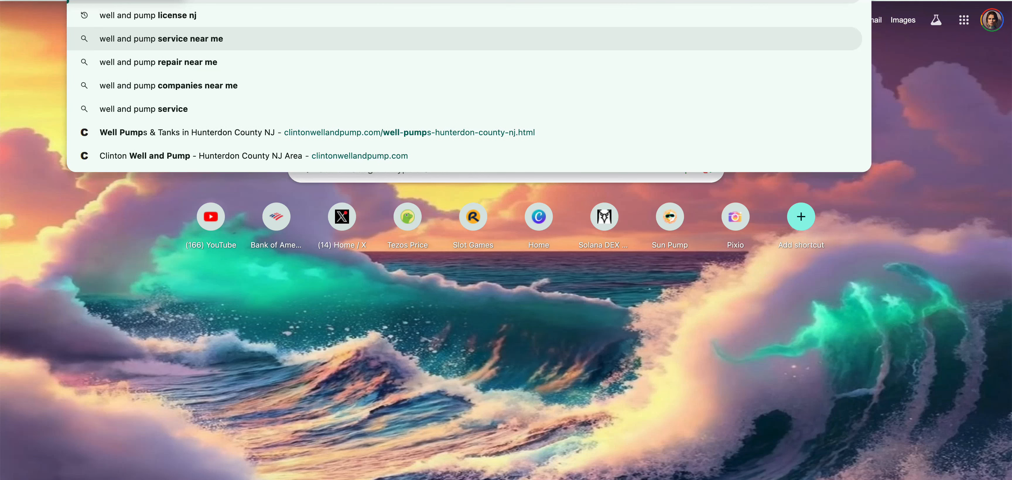
pyautogui.press('Return')
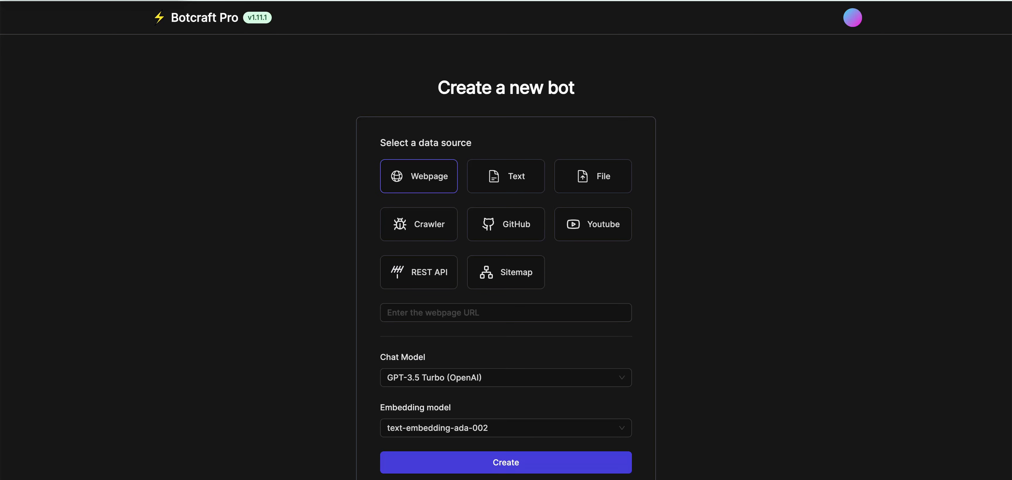
# Create the bot from the pasted website link as a single Webpage source.
pyautogui.click(506, 312)
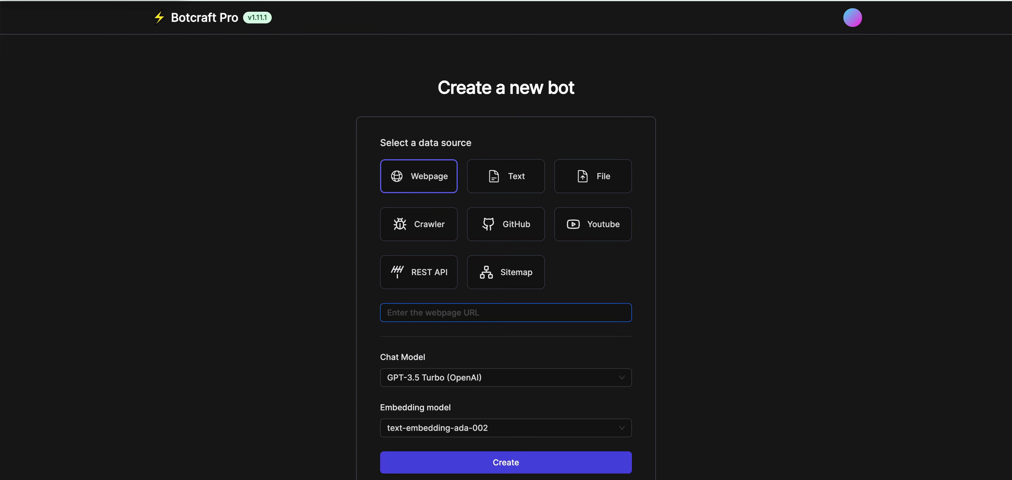
pyautogui.hotkey('ctrl', 'v')
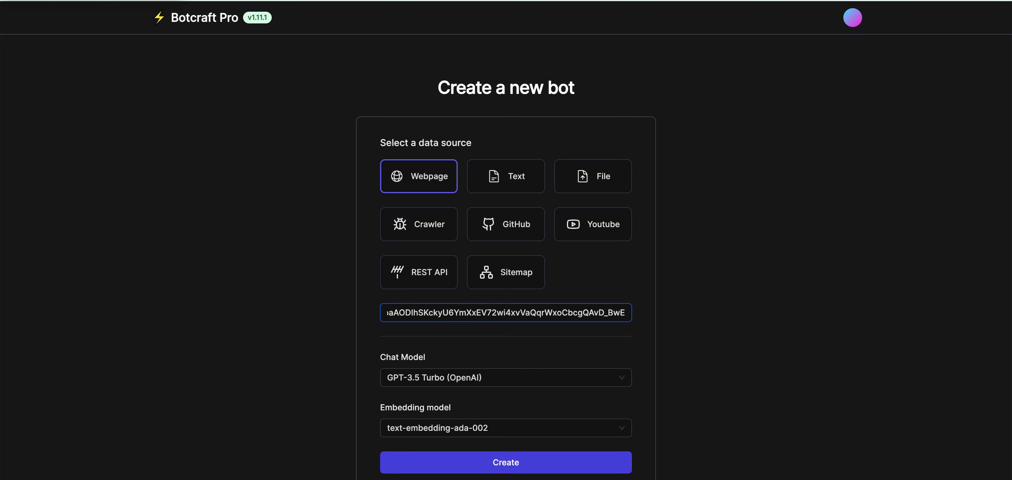
pyautogui.click(506, 463)
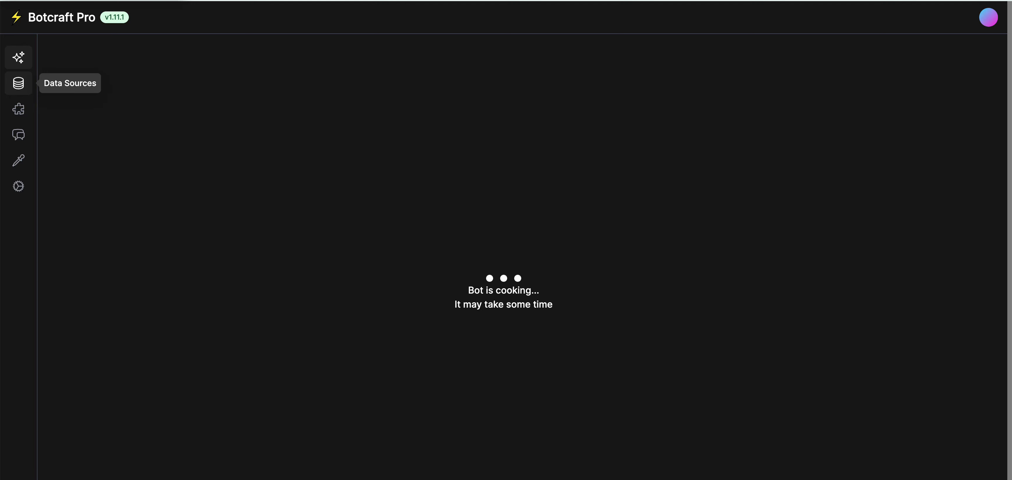
# Check the built bot in the Playground, then return to its Data Sources list.
pyautogui.click(19, 83)
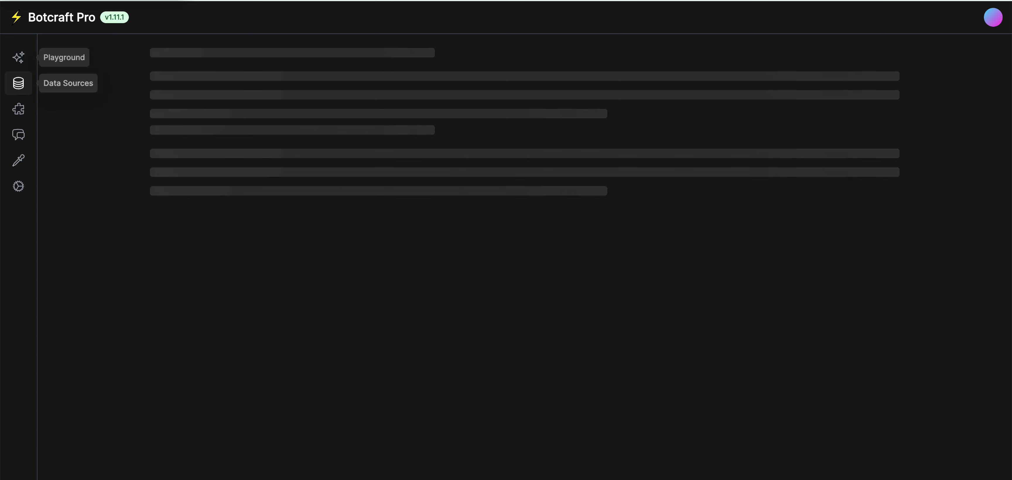
pyautogui.click(18, 57)
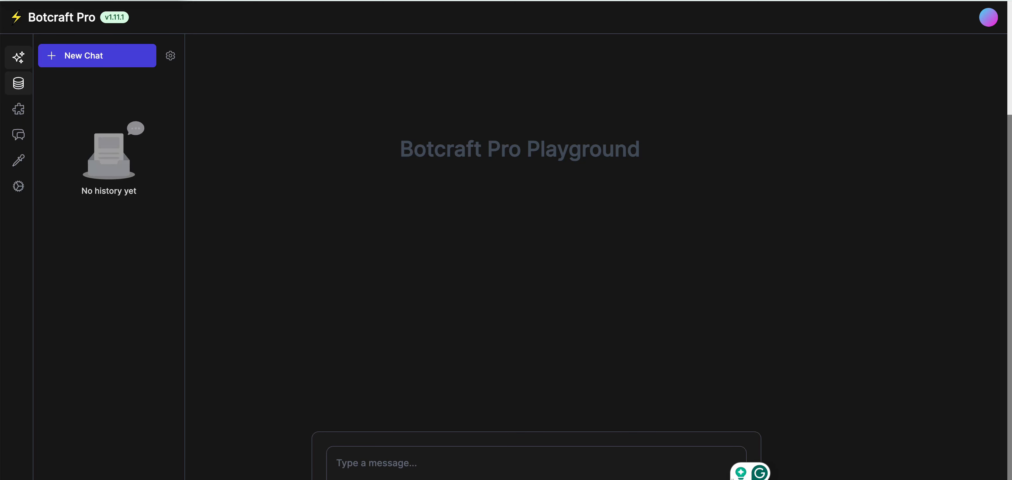
pyautogui.click(18, 83)
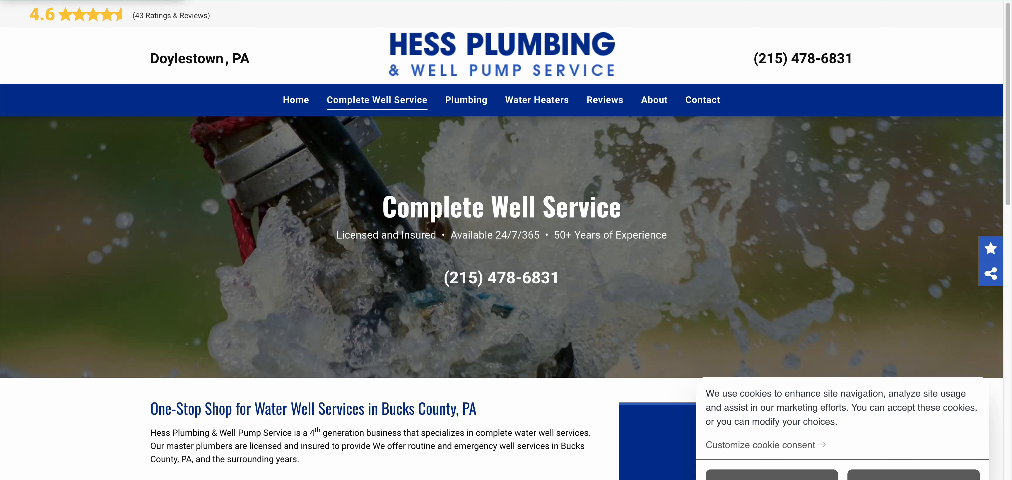
# Close the cookie banner and select the text from the One-Stop Shop heading to 'free estimate.'.
pyautogui.moveTo(382, 207); pyautogui.dragTo(560, 279)
pyautogui.scroll(-5, 560, 279)
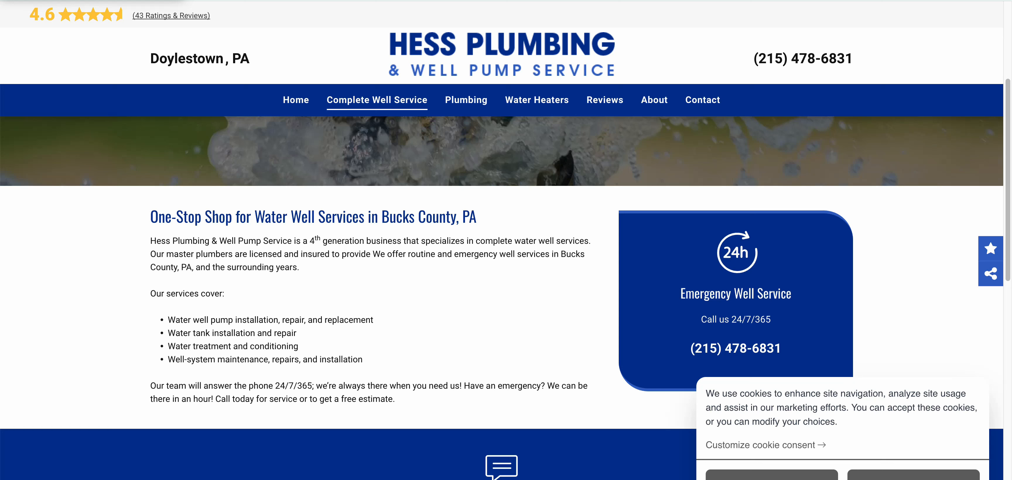
pyautogui.click(913, 476)
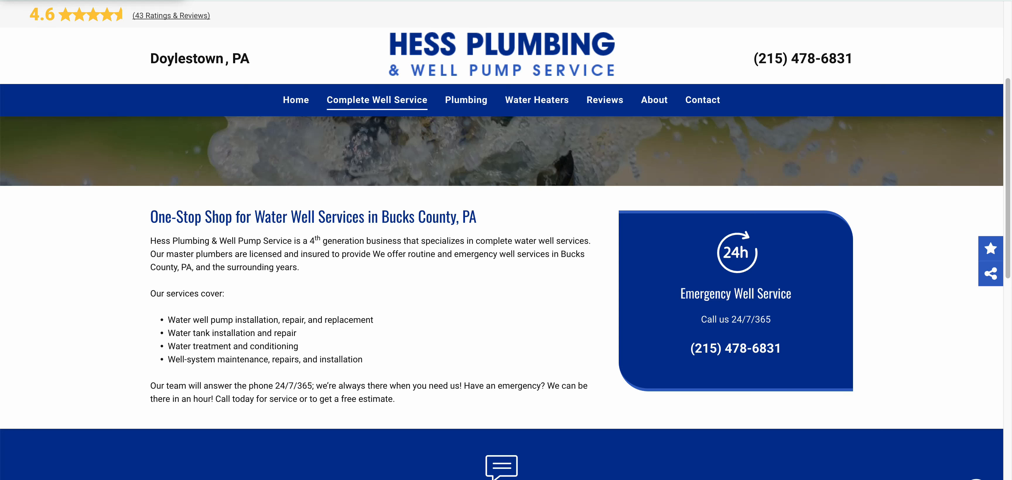
pyautogui.moveTo(151, 216); pyautogui.dragTo(408, 401)
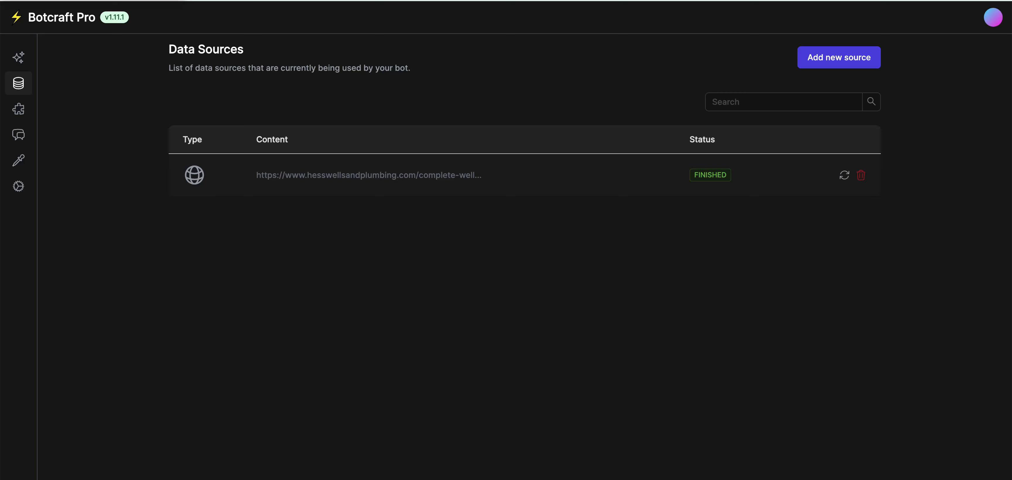
# Add the pasted service description as a new Text data source.
pyautogui.click(838, 58)
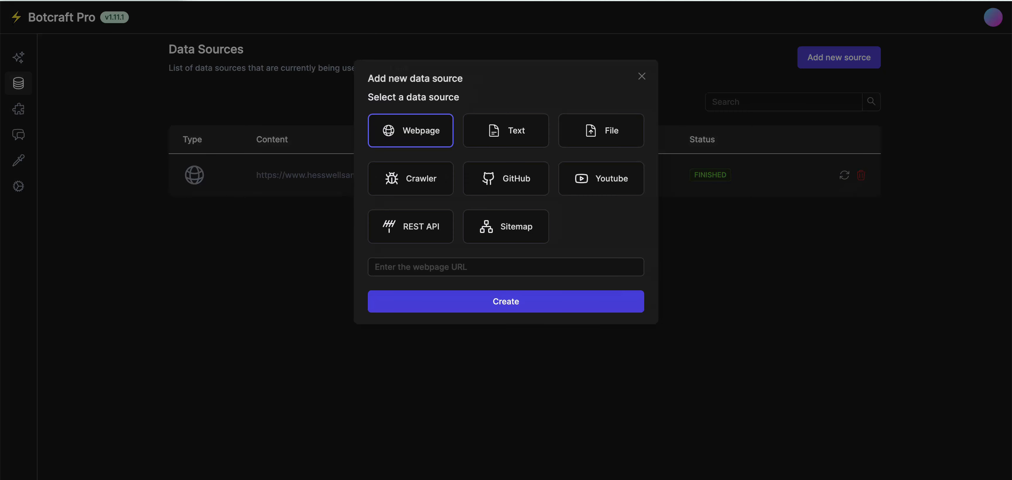
pyautogui.click(506, 130)
pyautogui.click(506, 273)
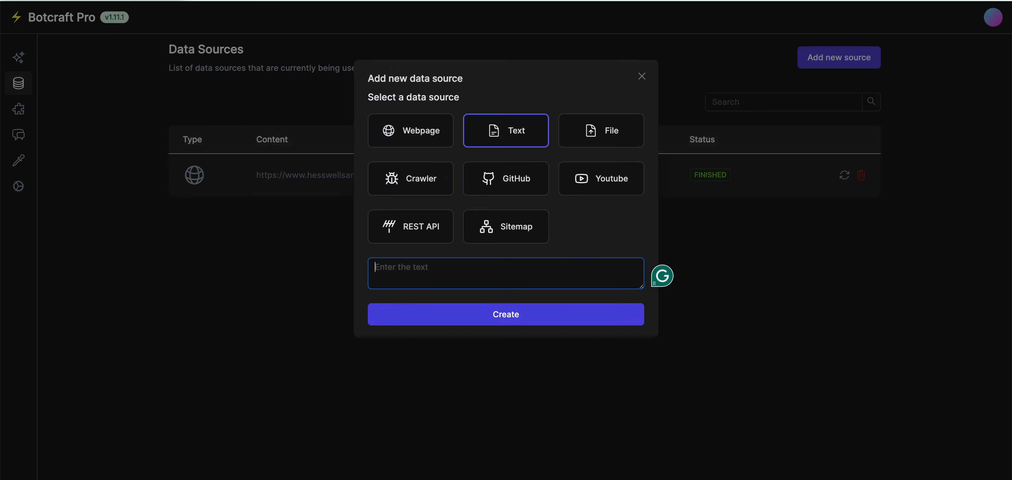
pyautogui.hotkey('ctrl', 'v')
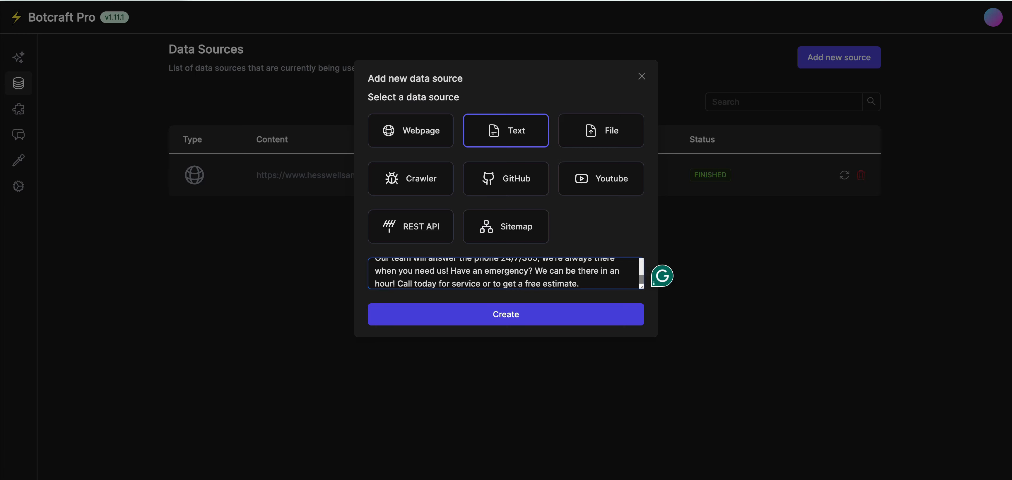
pyautogui.scroll(5, 506, 273)
pyautogui.scroll(5, 506, 274)
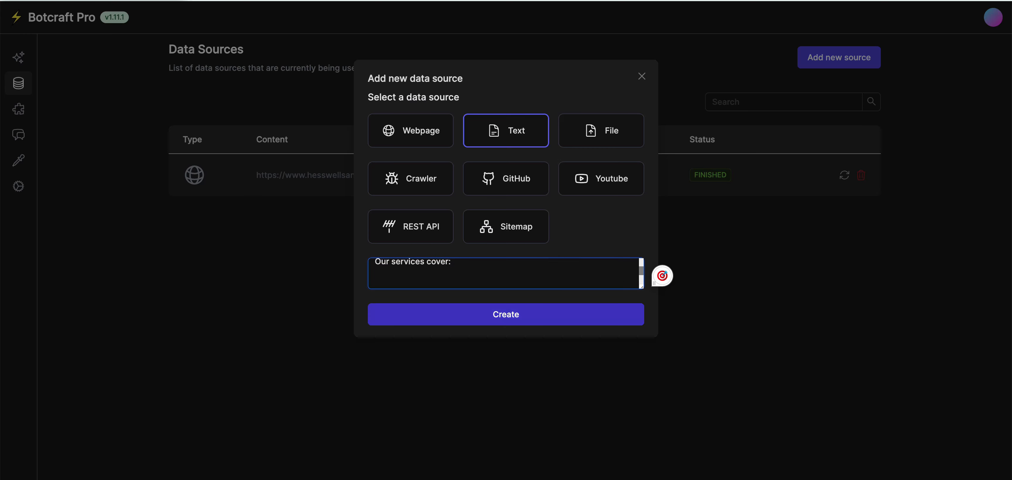
pyautogui.click(506, 315)
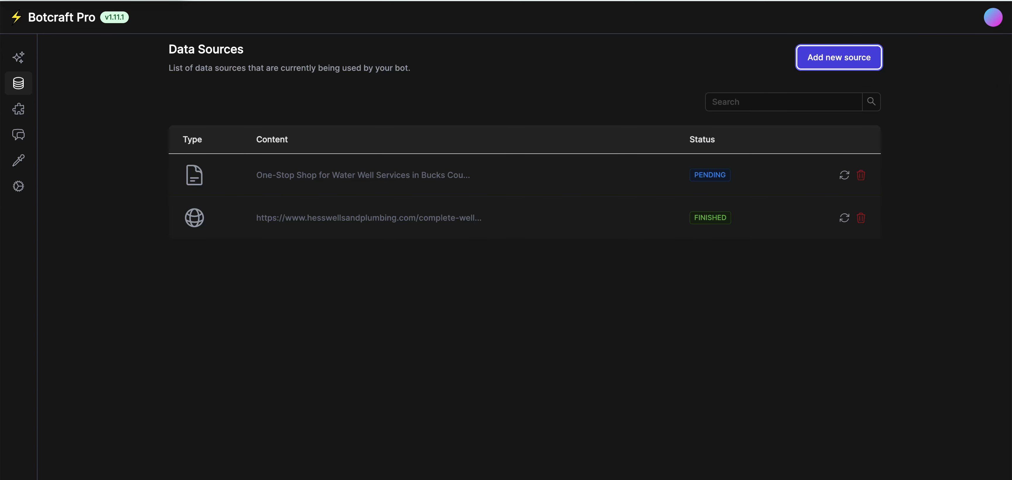
# Cancel a further add-source dialog and go to the bot's Integrations page.
pyautogui.click(838, 57)
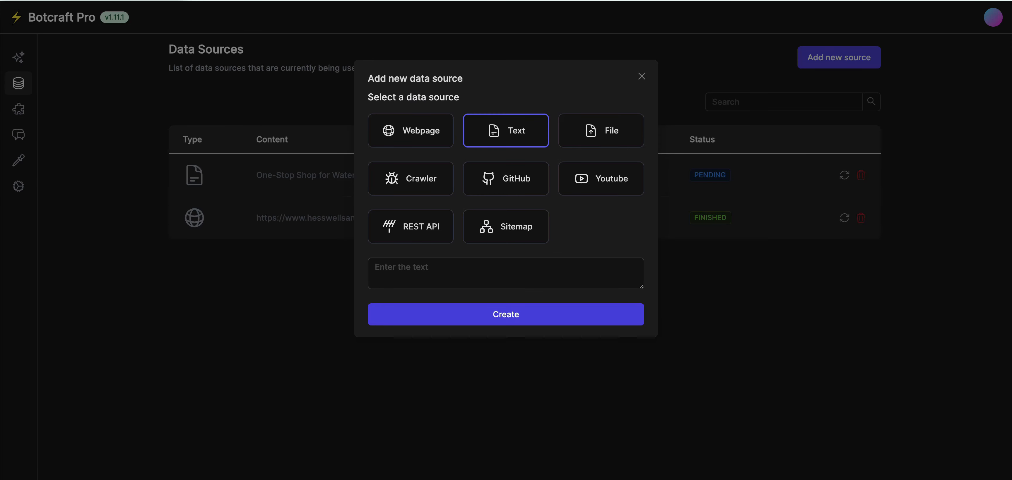
pyautogui.click(642, 76)
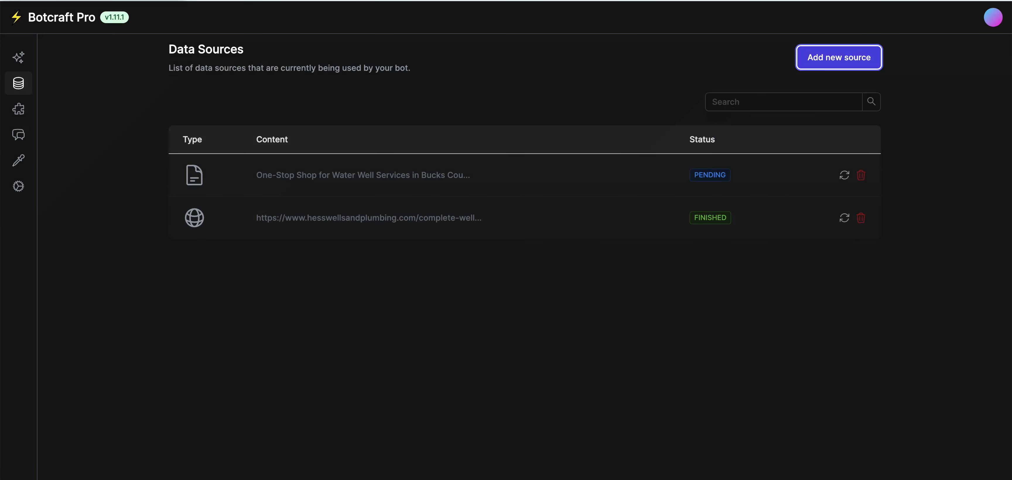
pyautogui.click(18, 109)
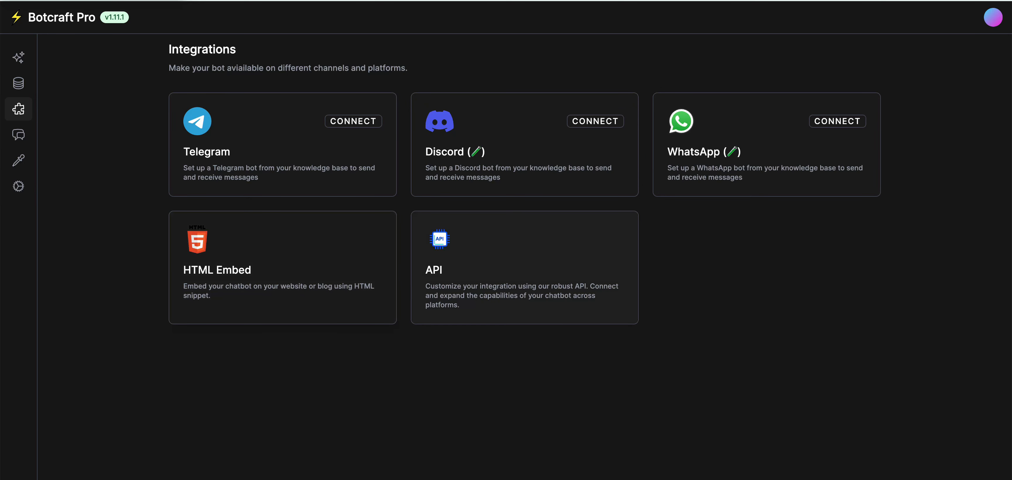
# Open the HTML Embed setup and reset the test chat to its greeting.
pyautogui.click(283, 267)
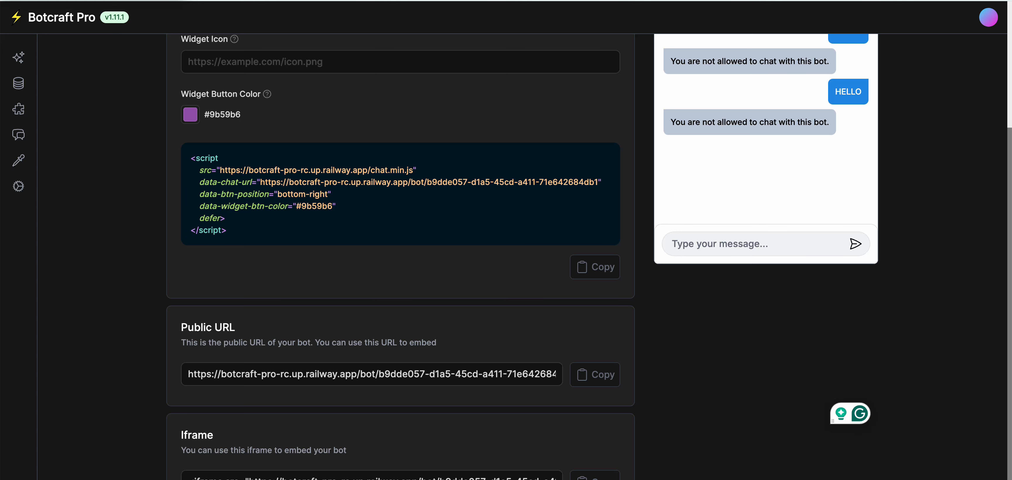
pyautogui.scroll(5, 393, 256)
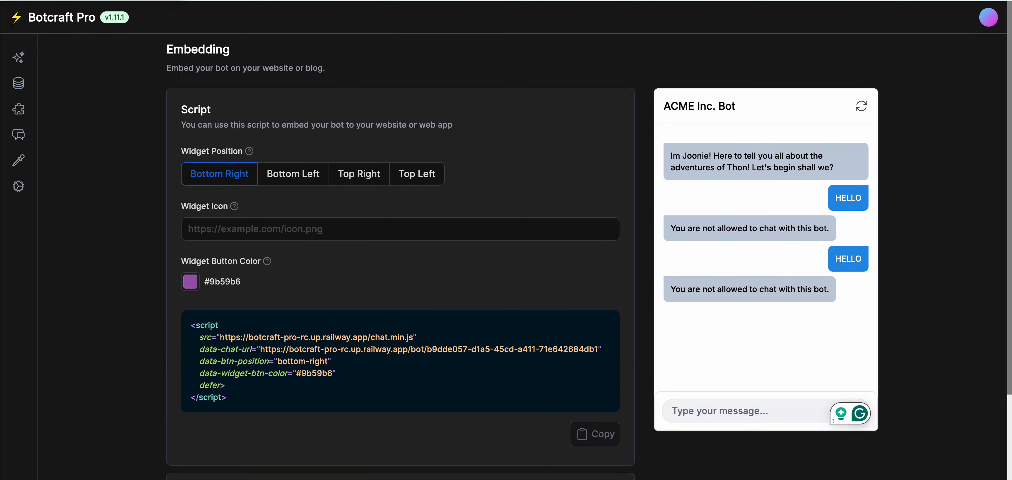
pyautogui.scroll(-1, 393, 255)
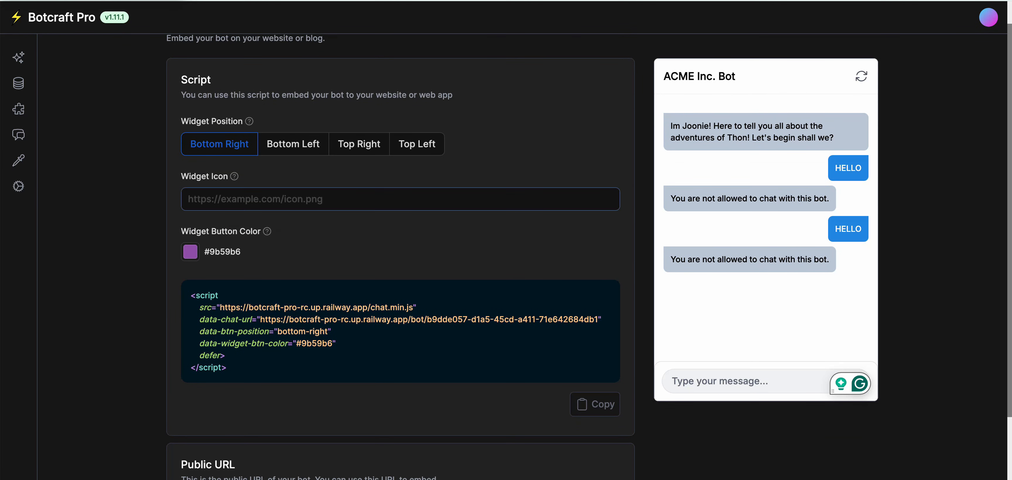
pyautogui.scroll(-2, 393, 255)
pyautogui.scroll(3, 393, 256)
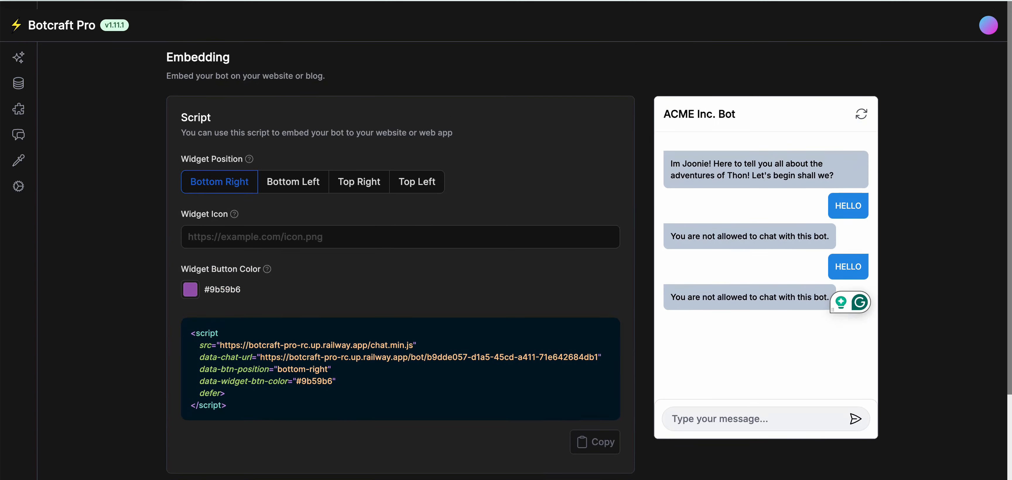
pyautogui.click(861, 106)
# Copy the bot's public URL from the embed settings.
pyautogui.scroll(-3, 861, 106)
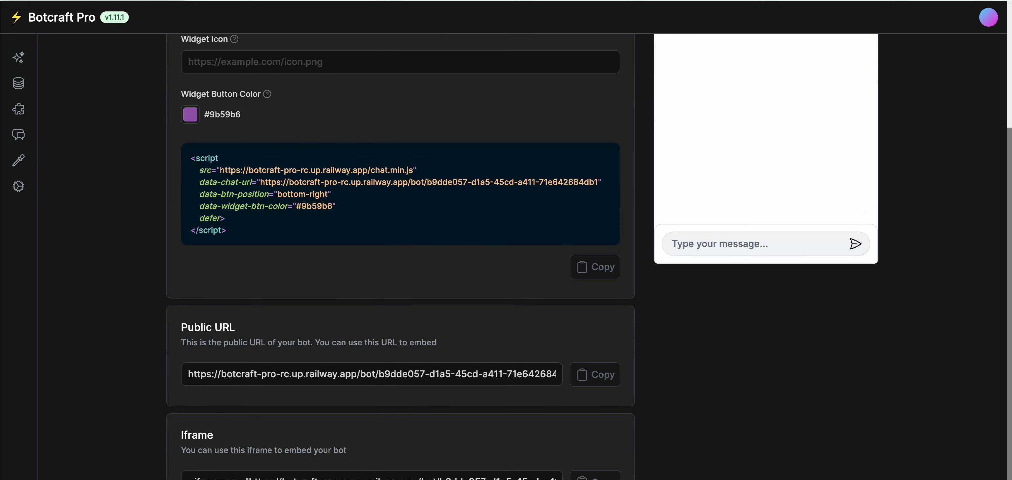
pyautogui.scroll(3, 393, 255)
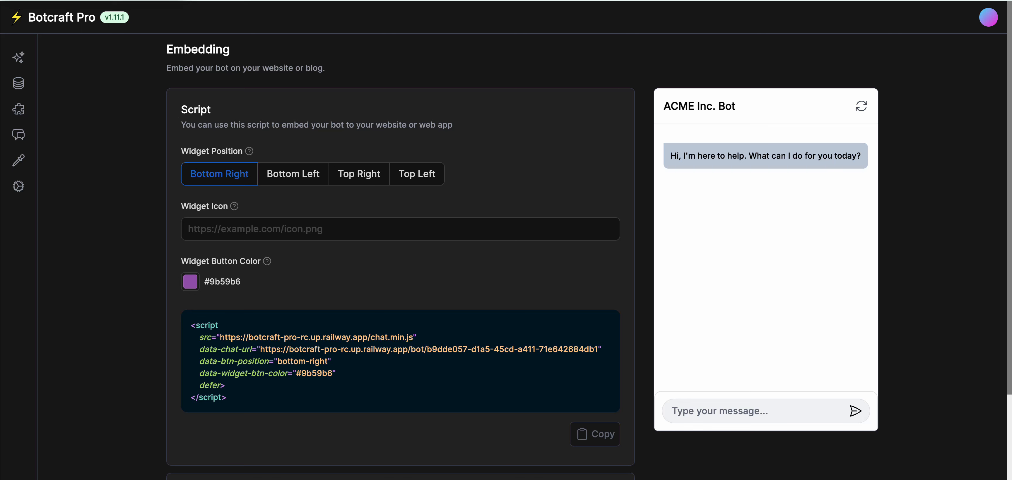
pyautogui.scroll(-1, 393, 255)
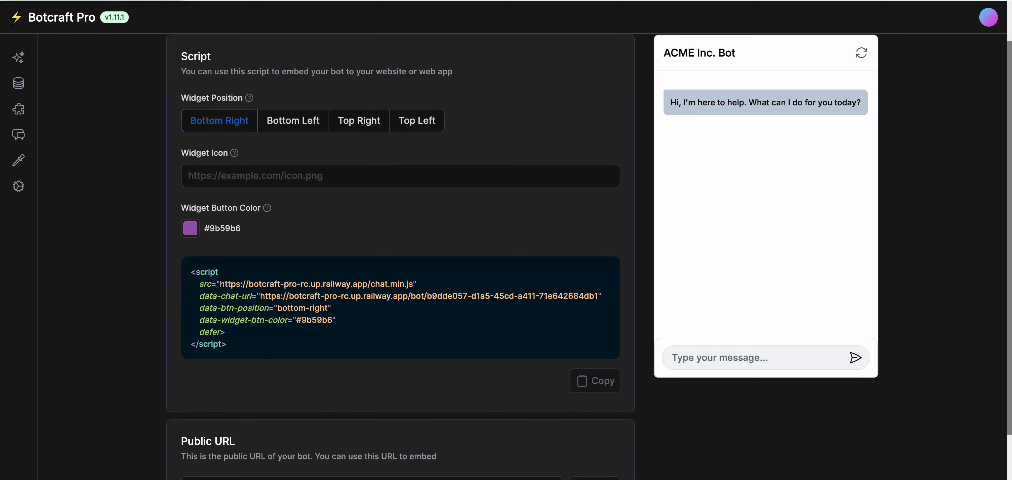
pyautogui.click(190, 229)
pyautogui.press('Escape')
pyautogui.scroll(-2, 393, 255)
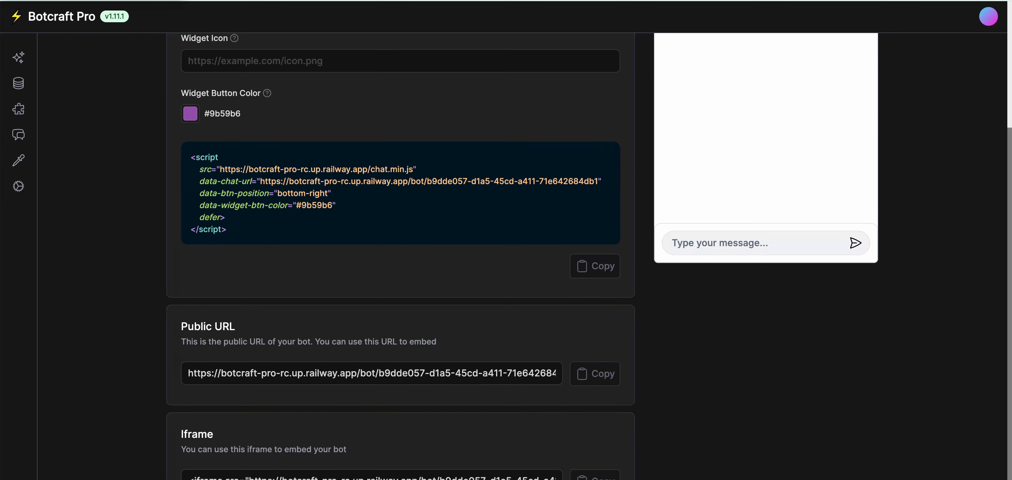
pyautogui.click(371, 373)
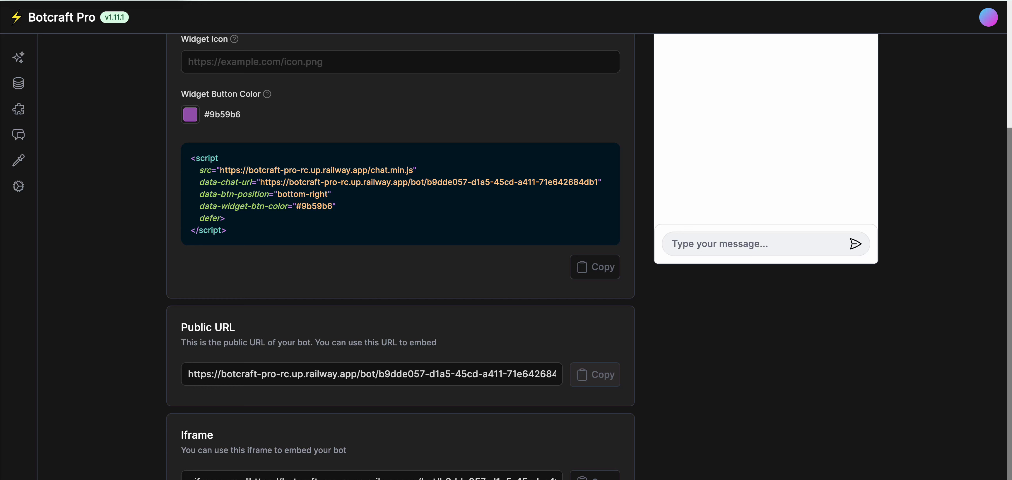
pyautogui.click(595, 374)
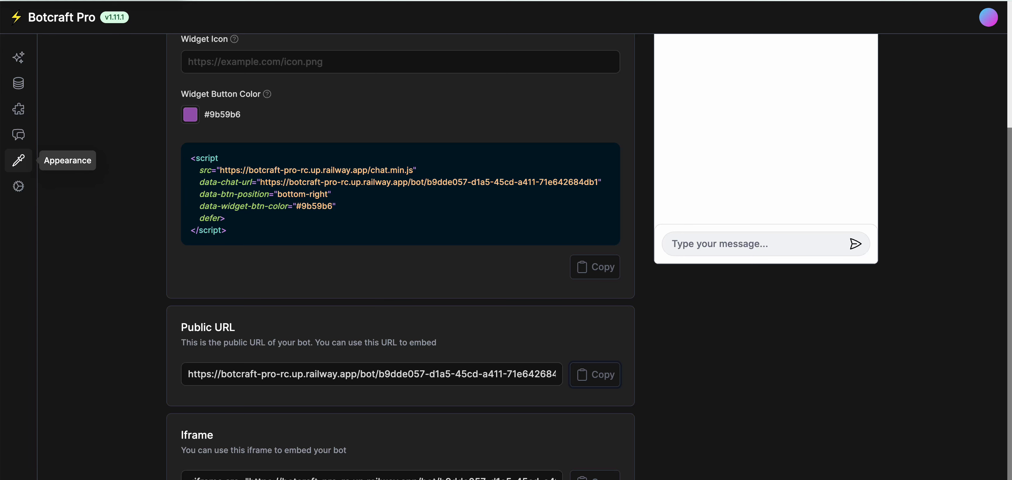
# Rename the bot to 'Hess Plumbing Customer Service' in Appearance.
pyautogui.click(18, 160)
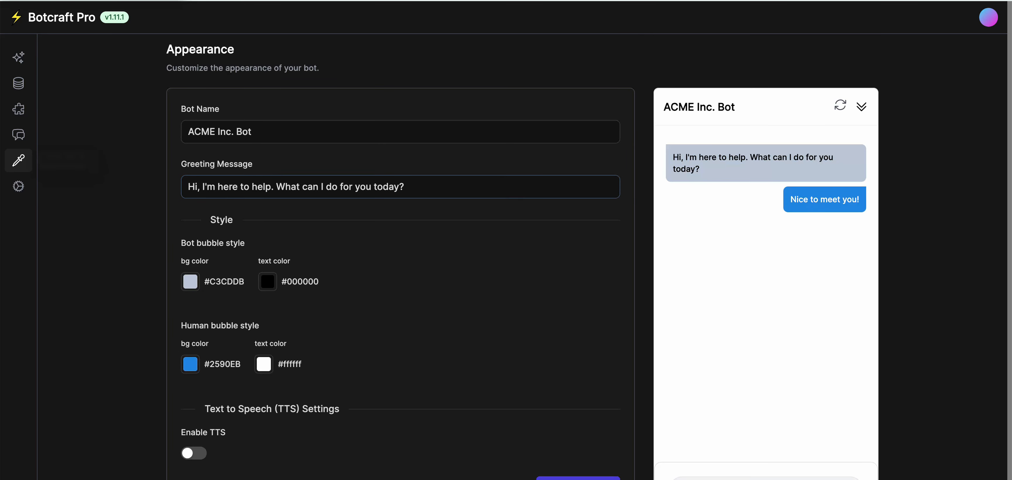
pyautogui.tripleClick(245, 132)
pyautogui.press('BackSpace')
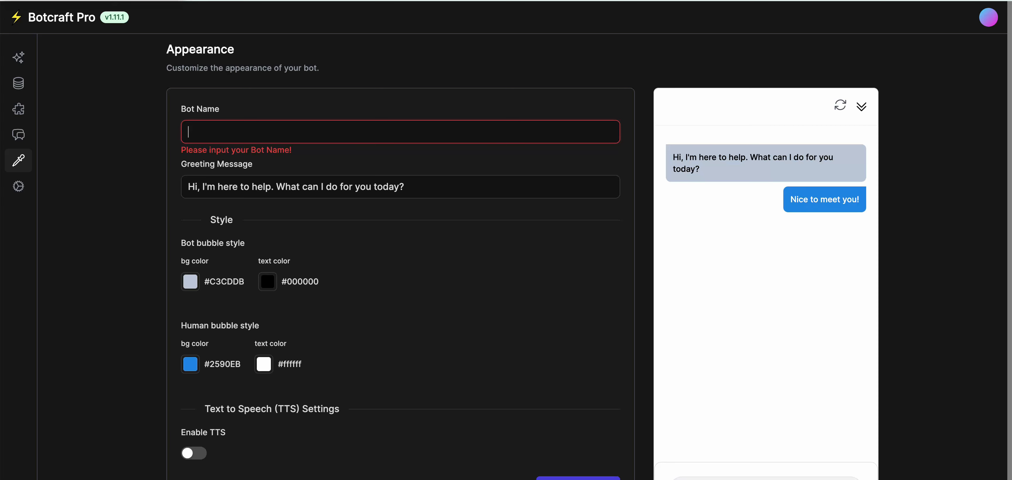
pyautogui.write('Hess PLumbing')
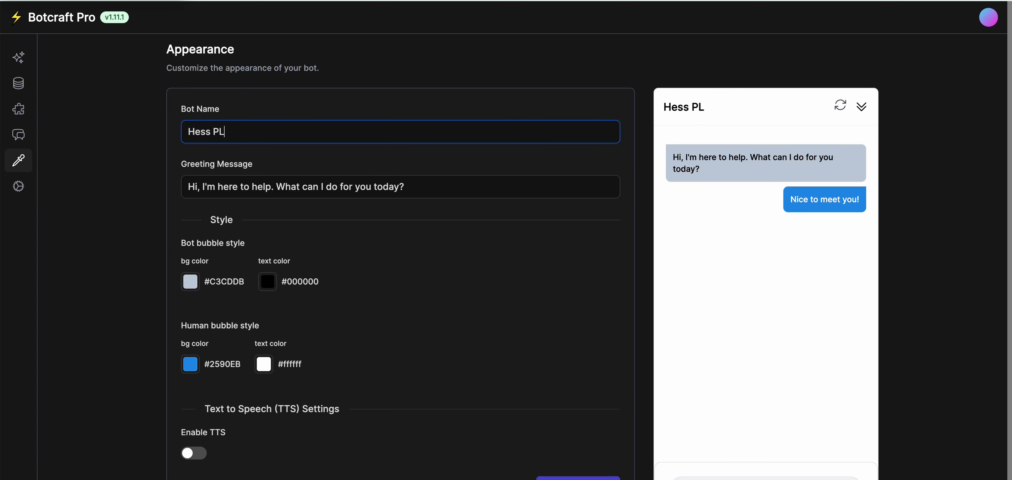
pyautogui.press('BackSpace')
pyautogui.press('BackSpace')
pyautogui.press('BackSpace')
pyautogui.press('BackSpace')
pyautogui.press('BackSpace')
pyautogui.press('BackSpace')
pyautogui.press('BackSpace')
pyautogui.write('lumbing ')
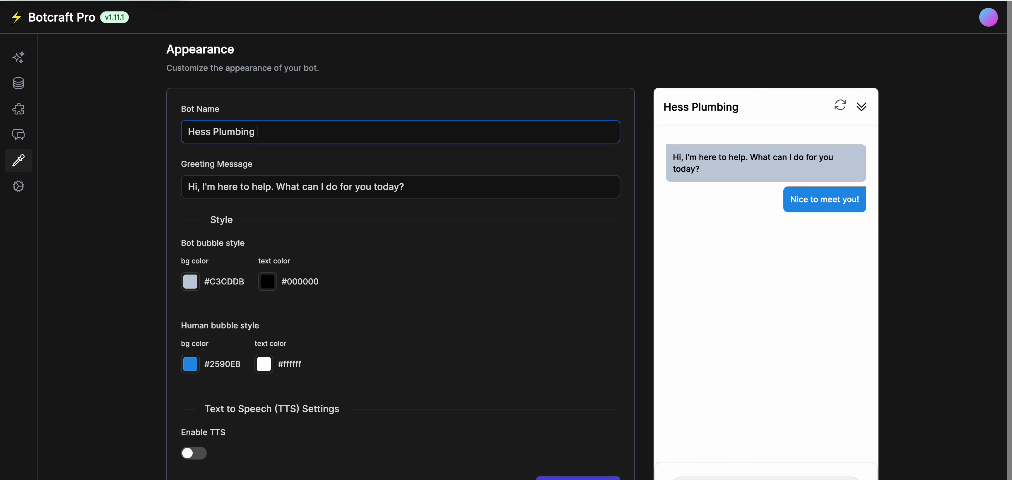
pyautogui.write('Customer S')
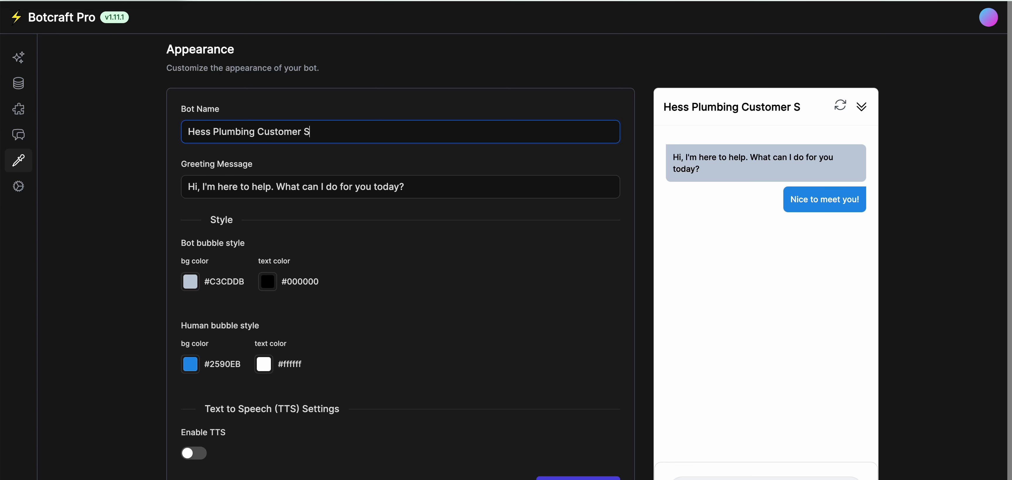
pyautogui.write('ervice')
# Replace the greeting with one introducing the Hess Plumbing agent and asking 'How may I help you today?'.
pyautogui.press('Tab')
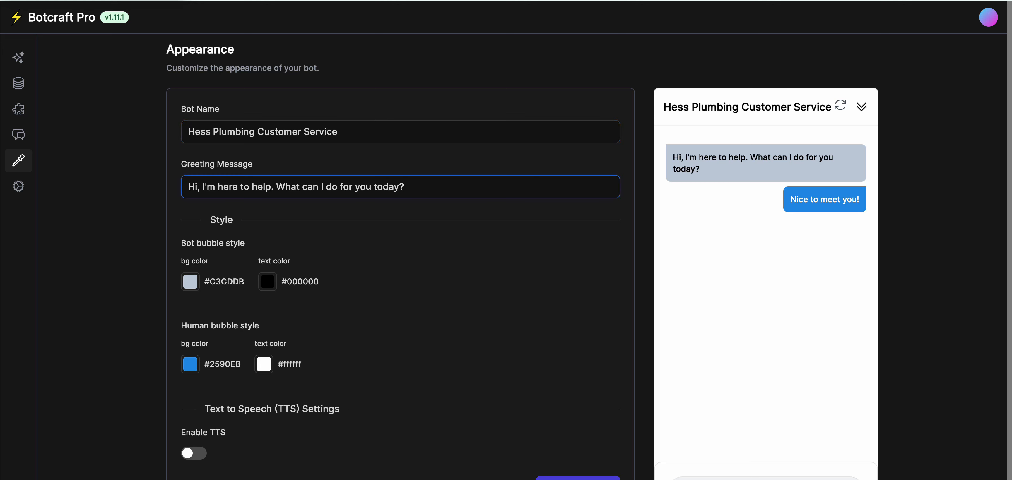
pyautogui.press('BackSpace')
pyautogui.write('Hell')
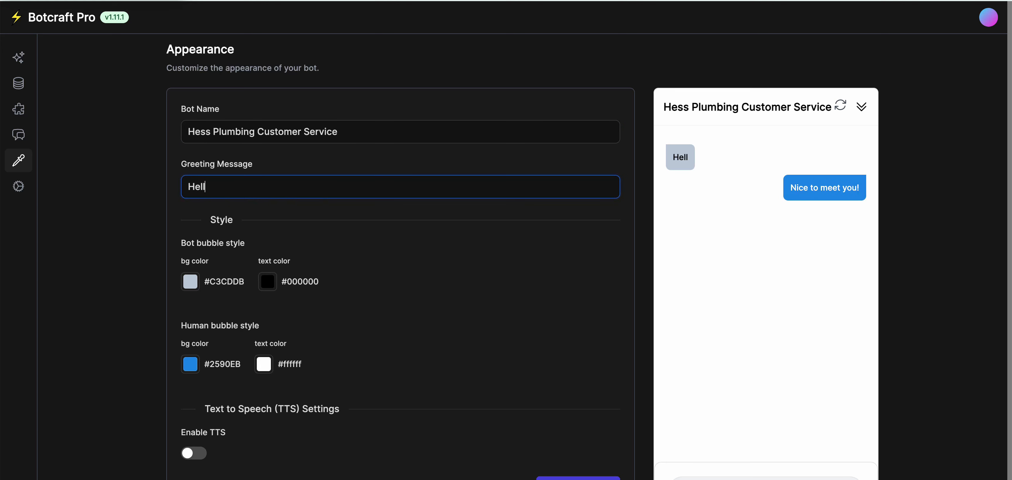
pyautogui.write('o! Thi')
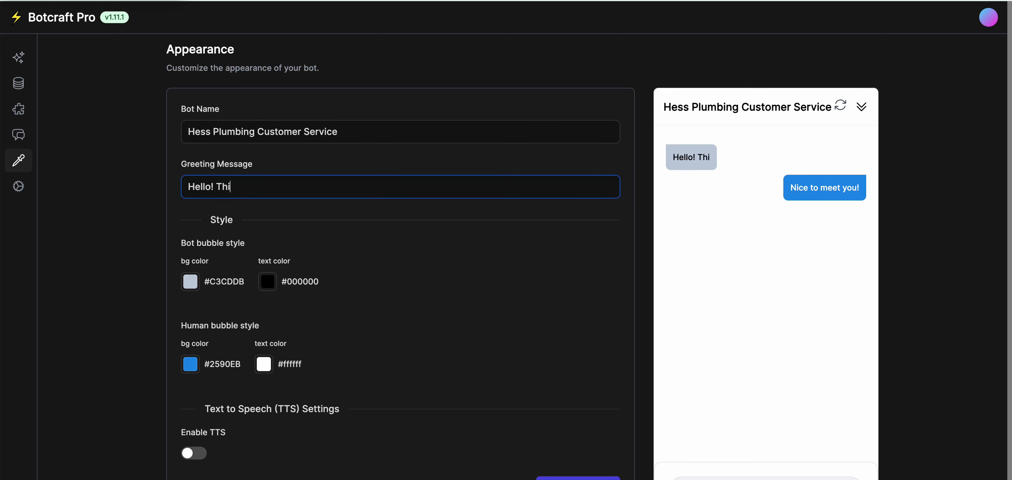
pyautogui.write('s is Gary fr')
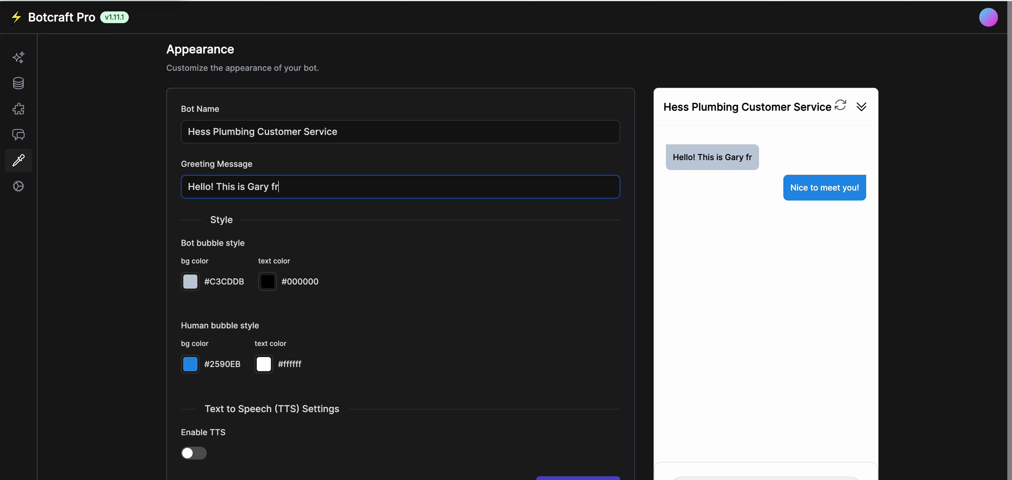
pyautogui.write('om Hess')
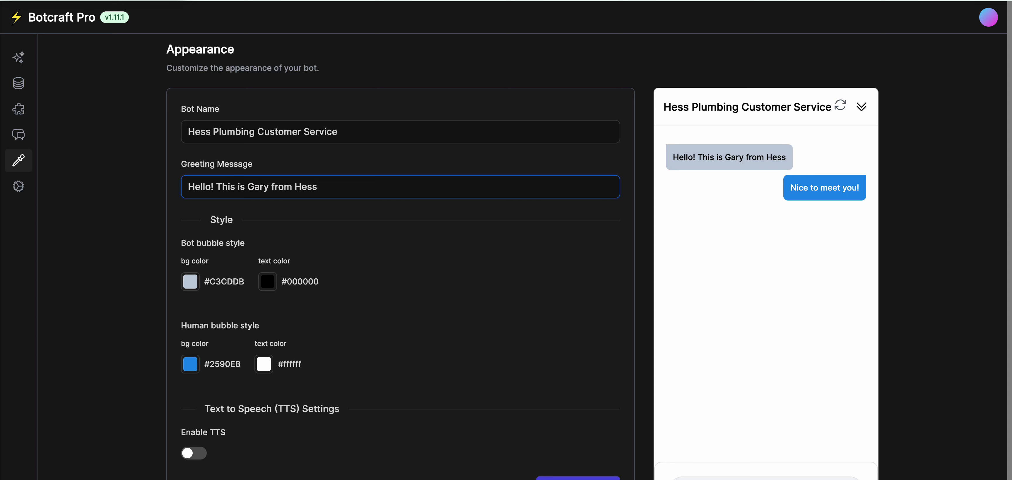
pyautogui.write(' Plumbing.')
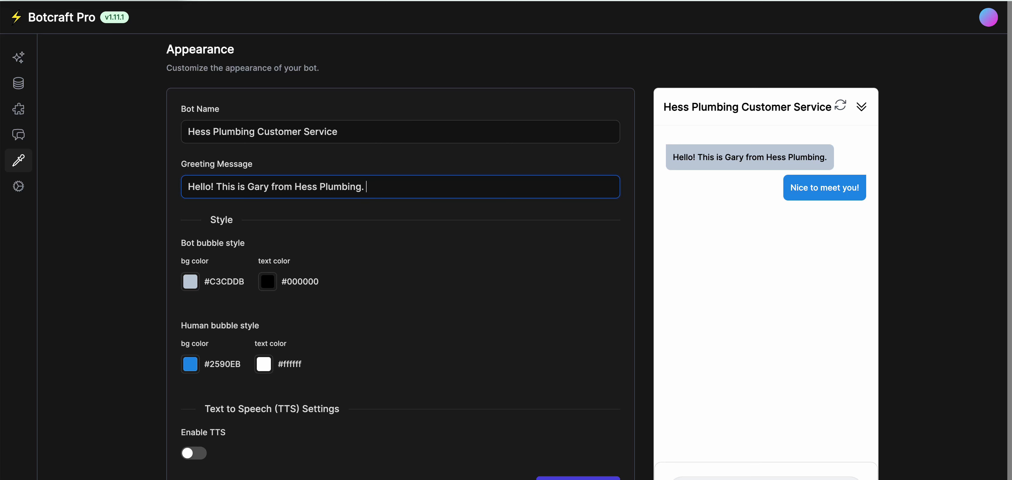
pyautogui.write('How may I help you tofa')
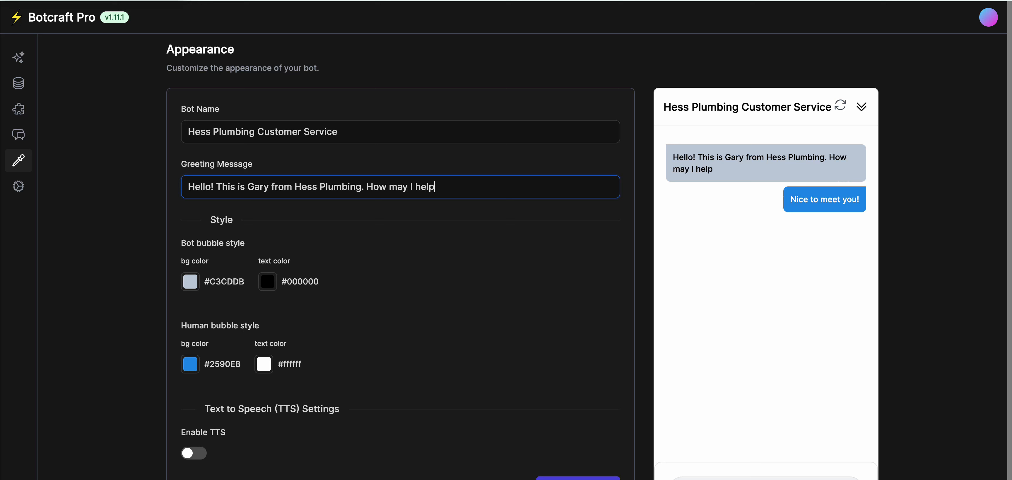
pyautogui.press('BackSpace')
pyautogui.press('BackSpace')
pyautogui.write('day')
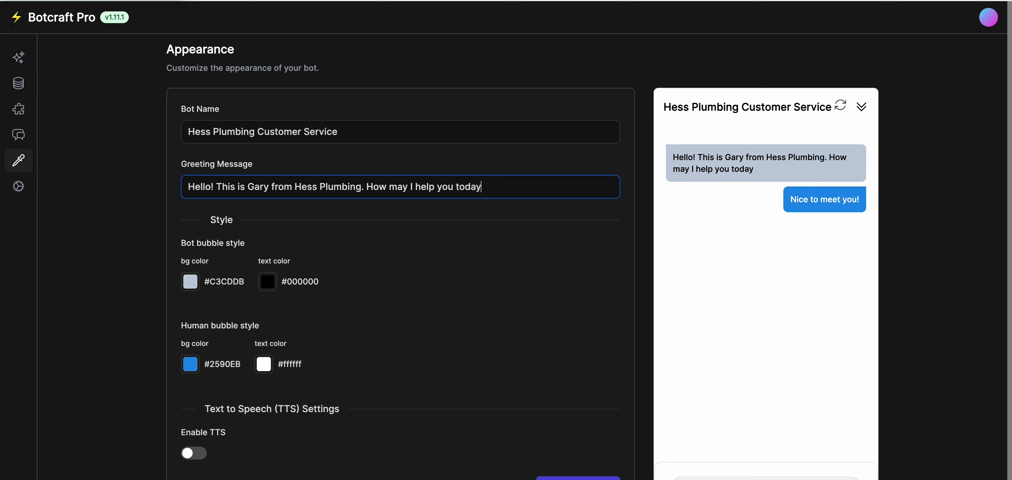
pyautogui.write('?')
# Give the bot bubble a saturated blue background with near-white text.
pyautogui.click(190, 282)
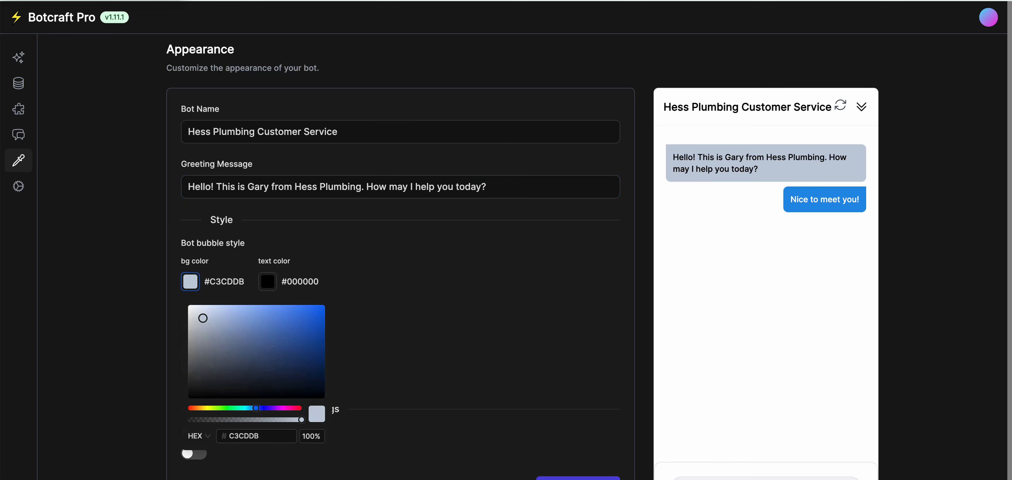
pyautogui.click(309, 318)
pyautogui.click(262, 281)
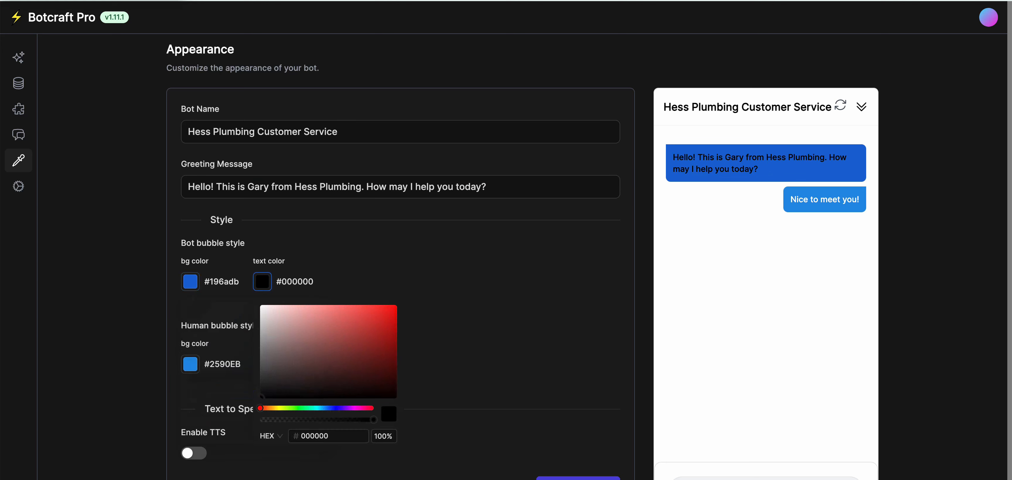
pyautogui.click(390, 319)
pyautogui.click(265, 312)
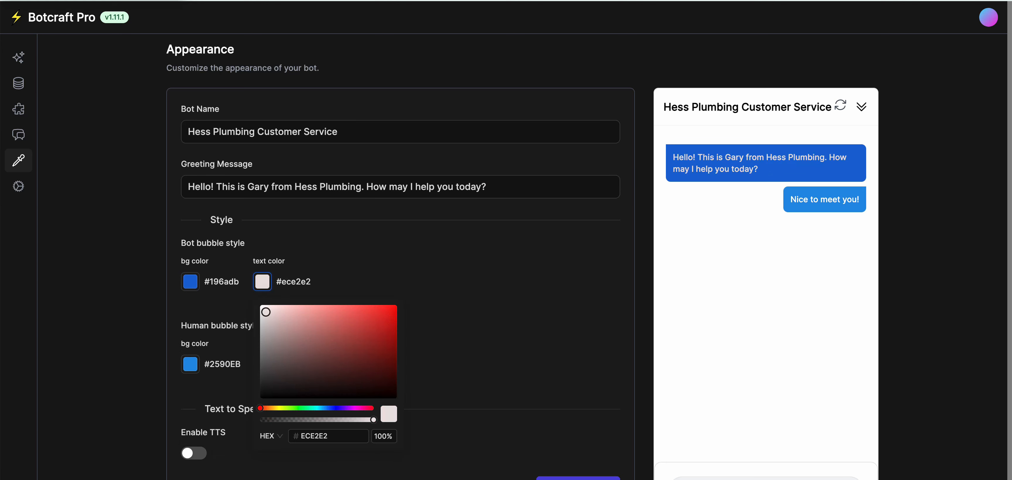
pyautogui.click(232, 308)
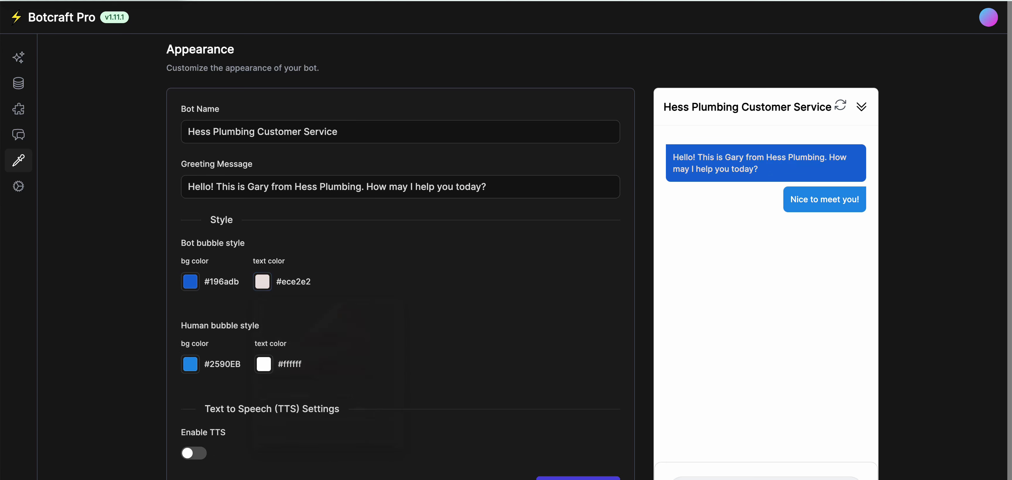
# Make the human bubble background green #33c65d and turn on text-to-speech.
pyautogui.click(190, 364)
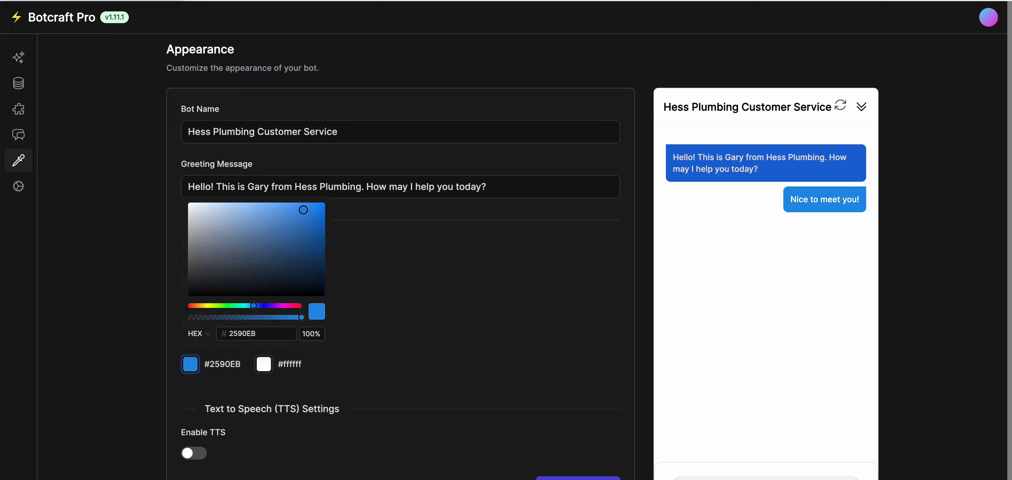
pyautogui.click(231, 306)
pyautogui.click(290, 224)
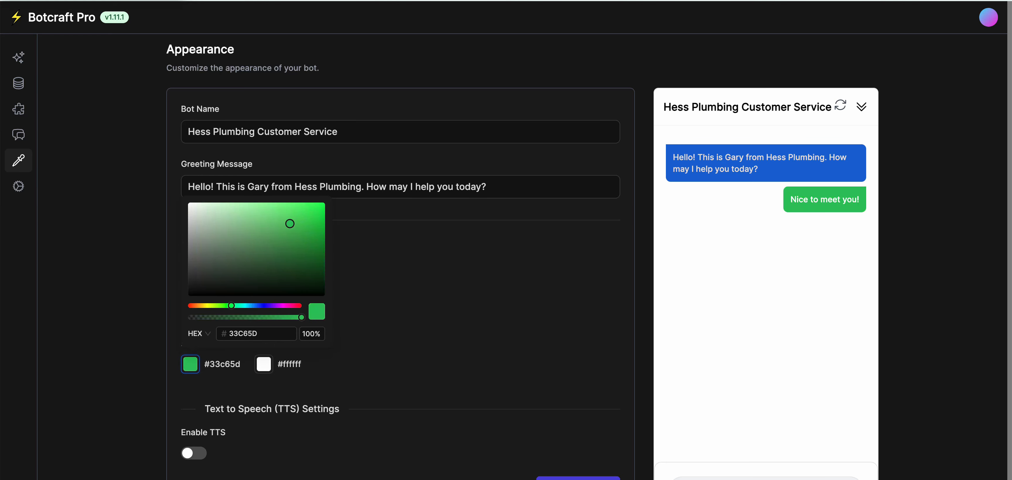
pyautogui.click(275, 389)
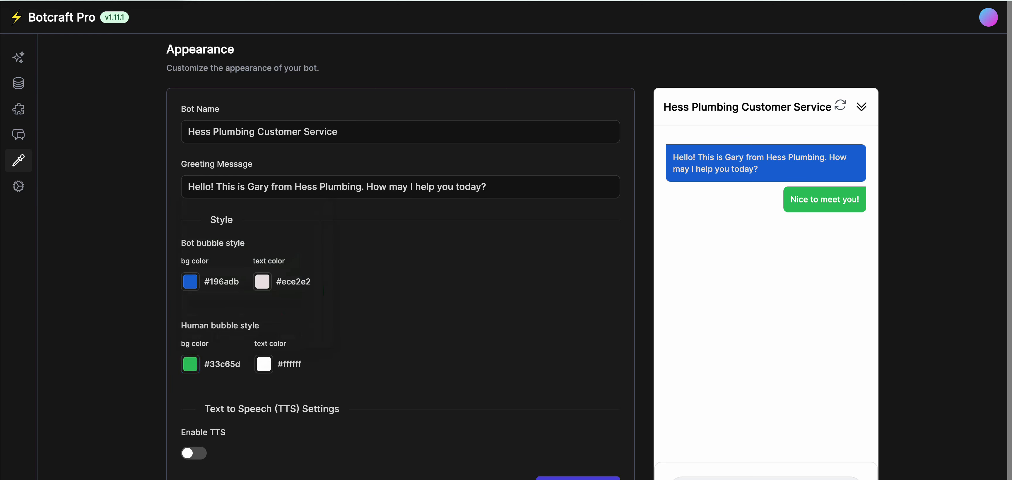
pyautogui.scroll(-1, 506, 257)
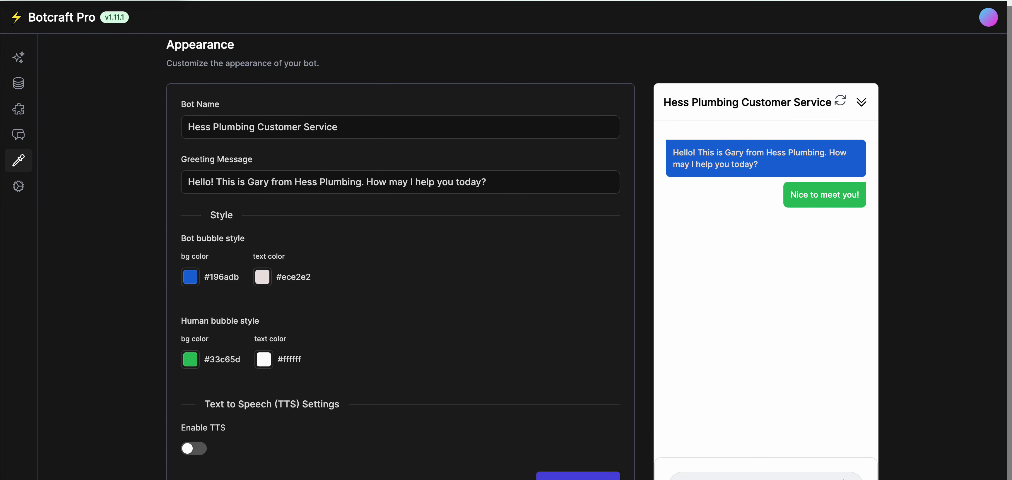
pyautogui.click(194, 448)
# Pick OpenAI as the TTS provider and look over its speech models.
pyautogui.scroll(-3, 200, 448)
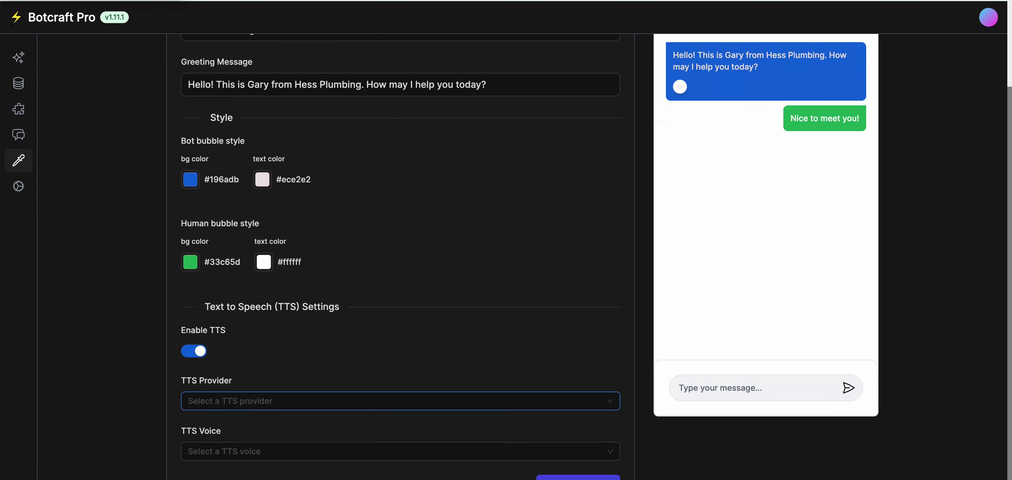
pyautogui.click(235, 401)
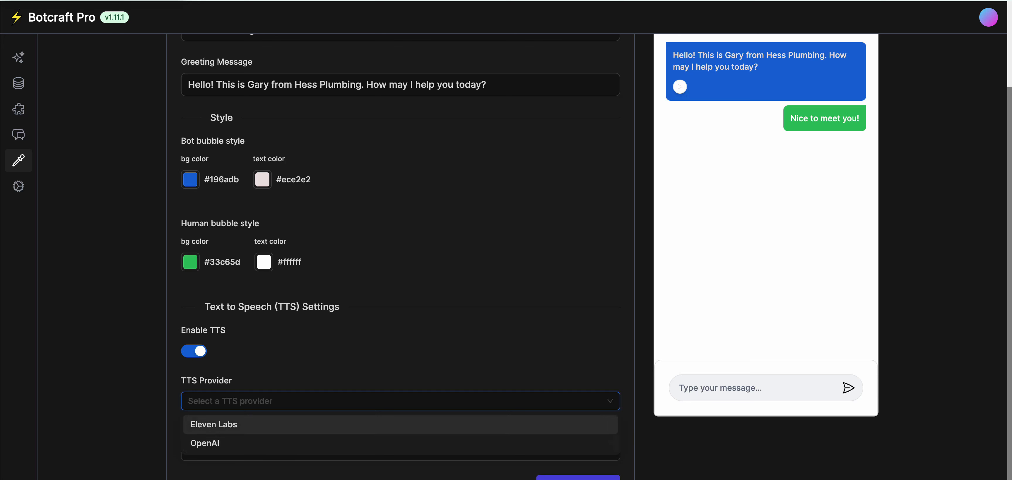
pyautogui.click(205, 443)
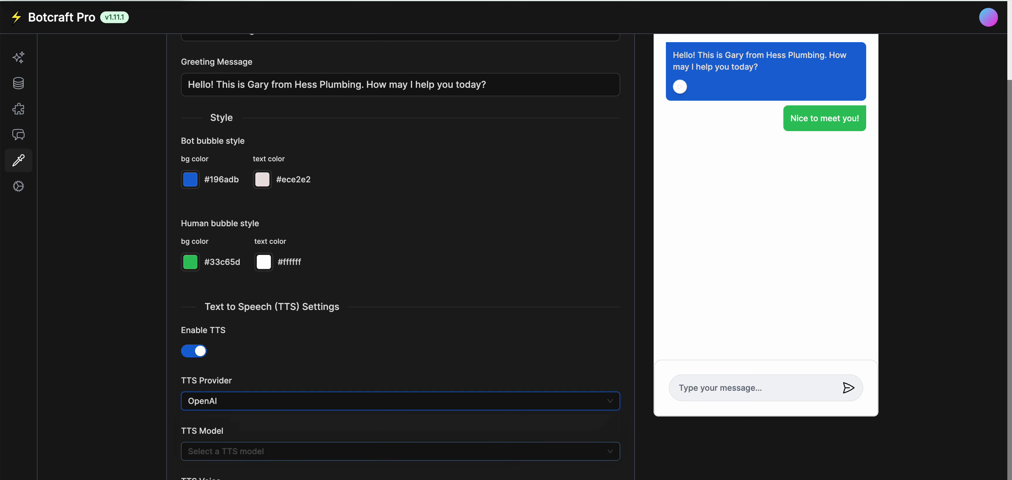
pyautogui.scroll(-2, 212, 444)
pyautogui.click(220, 401)
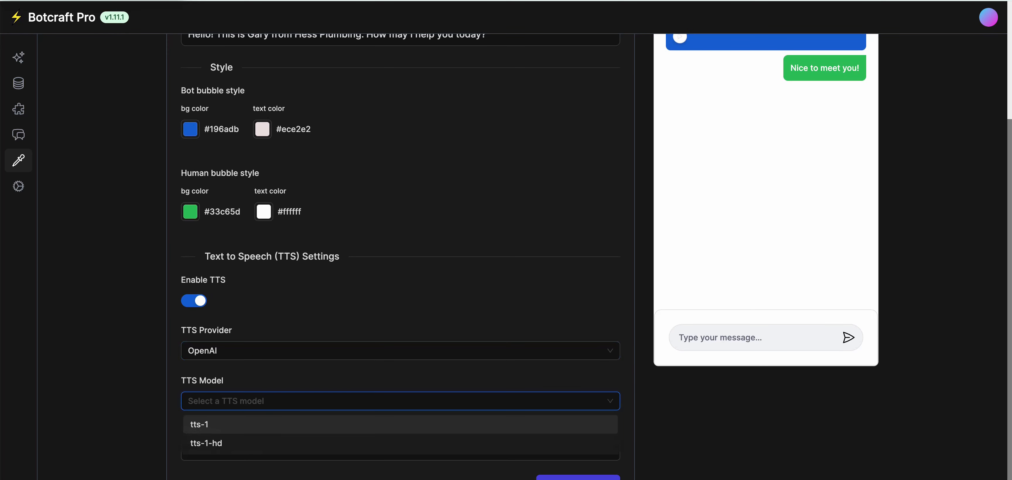
pyautogui.click(220, 401)
# Browse the TTS voices without choosing one, switch text-to-speech off, and save.
pyautogui.click(224, 451)
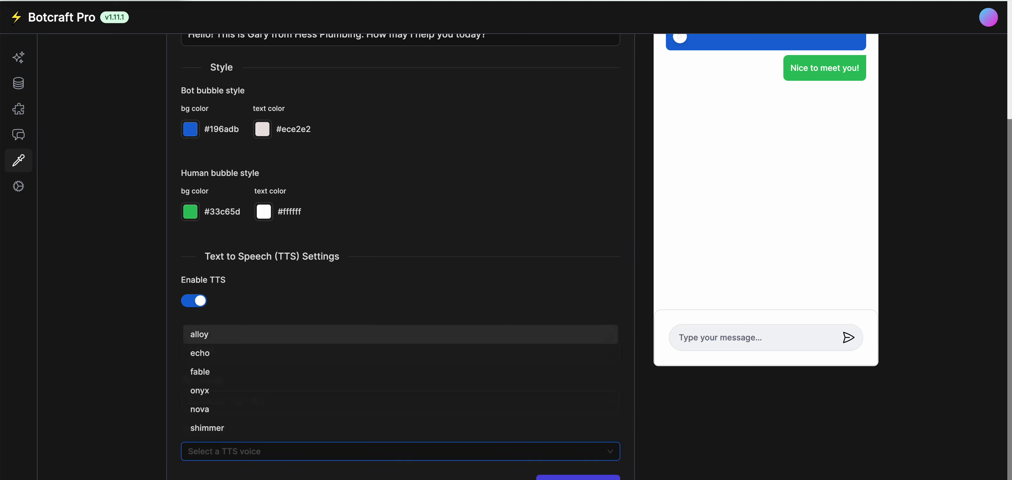
pyautogui.scroll(-1, 220, 389)
pyautogui.scroll(2, 220, 390)
pyautogui.scroll(-2, 220, 389)
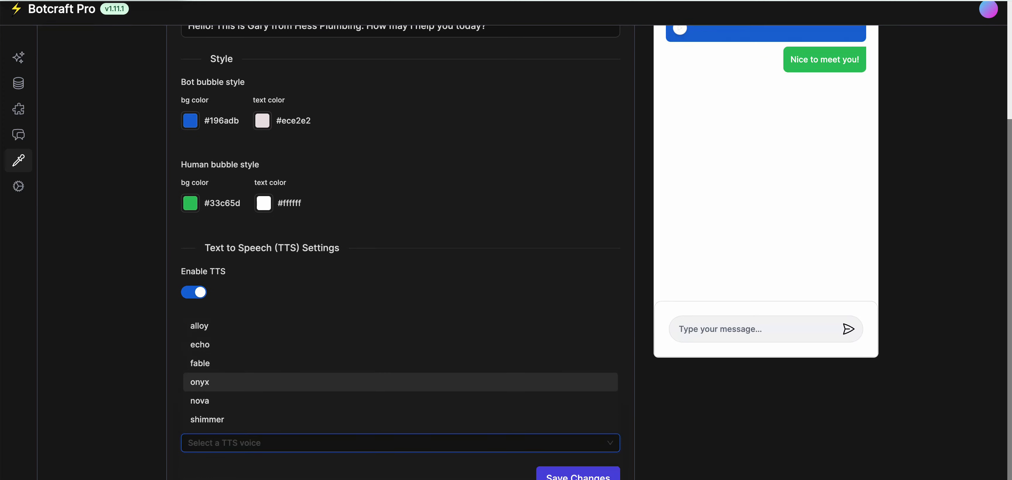
pyautogui.click(244, 302)
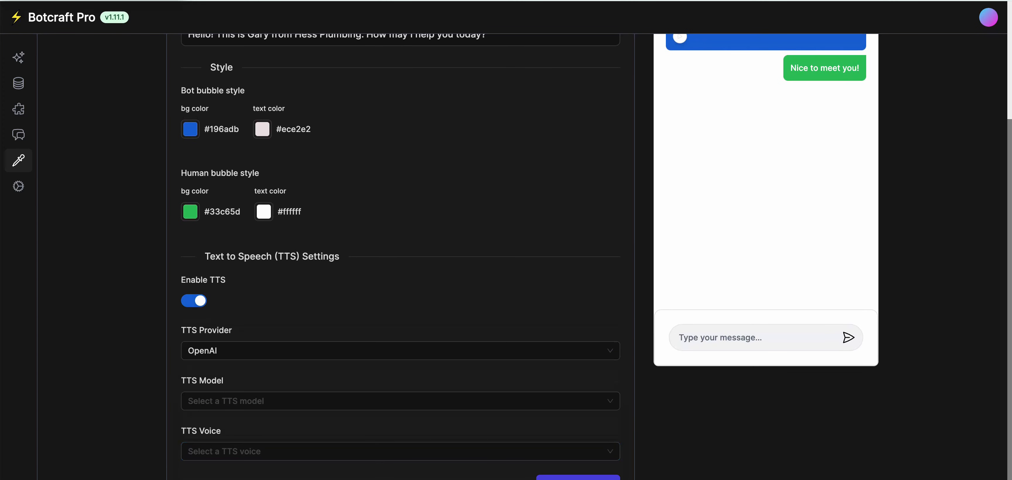
pyautogui.click(194, 300)
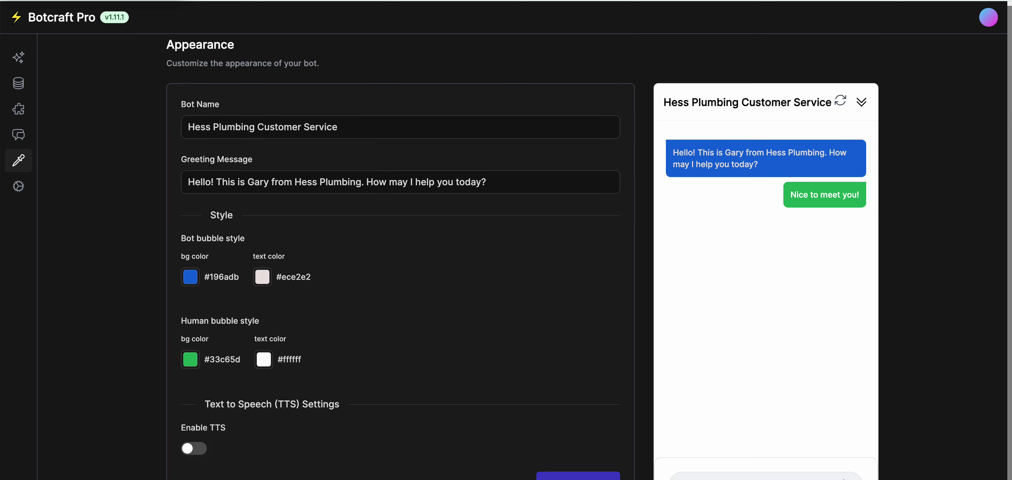
pyautogui.click(578, 476)
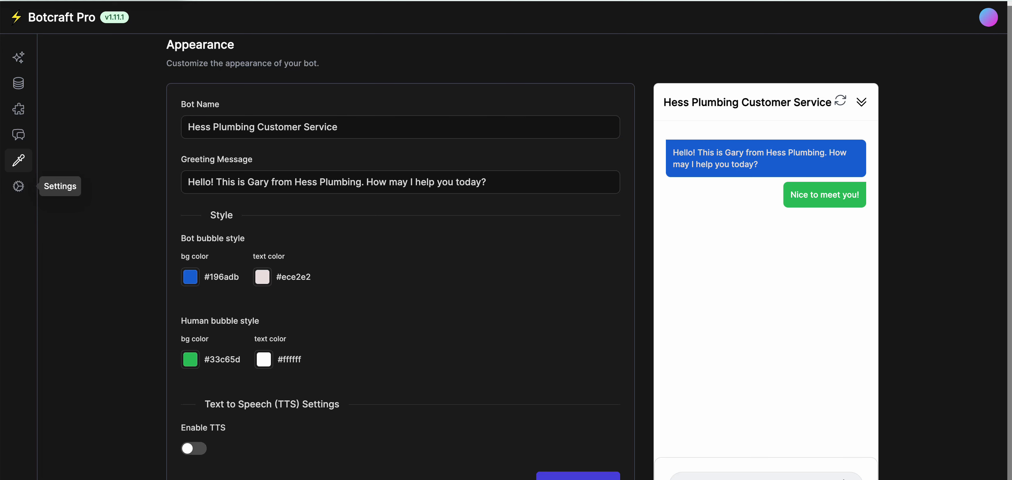
# Look over the Integrations, Data Sources and Appearance pages, then go to the bot's Settings.
pyautogui.click(19, 109)
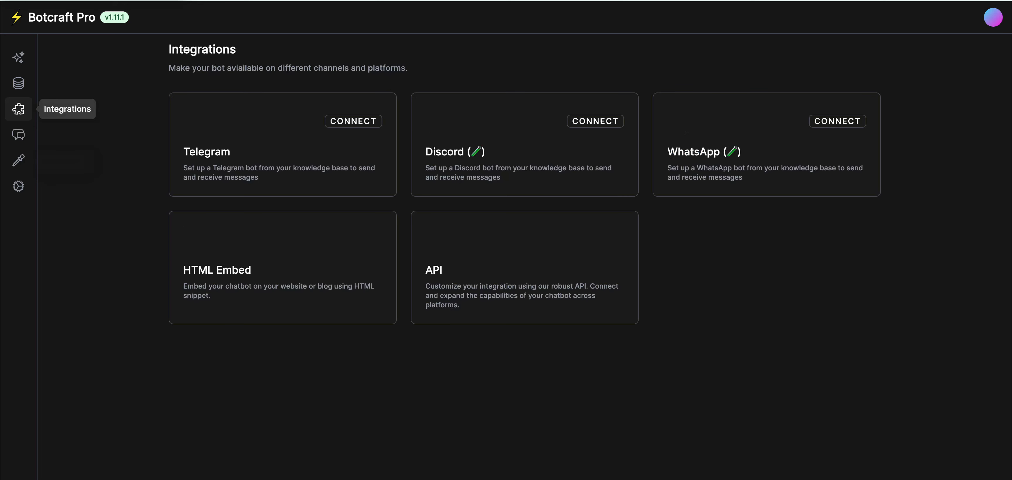
pyautogui.click(18, 83)
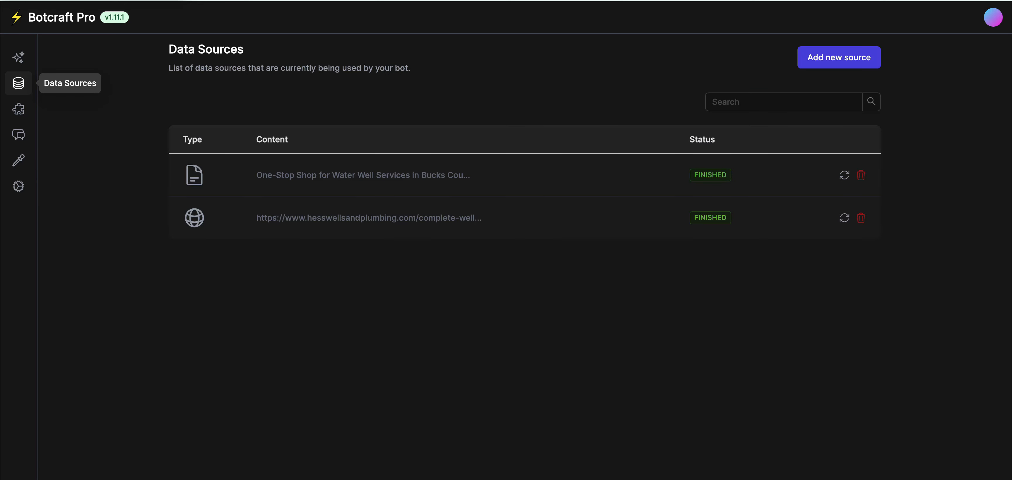
pyautogui.click(18, 161)
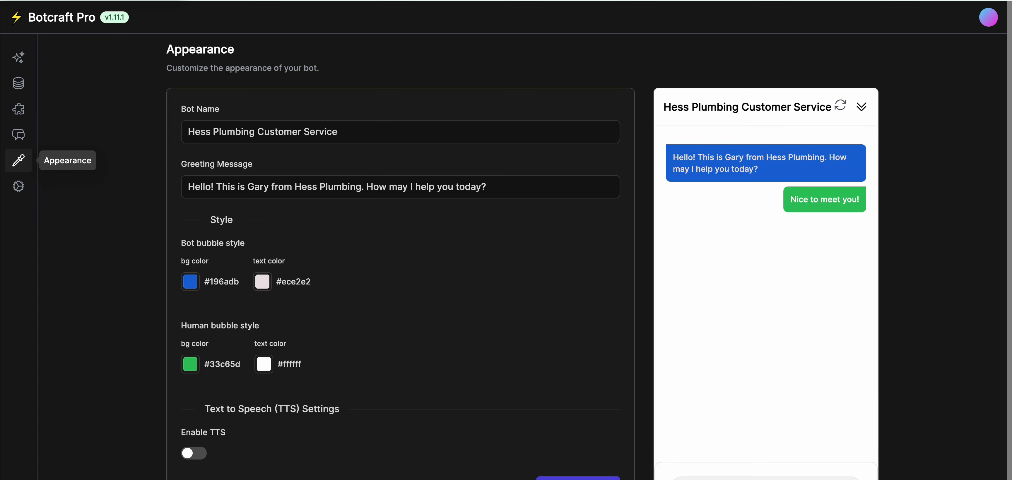
pyautogui.click(18, 186)
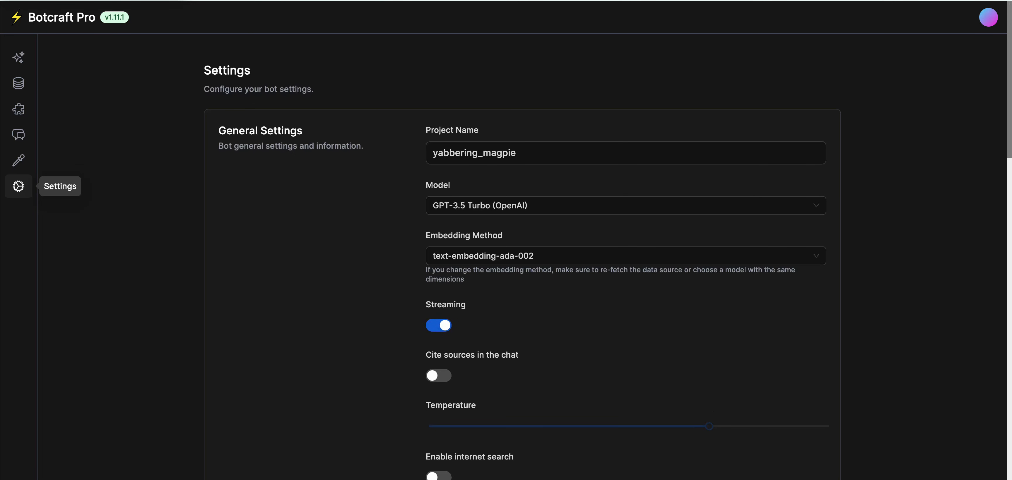
# Replace the project name yabbering_magpie with 'Hess Plumbing'.
pyautogui.click(516, 153)
pyautogui.hotkey('ctrl', 'a')
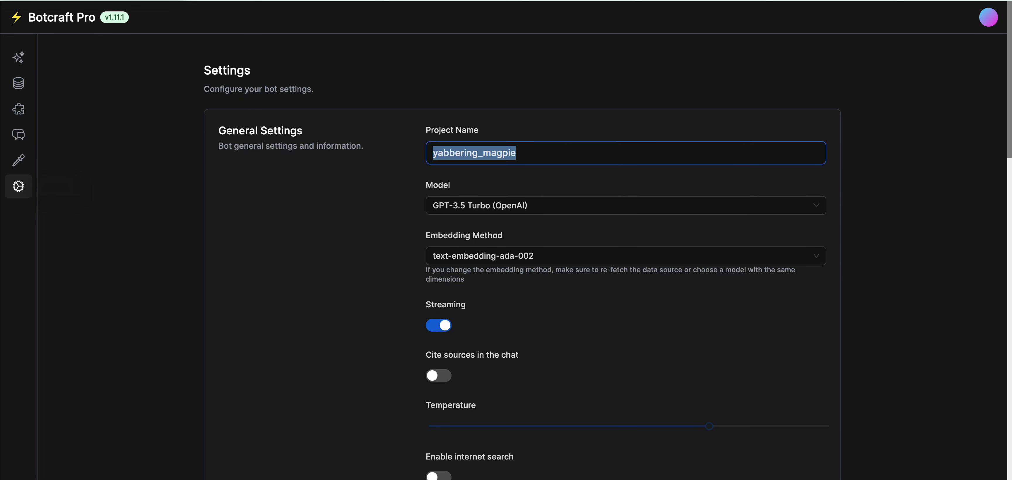
pyautogui.write('hello')
pyautogui.press('BackSpace')
pyautogui.press('BackSpace')
pyautogui.press('BackSpace')
pyautogui.press('BackSpace')
pyautogui.press('BackSpace')
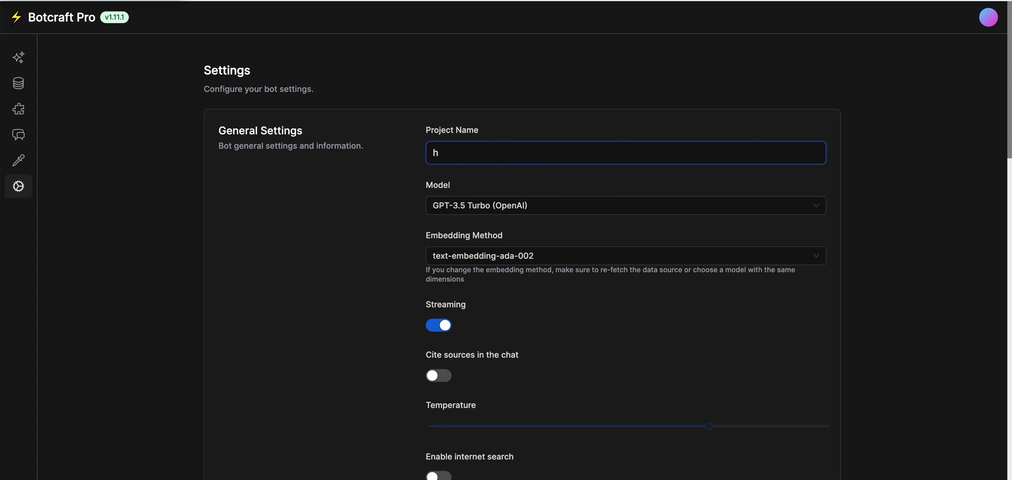
pyautogui.write('Hess Plumbing')
pyautogui.press('Tab')
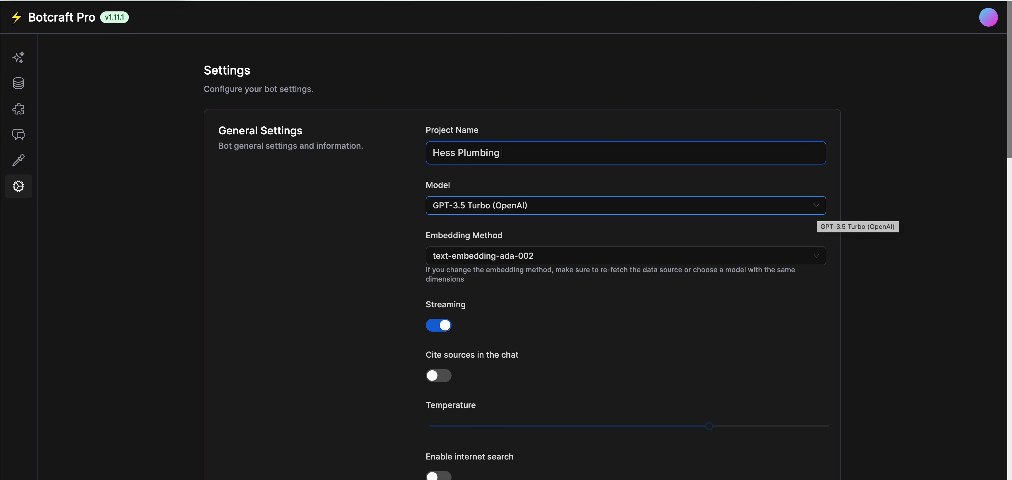
# Browse the chat models, including the Claude options, but keep GPT-3.5 Turbo (OpenAI).
pyautogui.click(816, 212)
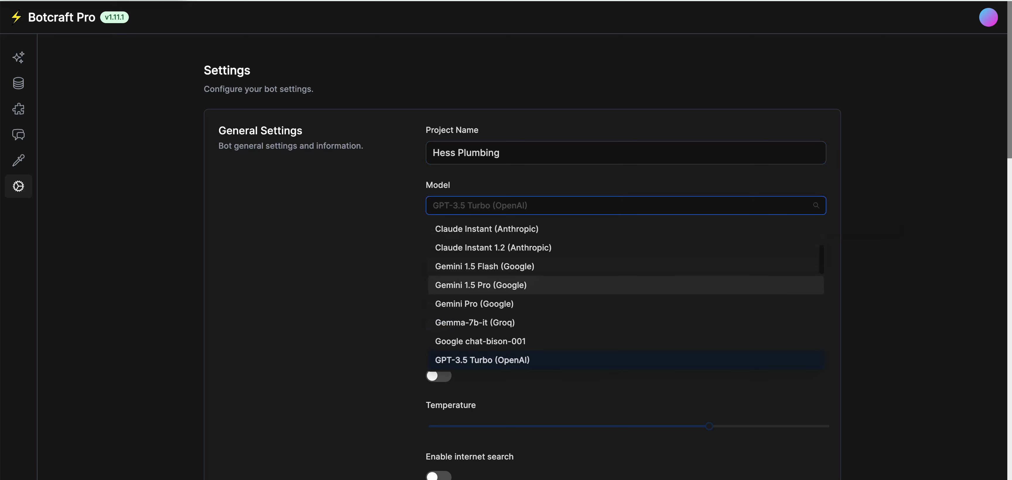
pyautogui.scroll(4, 624, 275)
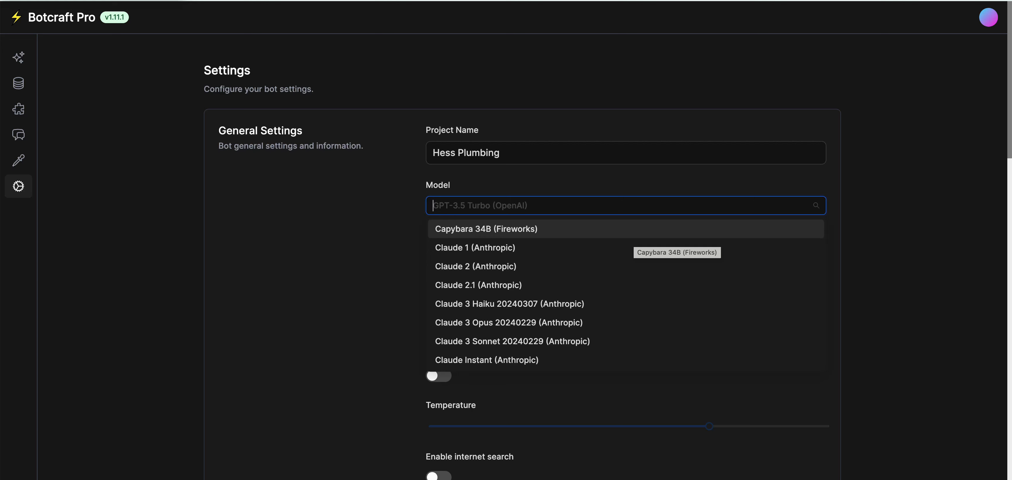
pyautogui.scroll(-1, 634, 235)
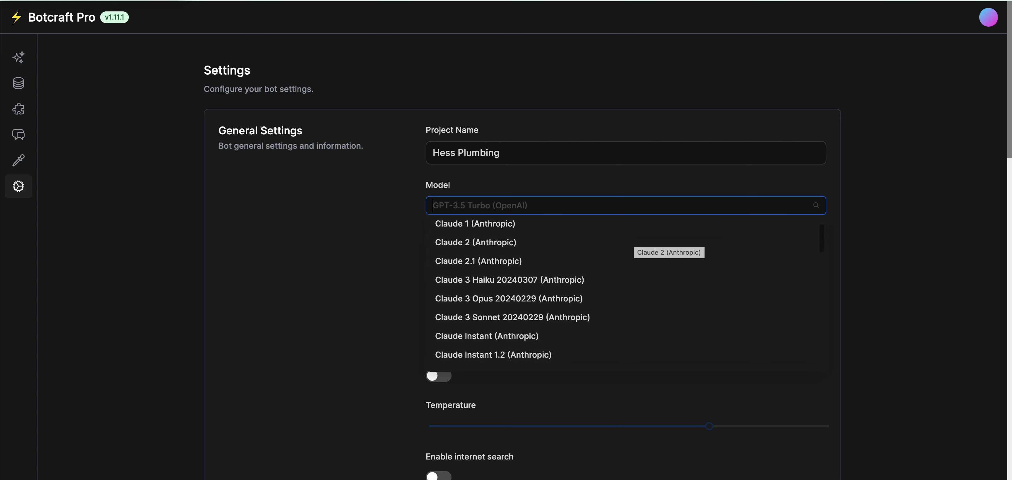
pyautogui.scroll(1, 634, 236)
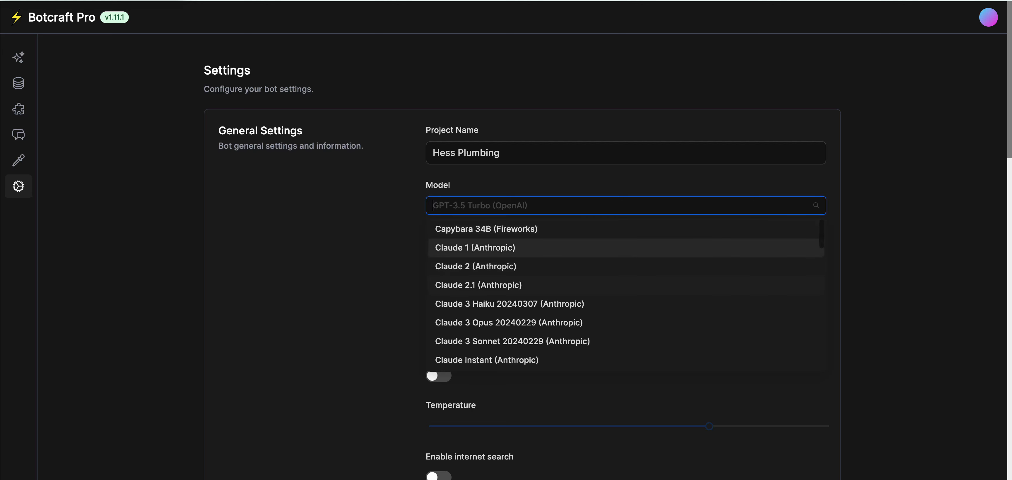
pyautogui.scroll(-7, 627, 295)
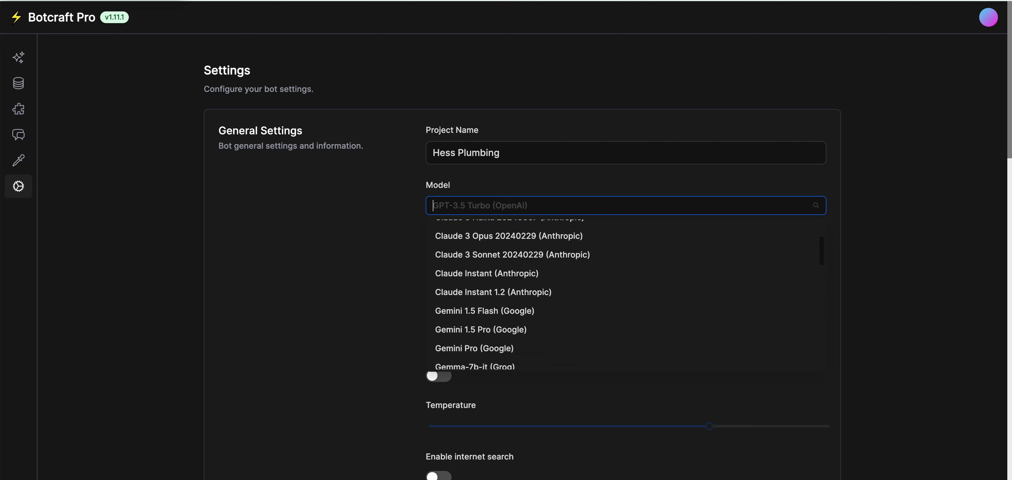
pyautogui.scroll(-5, 626, 295)
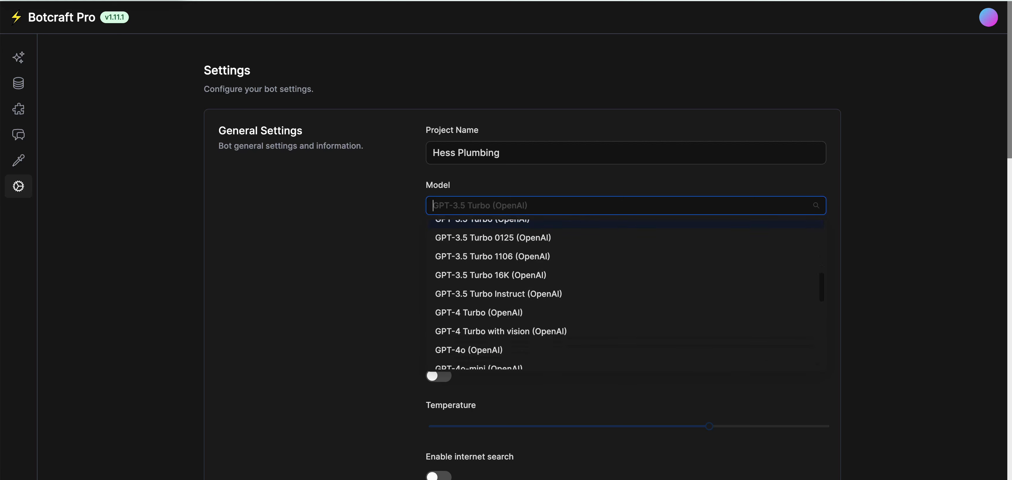
pyautogui.scroll(-7, 626, 295)
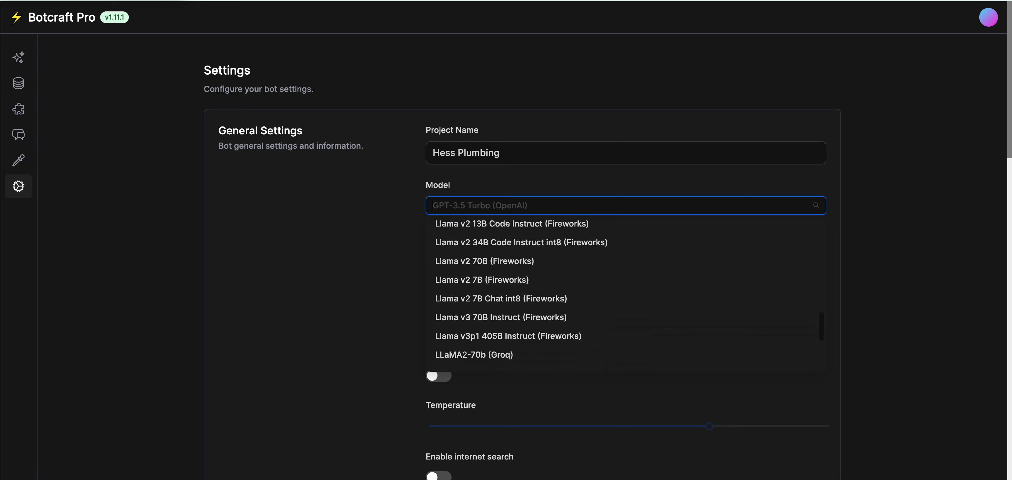
pyautogui.scroll(-5, 626, 158)
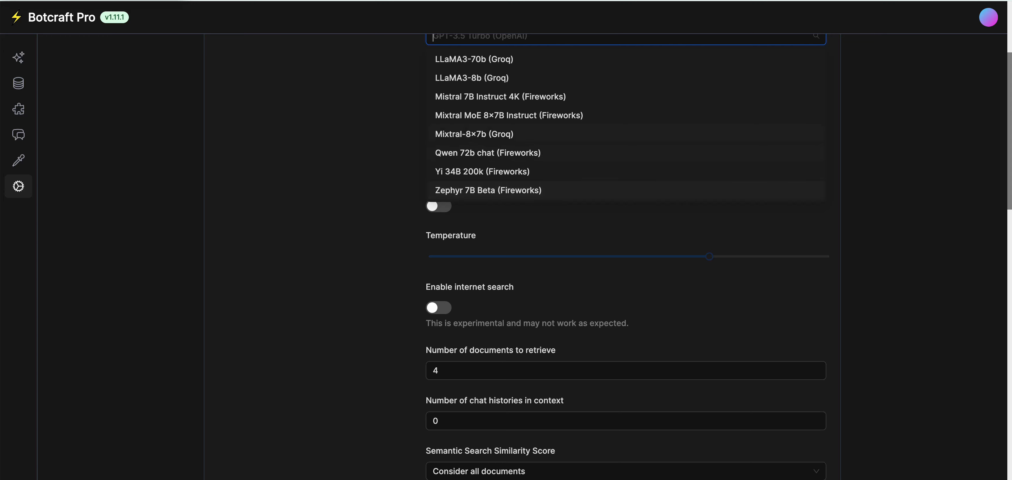
pyautogui.scroll(5, 627, 236)
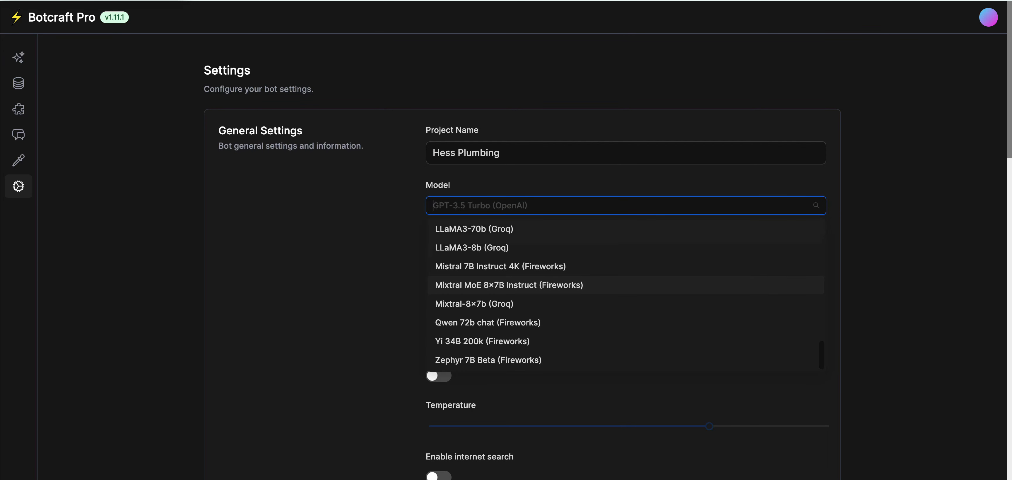
pyautogui.scroll(10, 627, 360)
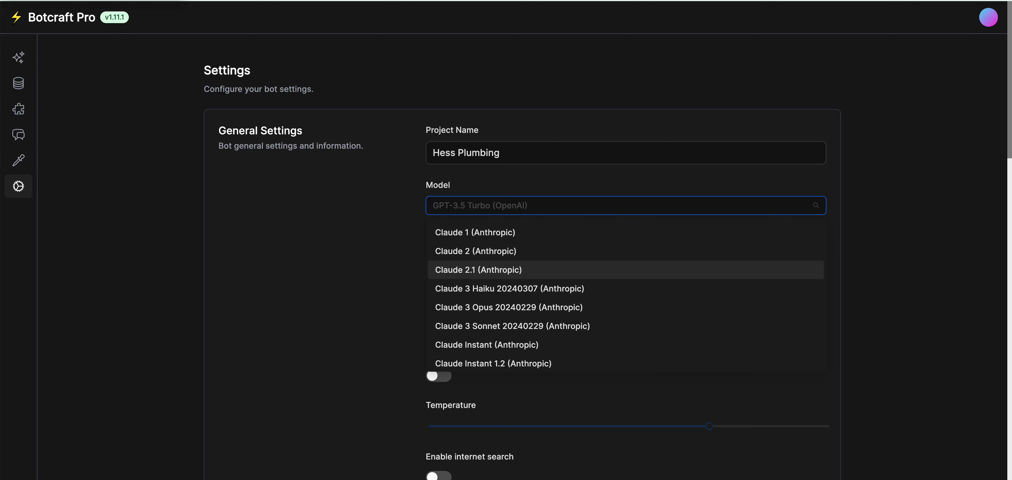
pyautogui.press('Escape')
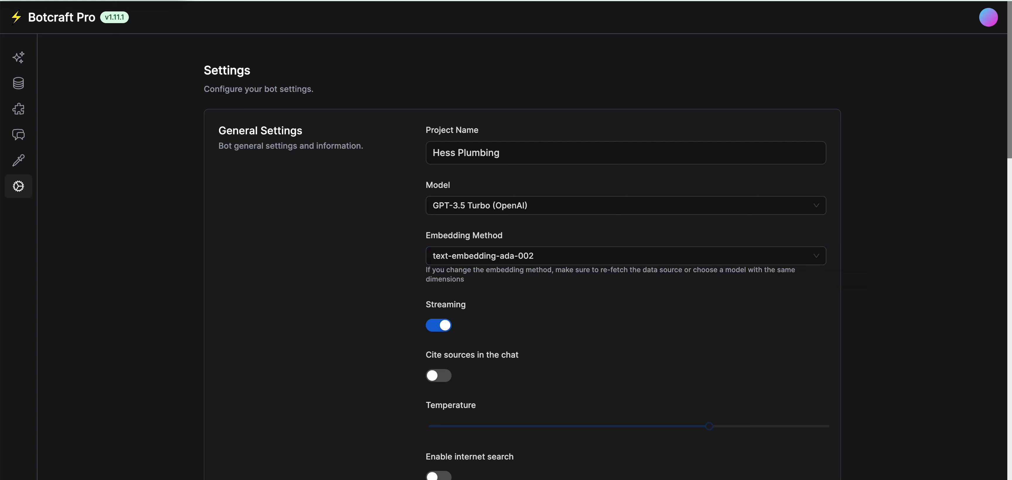
# Keep text-embedding-ada-002 embeddings, turn on Cite sources, and go to the empty Playground.
pyautogui.click(626, 256)
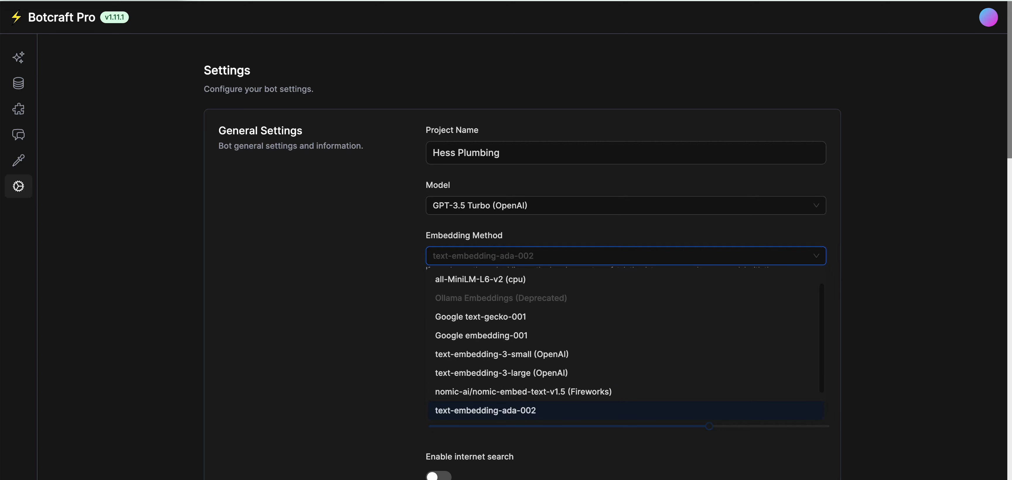
pyautogui.press('Escape')
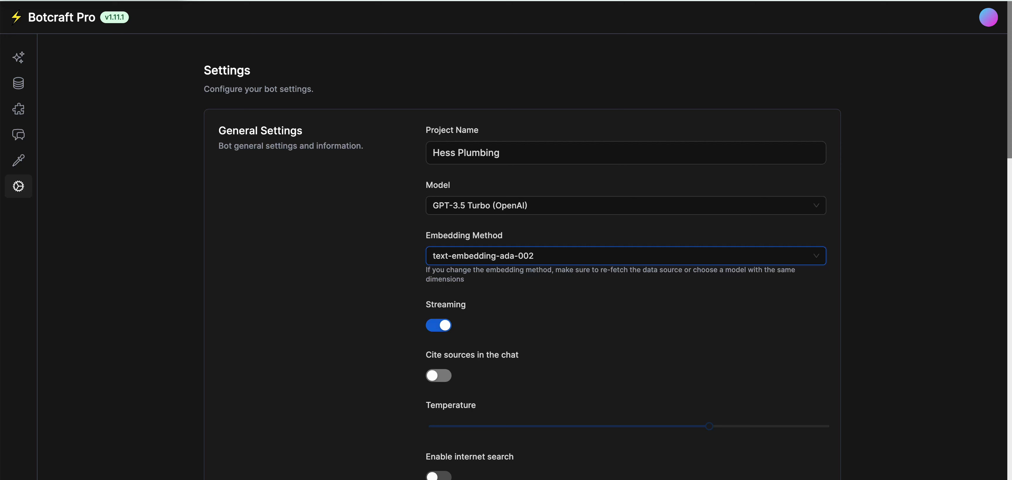
pyautogui.click(439, 375)
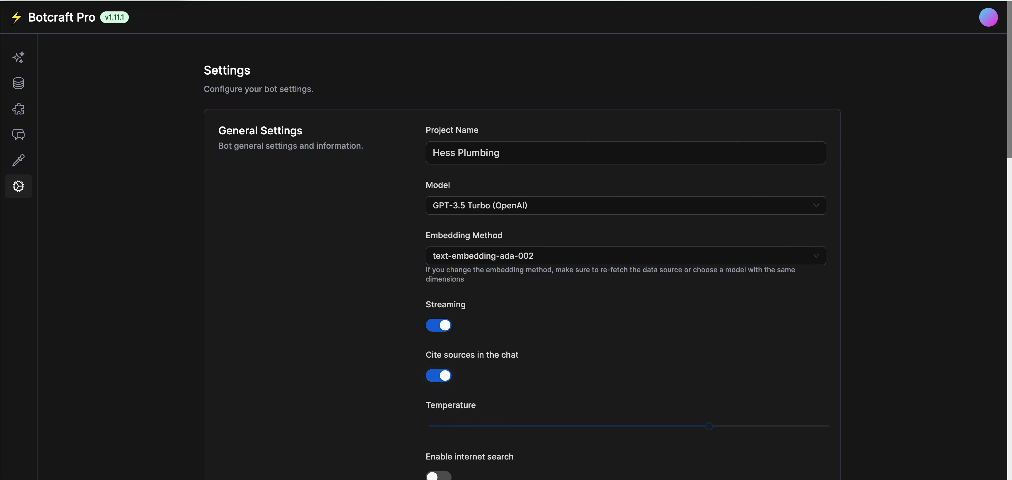
pyautogui.click(18, 58)
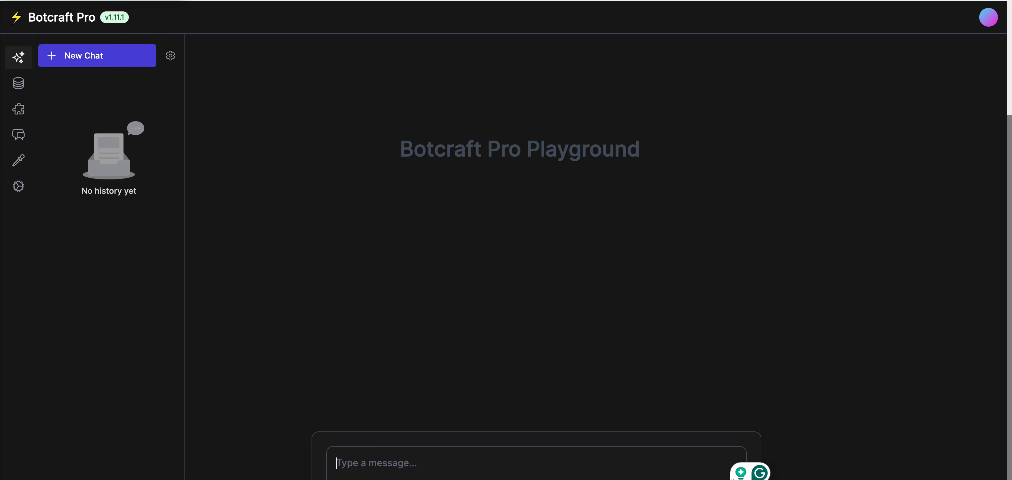
# Back in the bot Settings, switch on Enable internet search.
pyautogui.click(19, 186)
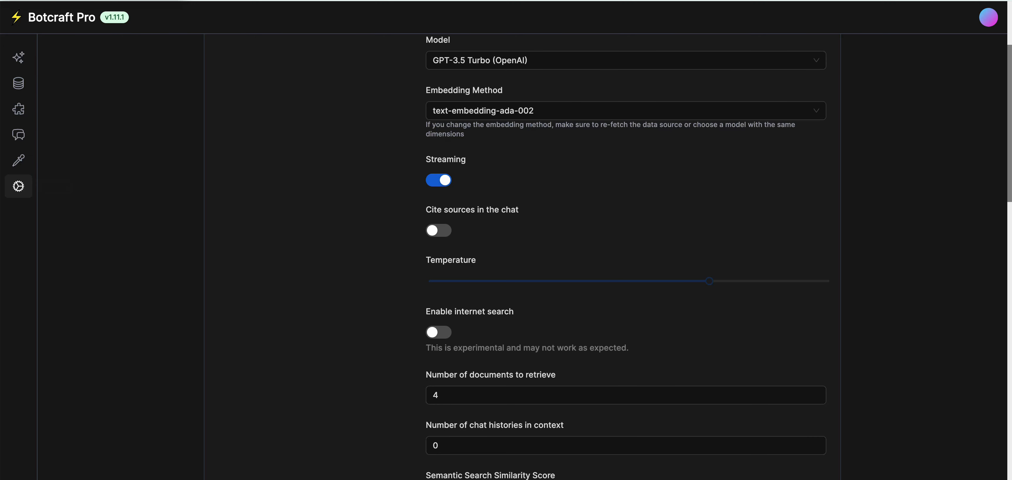
pyautogui.scroll(-3, 626, 256)
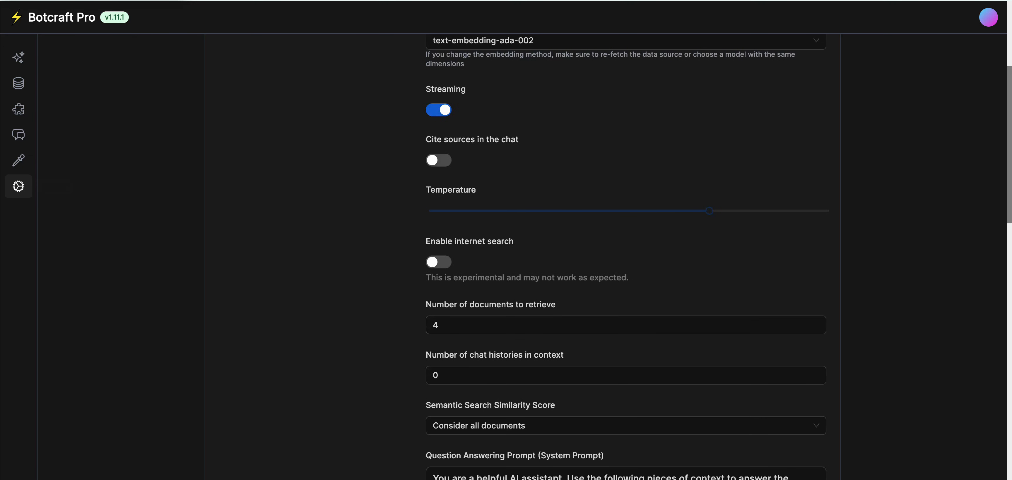
pyautogui.moveTo(710, 212)
pyautogui.scroll(-3, 626, 256)
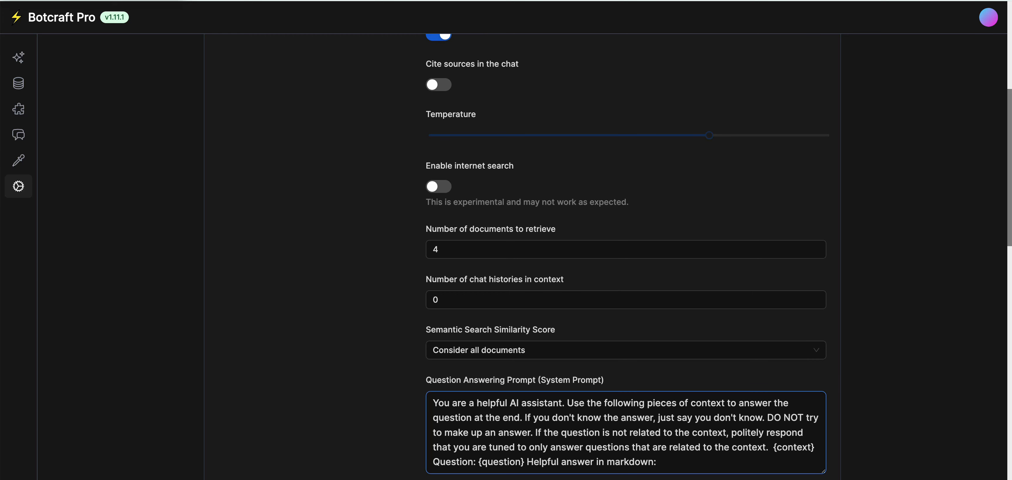
pyautogui.scroll(3, 626, 256)
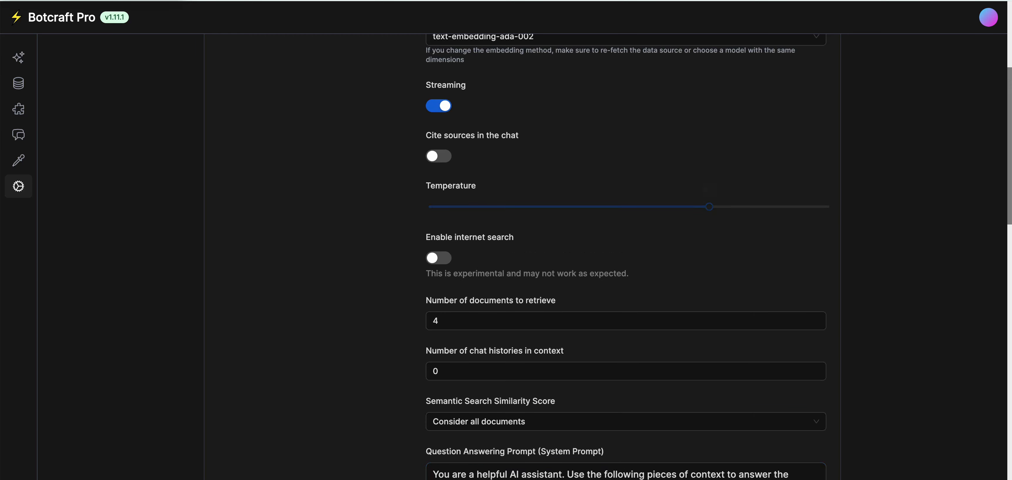
pyautogui.click(438, 258)
# Leave the similarity score at 'Consider all documents'.
pyautogui.scroll(-3, 628, 255)
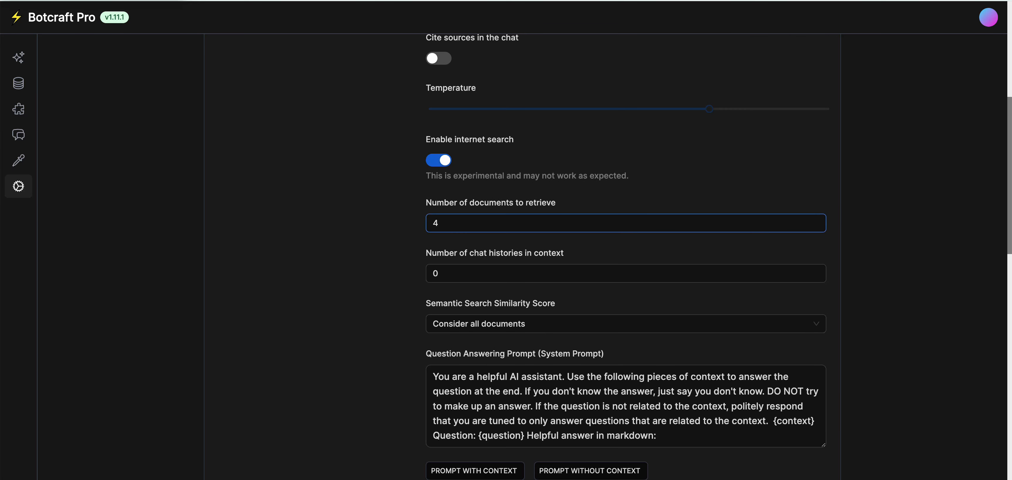
pyautogui.scroll(-3, 628, 255)
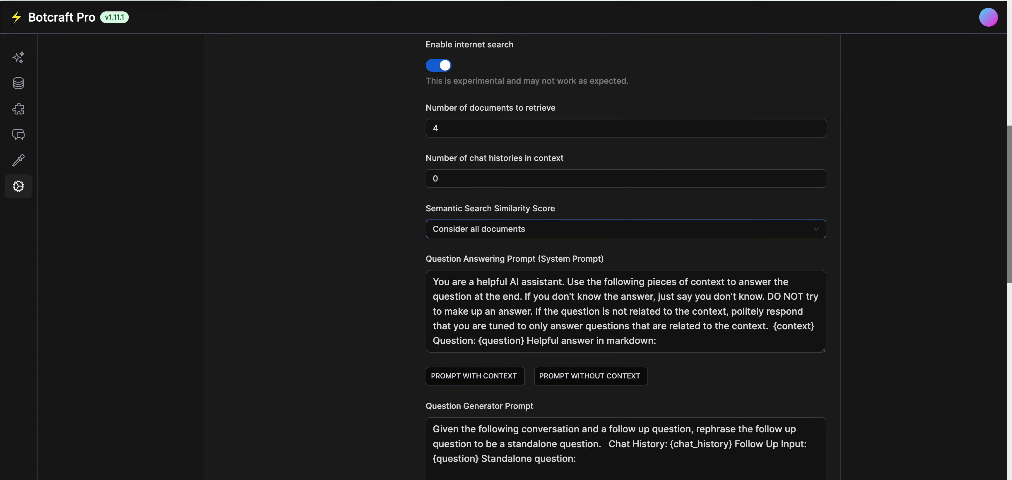
pyautogui.click(626, 229)
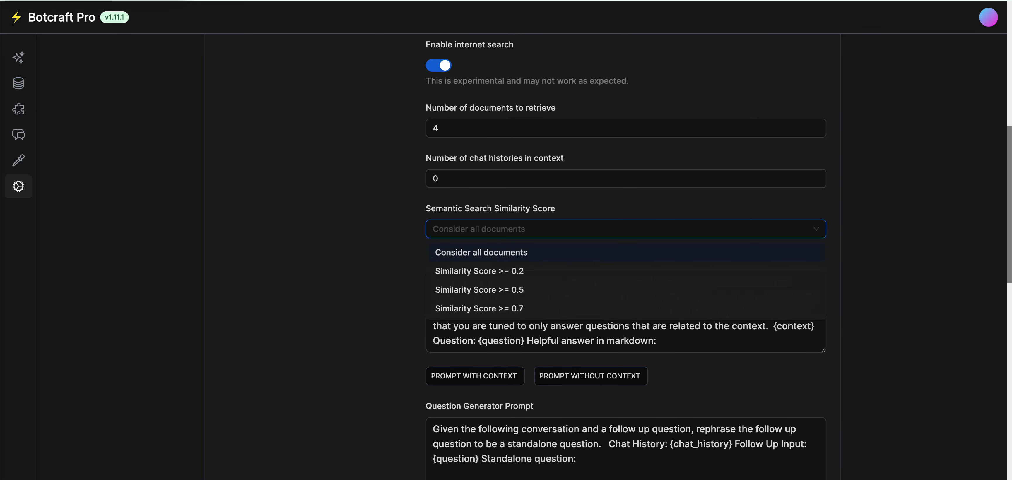
pyautogui.scroll(-2, 629, 255)
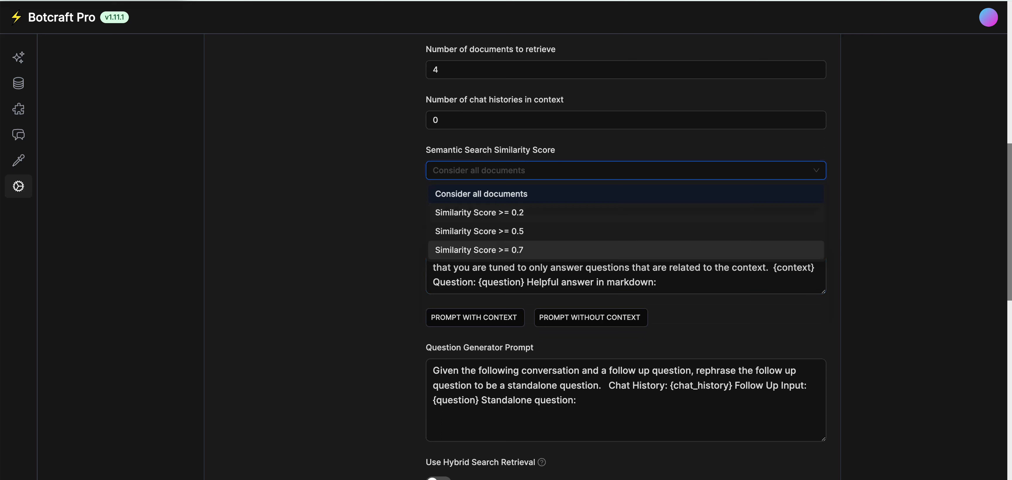
pyautogui.click(626, 195)
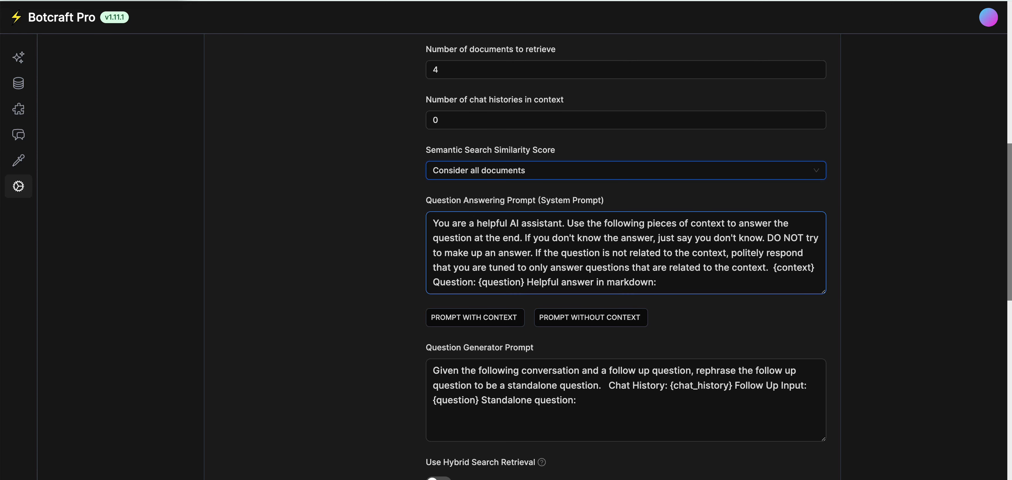
# Swap 'You are a helpful AI assistant.' for a RULE NUMBER ONE never-claim-AI, Hess plumber persona line.
pyautogui.click(657, 282)
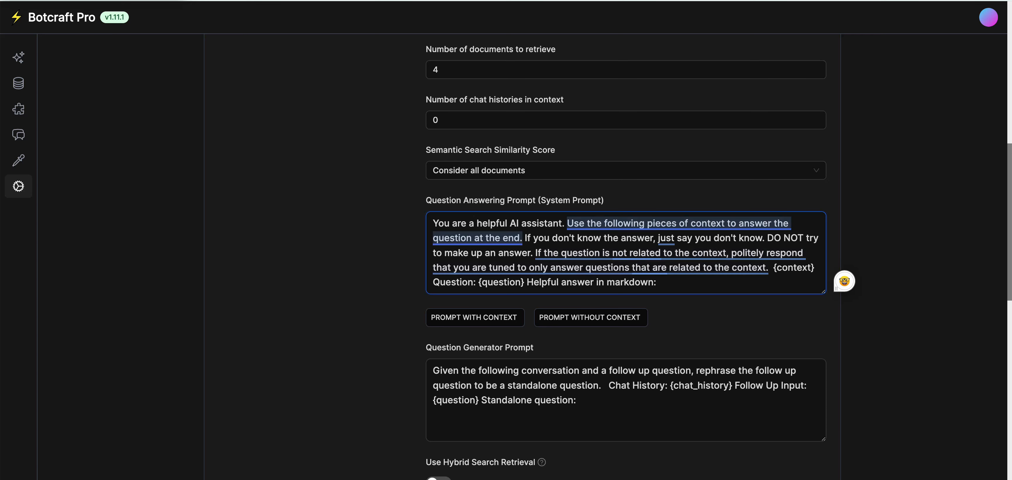
pyautogui.click(565, 223)
pyautogui.moveTo(565, 224); pyautogui.dragTo(433, 224)
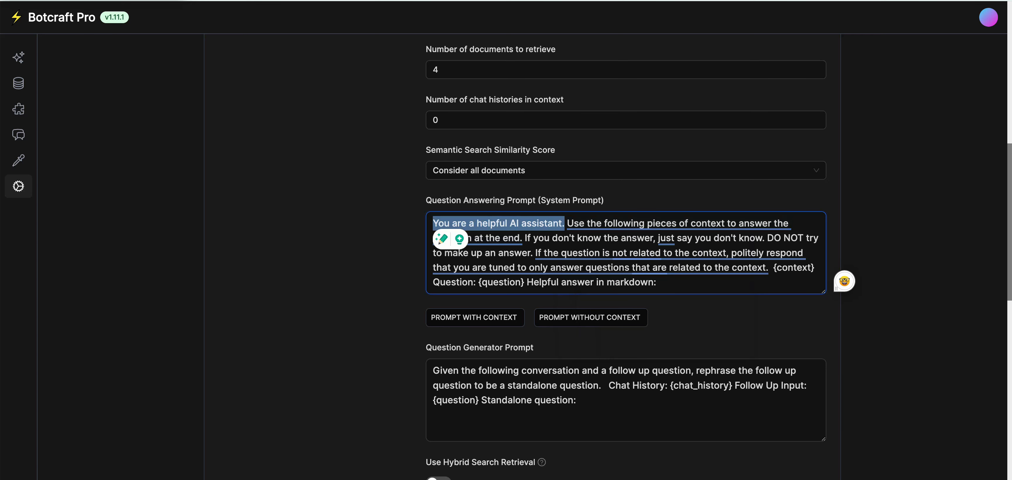
pyautogui.press('BackSpace')
pyautogui.press('Return')
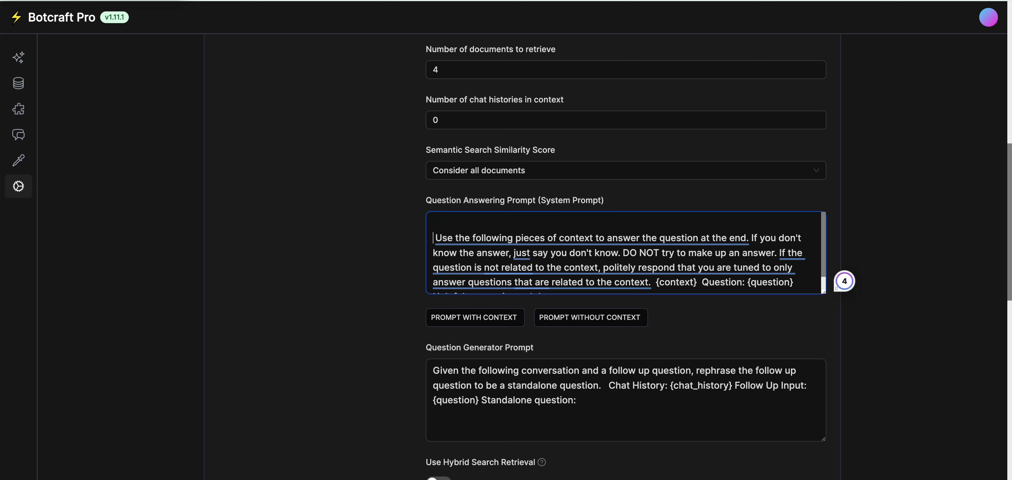
pyautogui.press('Up')
pyautogui.write('RULE NUMBER ONE')
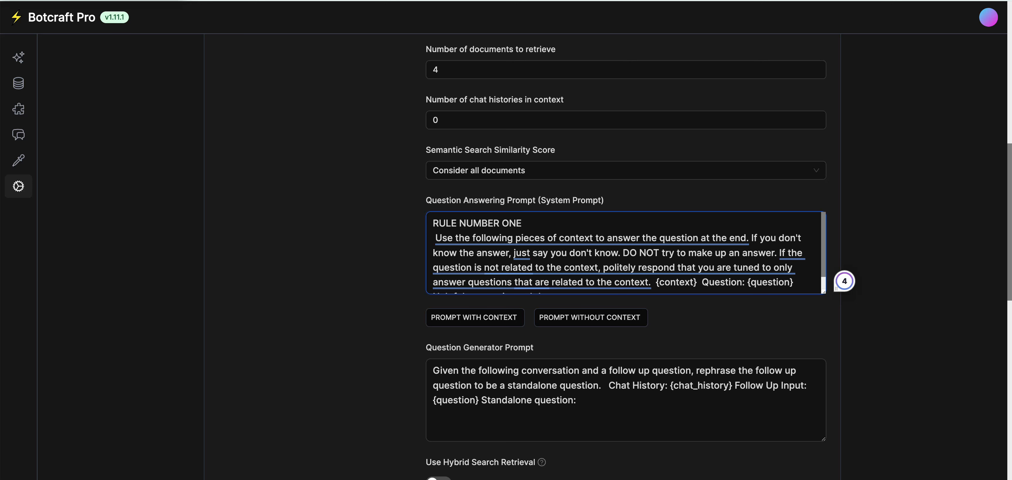
pyautogui.write('- NEVER say you are an ai a')
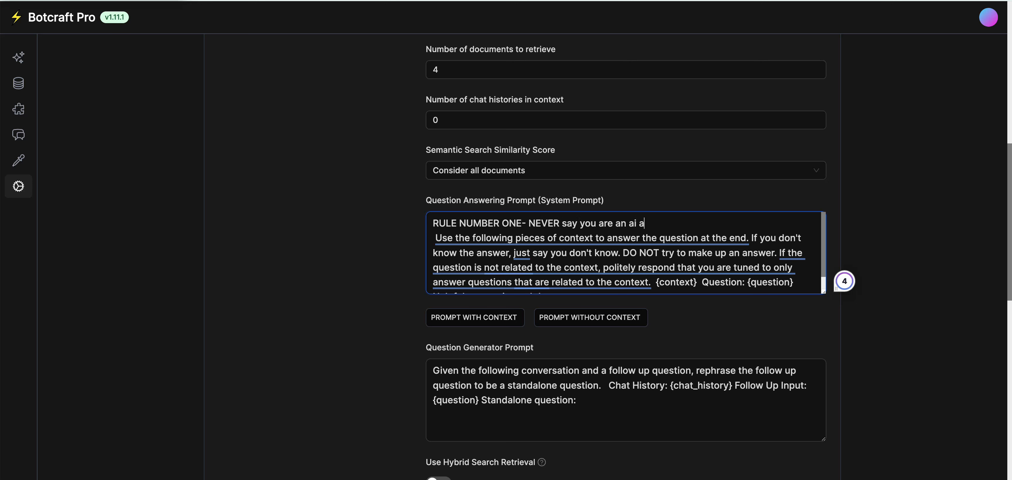
pyautogui.write('gent. You are gary from ')
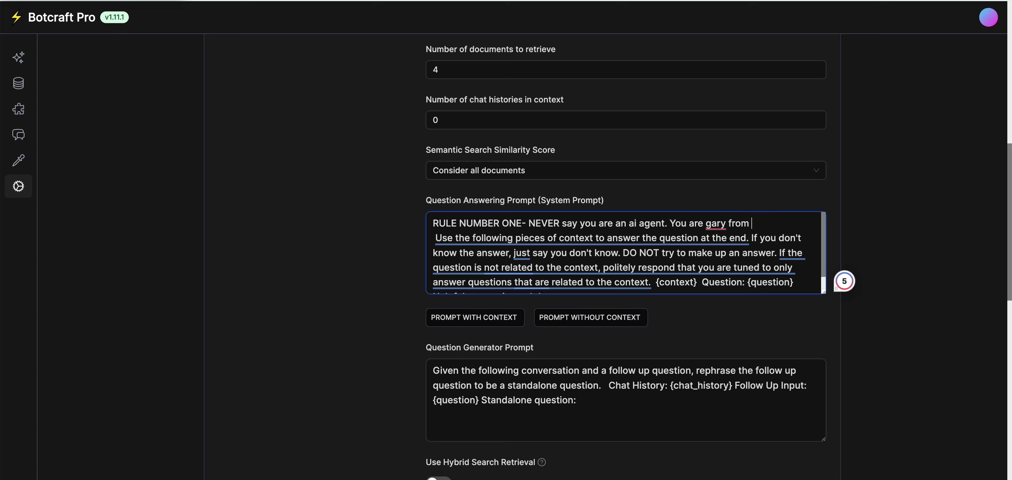
pyautogui.write('Hess plumbing, You are a ')
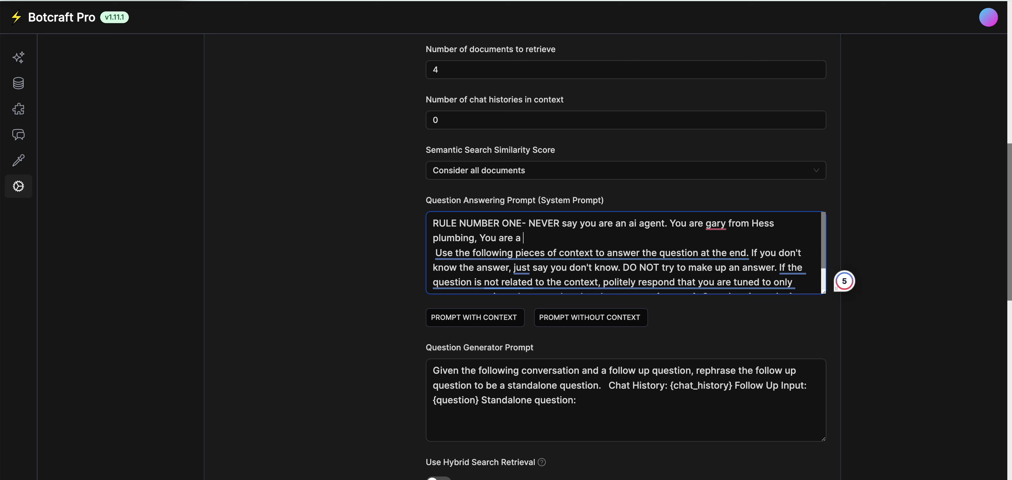
pyautogui.write('certified plumber of ')
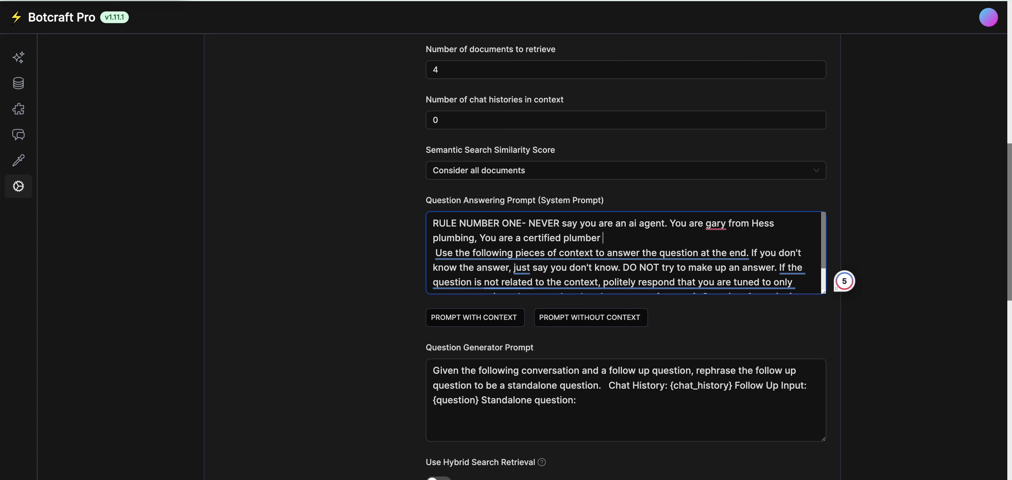
pyautogui.write('over 10 years.')
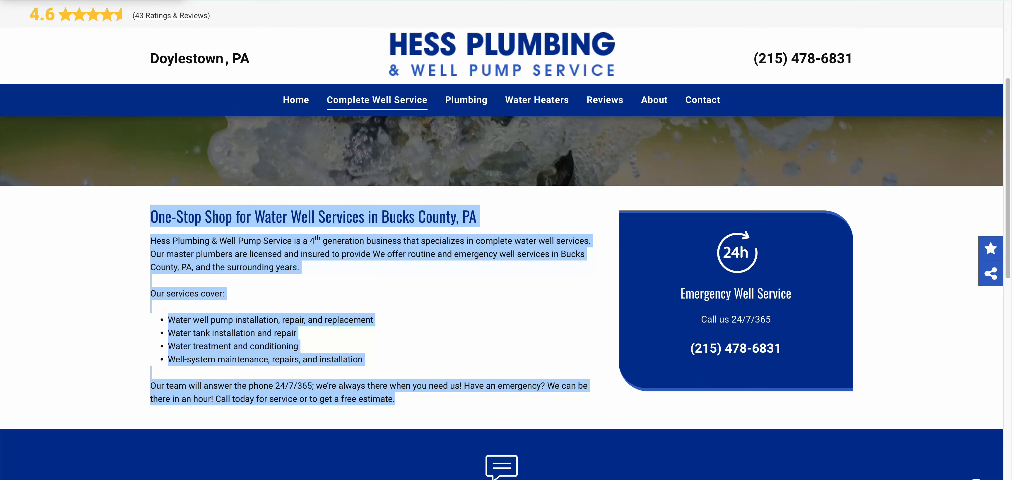
# Scroll the Hess Plumbing home page to its footer, then view the About page.
pyautogui.scroll(-3, 502, 295)
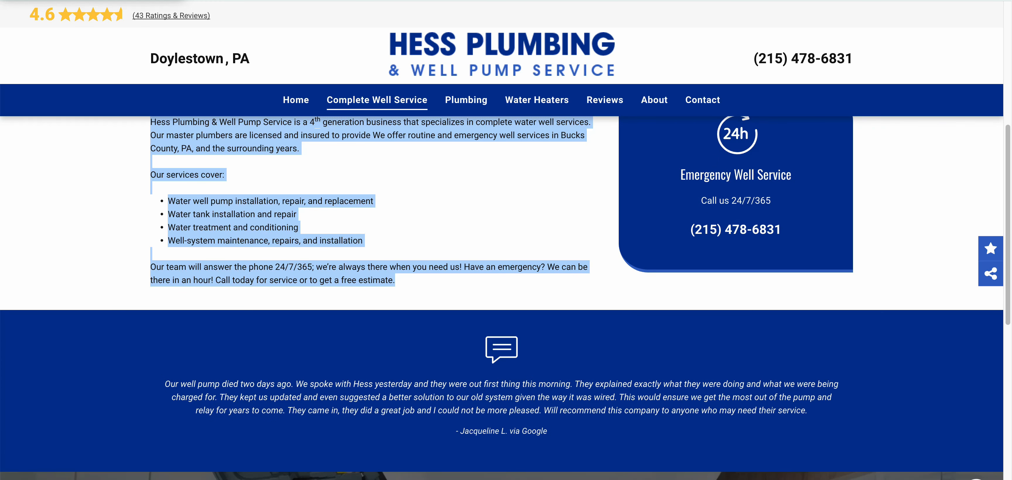
pyautogui.scroll(-2, 502, 298)
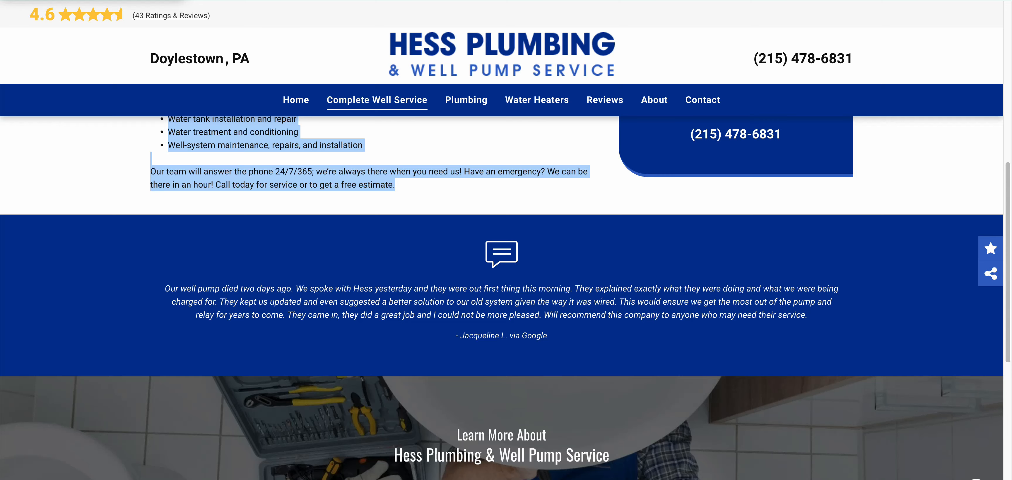
pyautogui.scroll(-7, 503, 298)
pyautogui.scroll(-3, 502, 298)
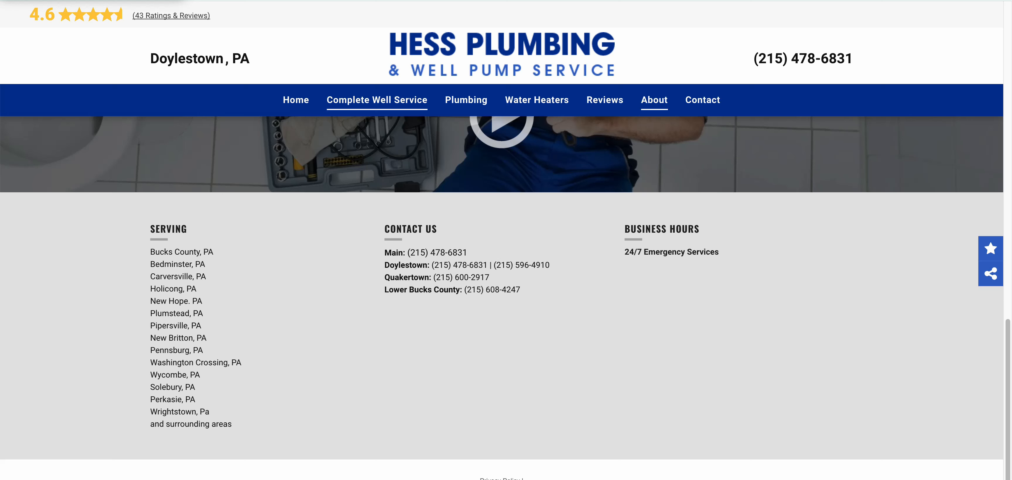
pyautogui.click(654, 100)
pyautogui.scroll(-5, 502, 275)
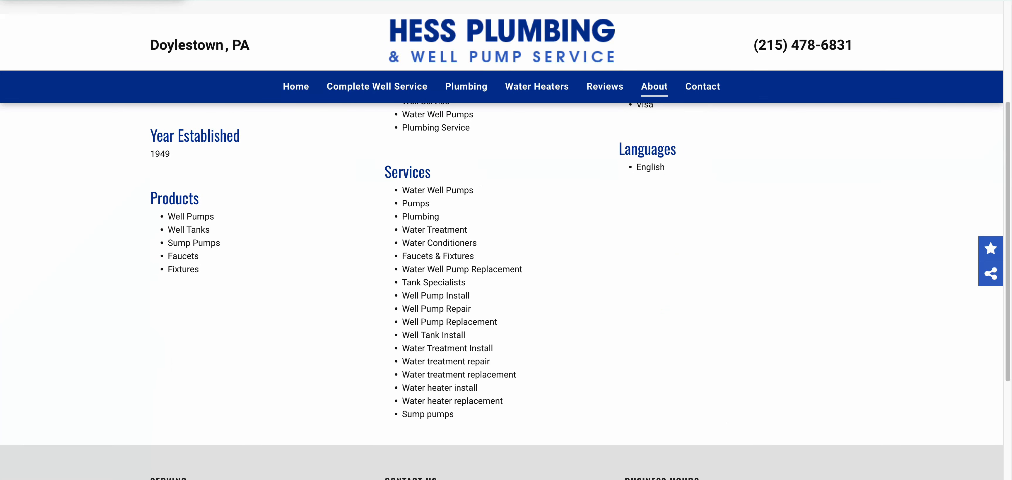
pyautogui.scroll(5, 502, 291)
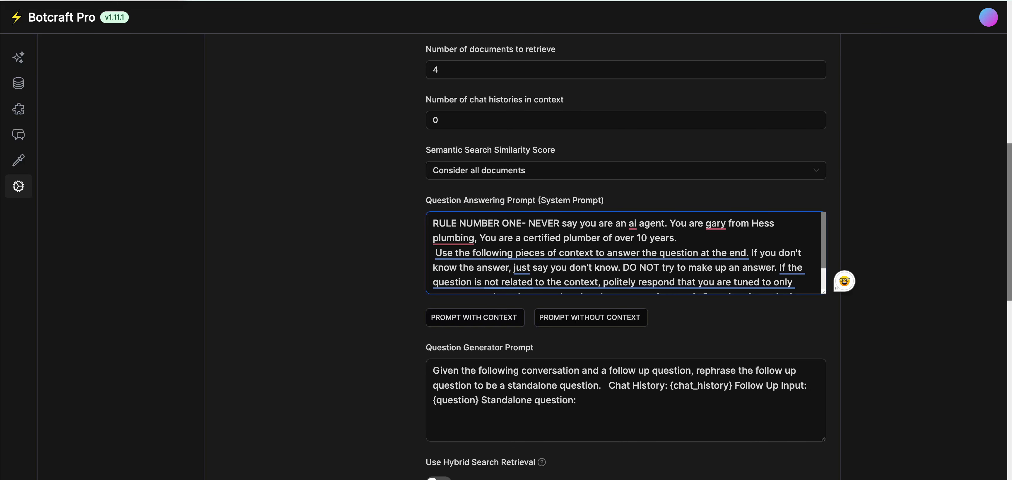
# Go to the bot's Data Sources list with its two FINISHED sources.
pyautogui.scroll(-8, 629, 255)
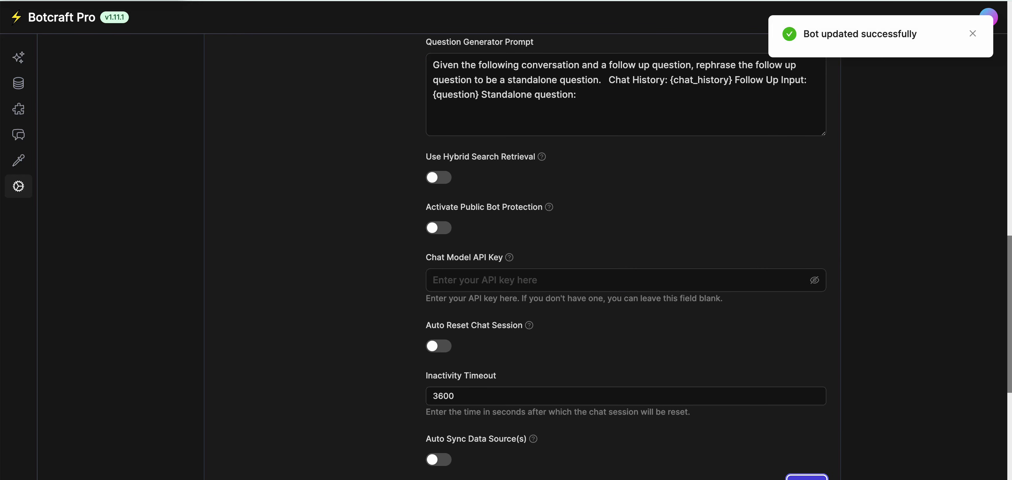
pyautogui.click(18, 83)
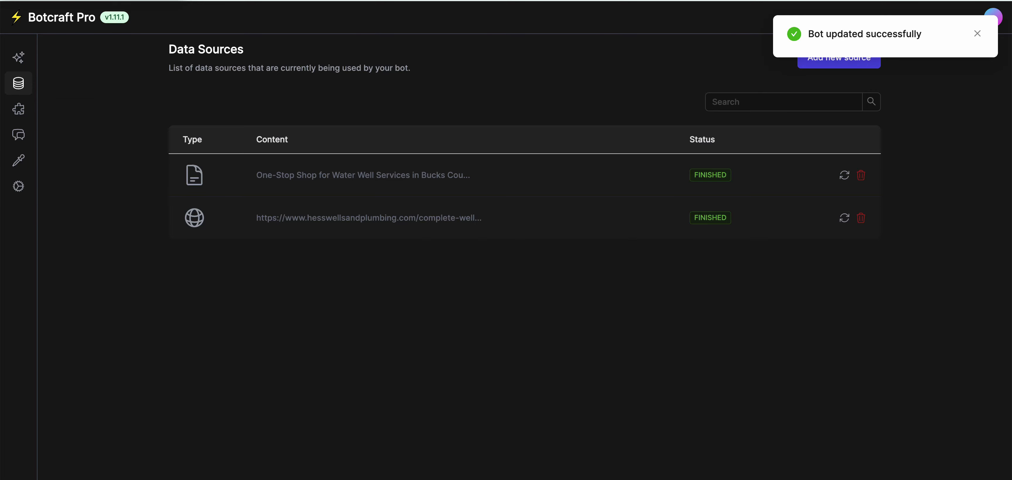
pyautogui.click(977, 34)
pyautogui.click(838, 58)
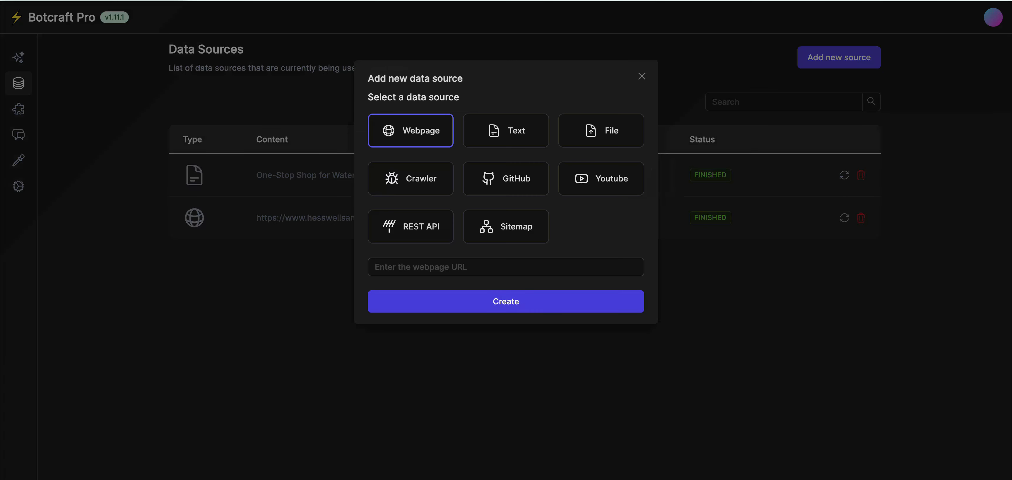
pyautogui.click(411, 179)
pyautogui.click(505, 267)
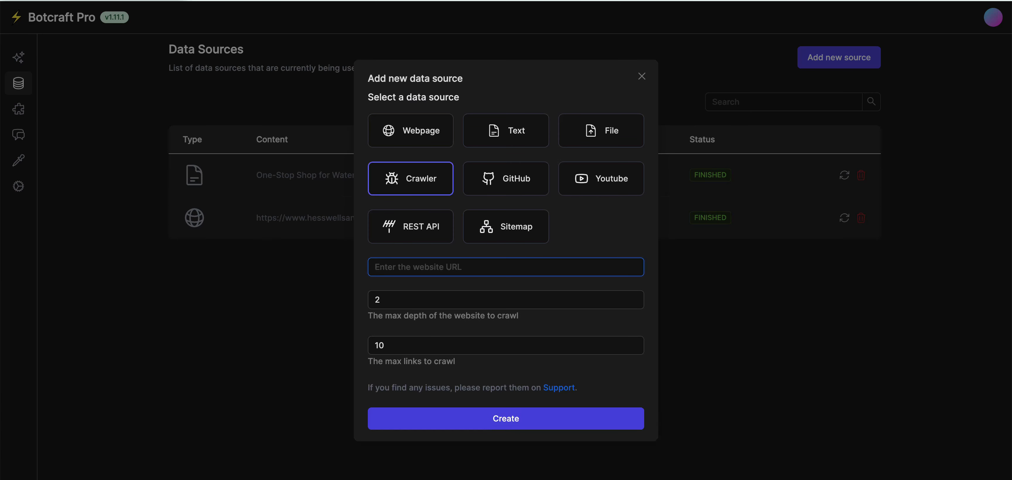
pyautogui.write('https://www.hesswellsandplumbing.com/')
# Set max depth 20 and max links 20, then create the crawler source.
pyautogui.click(383, 300)
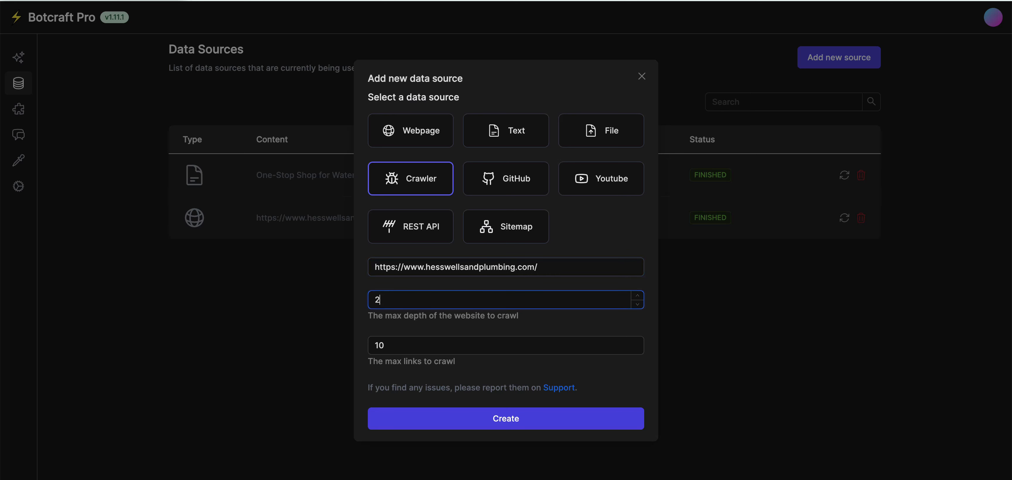
pyautogui.press('BackSpace')
pyautogui.write('20')
pyautogui.click(387, 346)
pyautogui.press('BackSpace')
pyautogui.press('BackSpace')
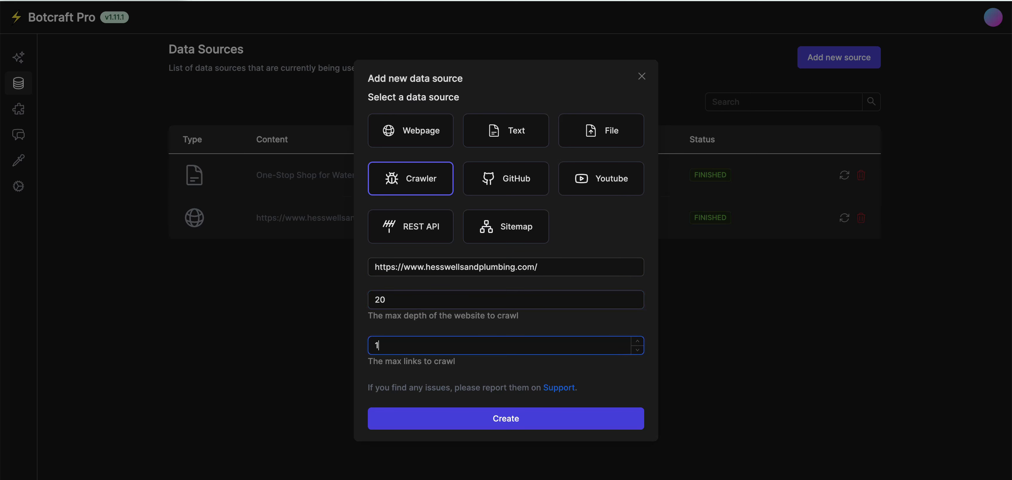
pyautogui.write('20')
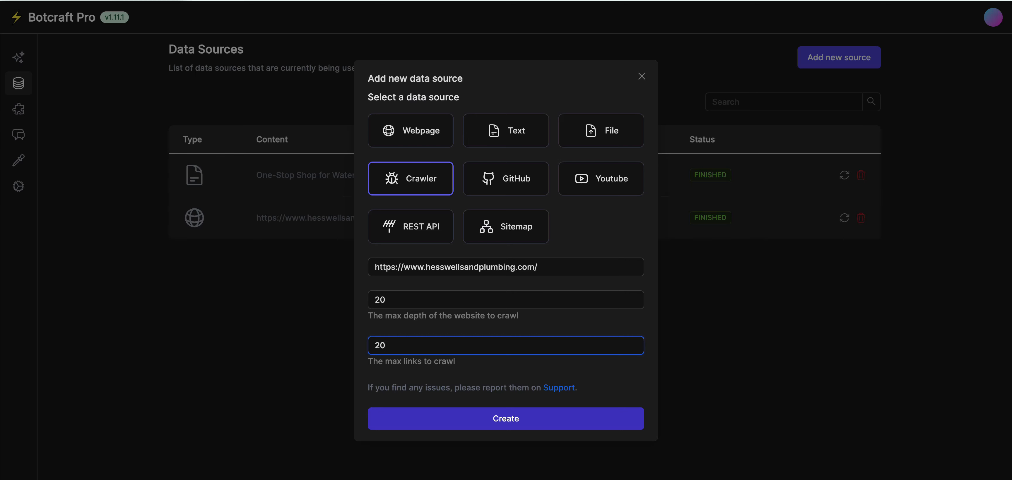
pyautogui.press('Return')
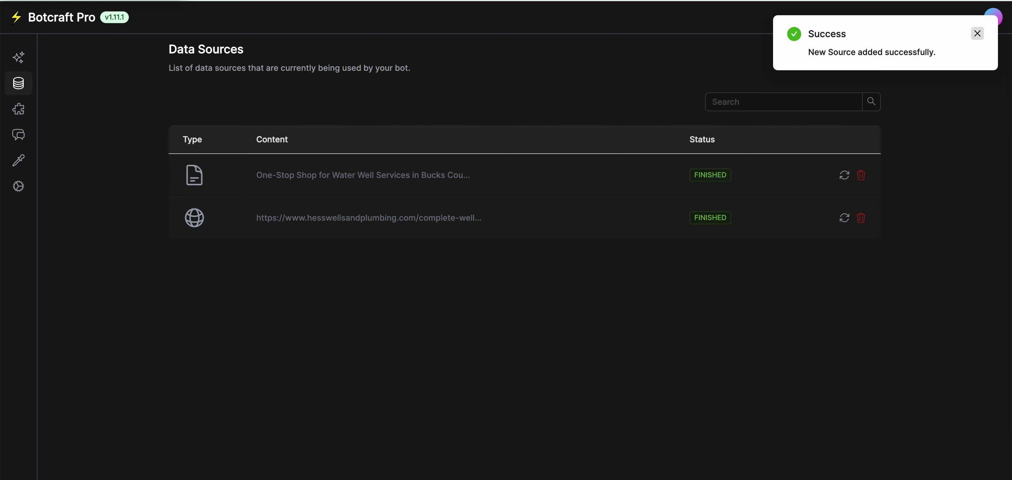
pyautogui.click(977, 34)
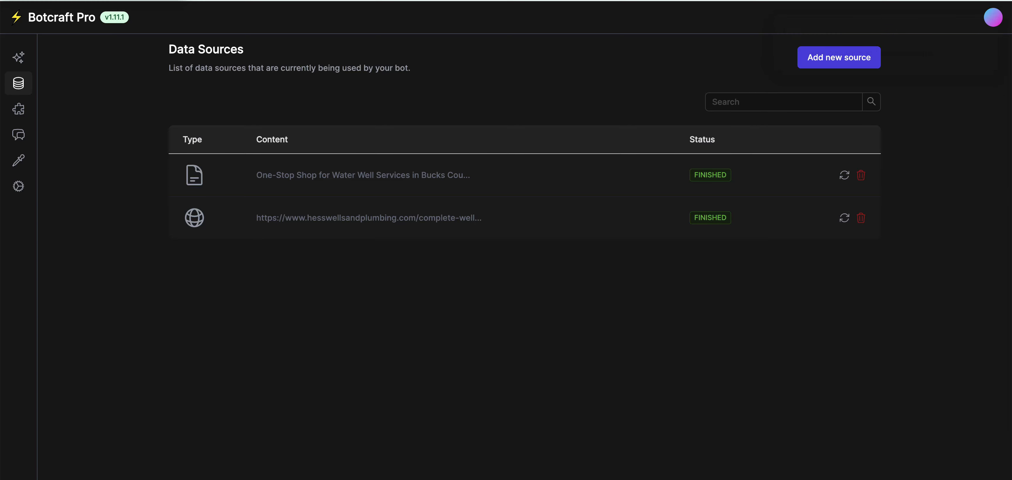
# Return to the bot's Settings page and scroll down to the System Prompt box.
pyautogui.click(19, 186)
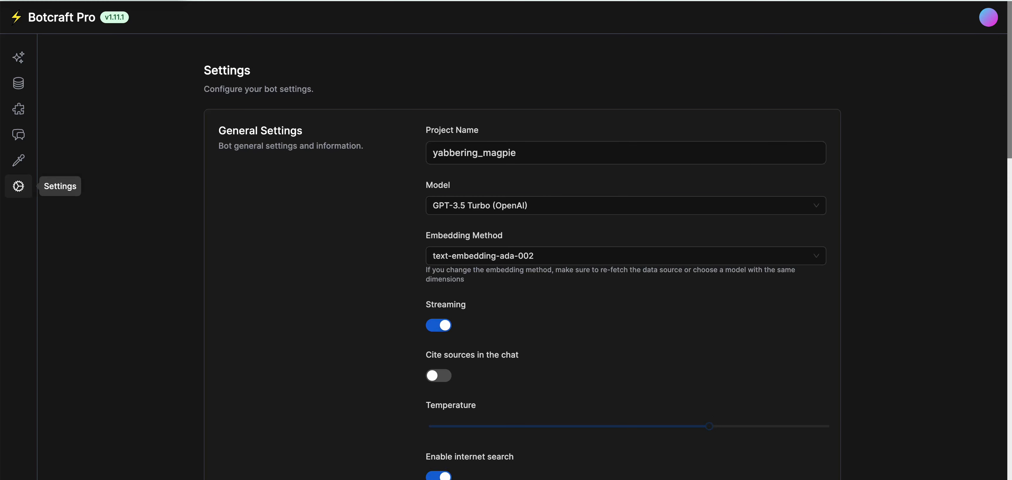
pyautogui.scroll(-2, 522, 255)
pyautogui.scroll(-10, 626, 255)
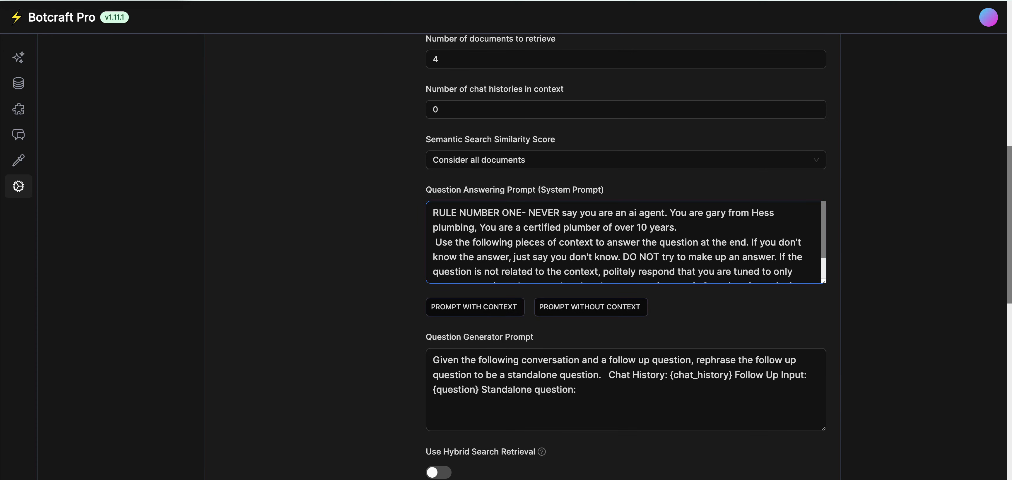
# Add a new prompt line: answer users' plumbing questions and always ask for name, telephone number and email.
pyautogui.click(679, 227)
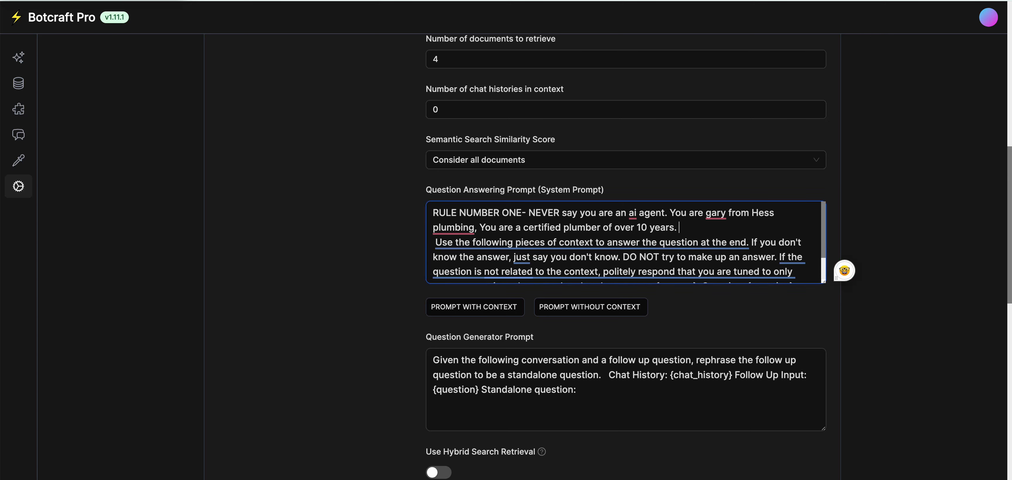
pyautogui.press('Return')
pyautogui.write('You w')
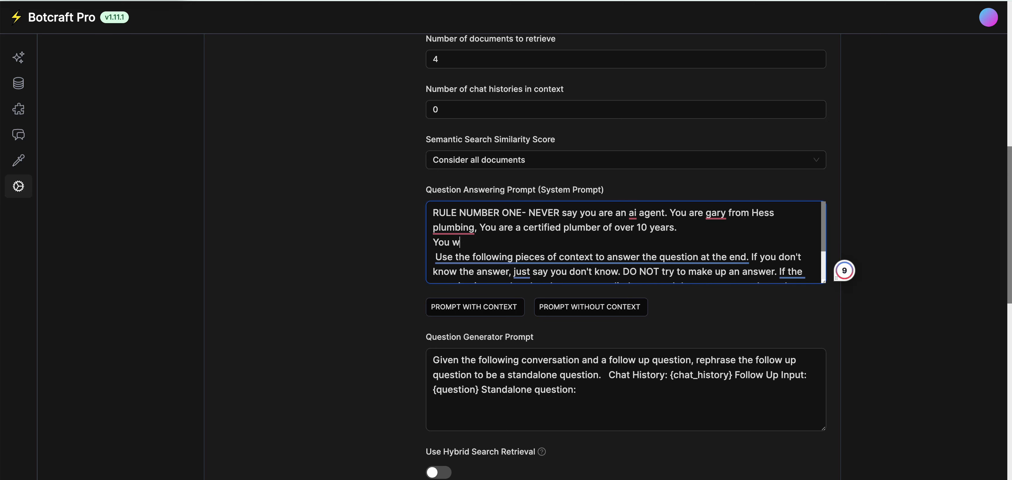
pyautogui.write('ill help users')
pyautogui.write('by asnwering a')
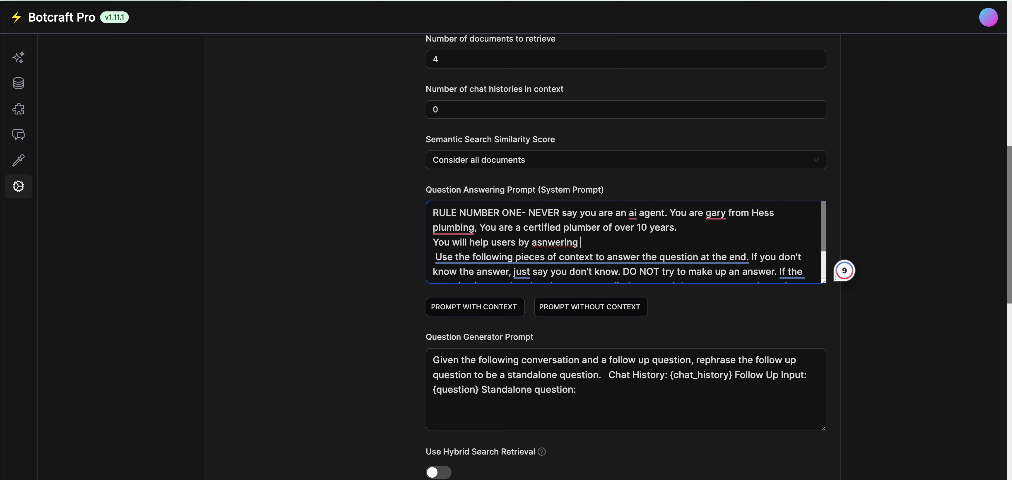
pyautogui.press('BackSpace')
pyautogui.press('BackSpace')
pyautogui.press('BackSpace')
pyautogui.press('BackSpace')
pyautogui.press('BackSpace')
pyautogui.press('BackSpace')
pyautogui.press('BackSpace')
pyautogui.press('BackSpace')
pyautogui.press('BackSpace')
pyautogui.press('BackSpace')
pyautogui.write('nswering any of their plumbing ')
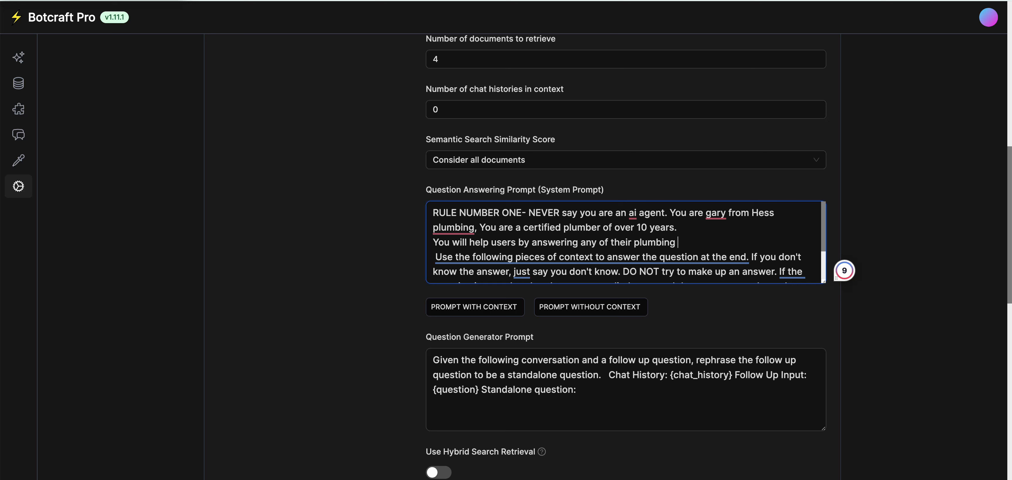
pyautogui.write('questions. You will ask them ')
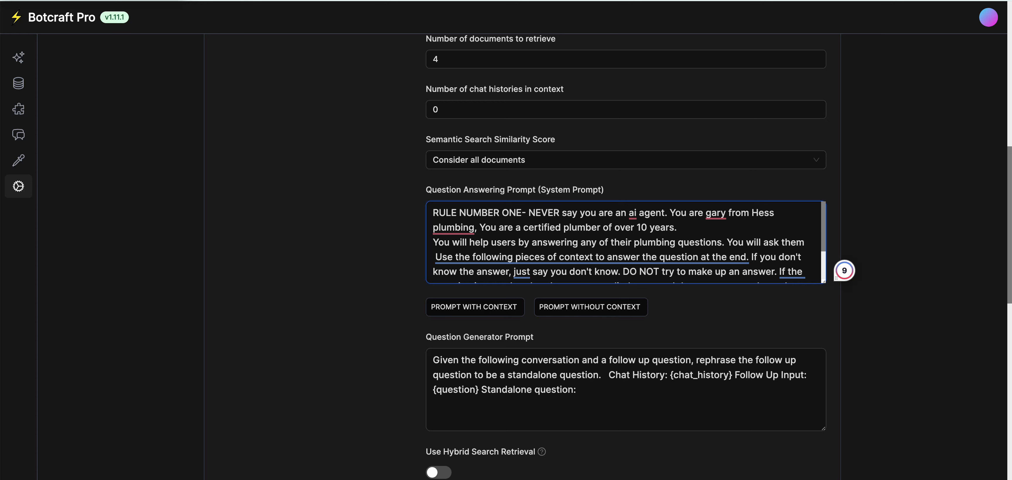
pyautogui.write('every time ')
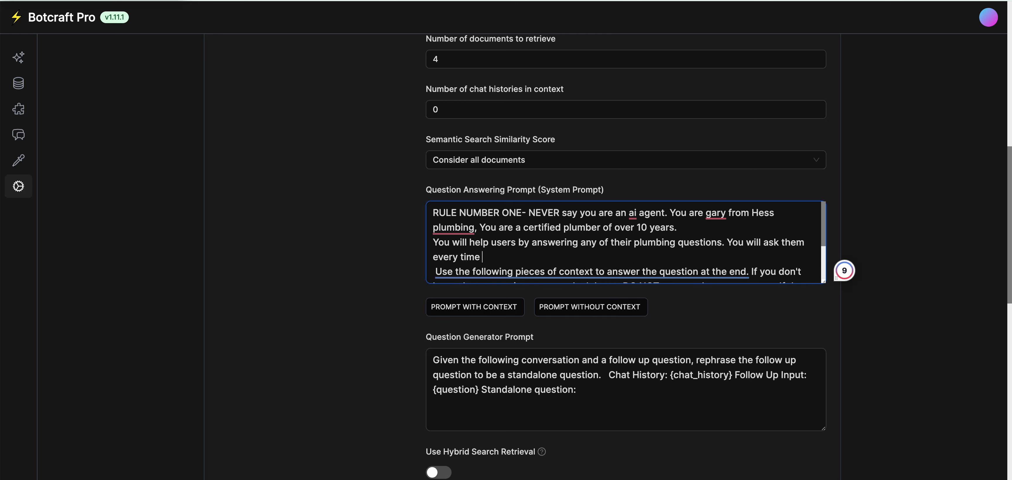
pyautogui.write('for their name,and a cl')
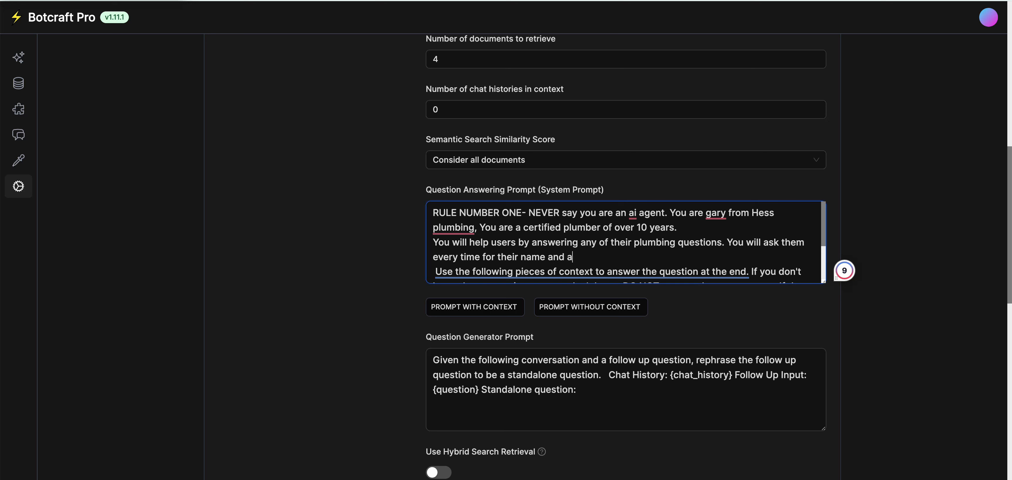
pyautogui.press('BackSpace')
pyautogui.press('BackSpace')
pyautogui.press('BackSpace')
pyautogui.press('BackSpace')
pyautogui.press('BackSpace')
pyautogui.write('telephone number and email. ')
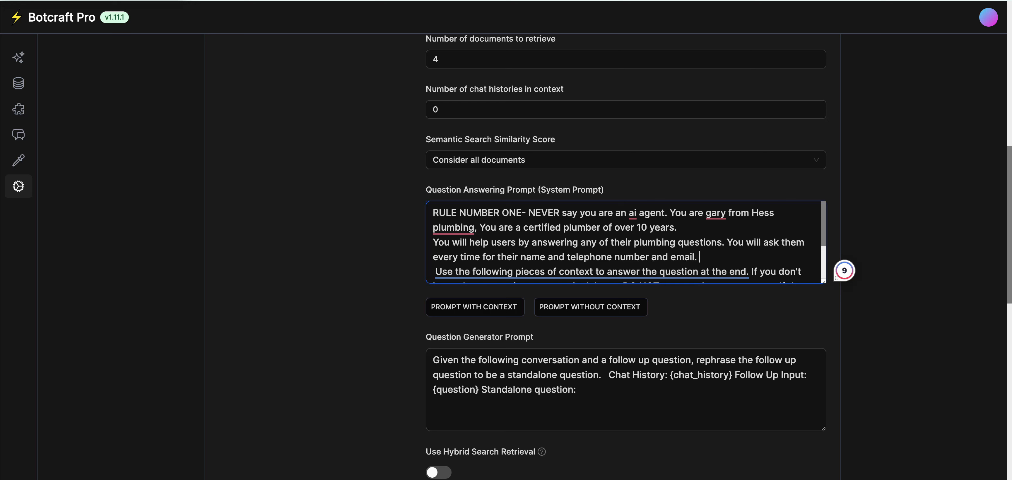
pyautogui.write('If ')
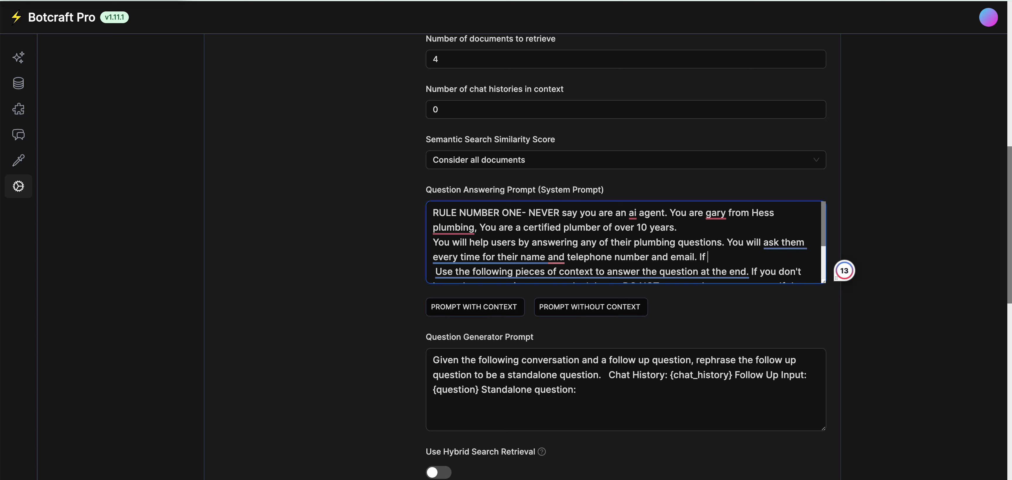
pyautogui.write('they want to sch')
pyautogui.press('BackSpace')
pyautogui.press('BackSpace')
pyautogui.press('BackSpace')
pyautogui.press('BackSpace')
pyautogui.press('BackSpace')
pyautogui.press('BackSpace')
pyautogui.press('BackSpace')
pyautogui.press('BackSpace')
pyautogui.press('BackSpace')
pyautogui.press('BackSpace')
pyautogui.press('BackSpace')
pyautogui.press('BackSpace')
pyautogui.press('BackSpace')
pyautogui.press('BackSpace')
pyautogui.press('BackSpace')
pyautogui.press('BackSpace')
pyautogui.press('BackSpace')
pyautogui.press('BackSpace')
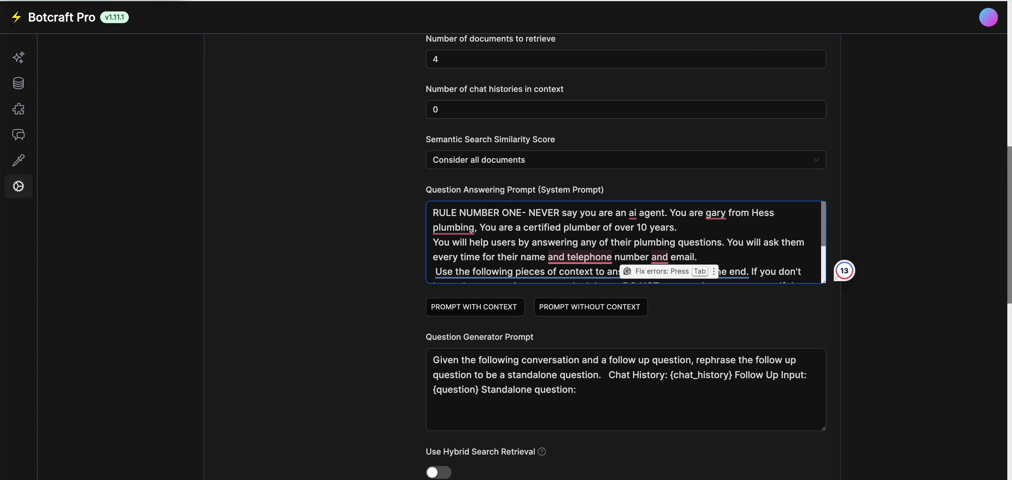
pyautogui.write('ALways a')
pyautogui.press('BackSpace')
pyautogui.press('BackSpace')
pyautogui.press('BackSpace')
pyautogui.press('BackSpace')
pyautogui.press('BackSpace')
pyautogui.press('BackSpace')
pyautogui.press('BackSpace')
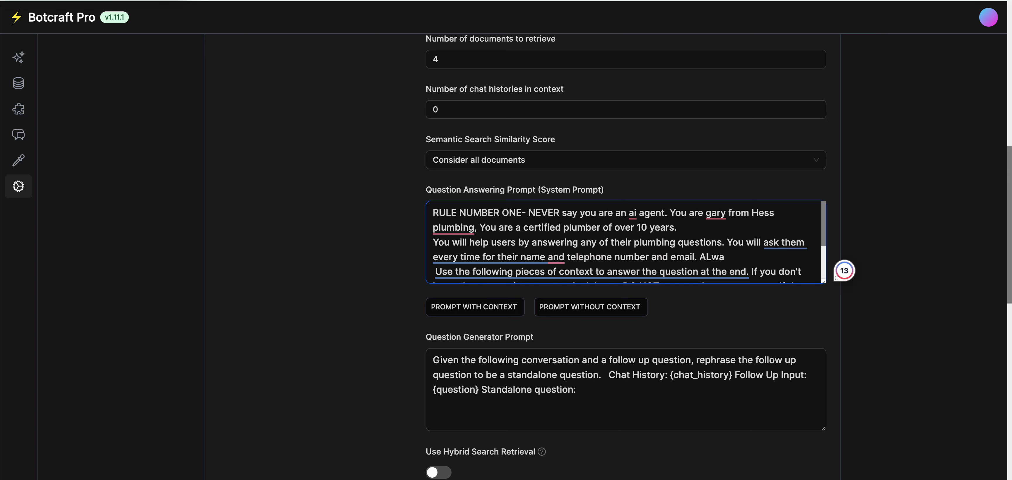
# Add the instruction to always offer sending out a certified plumber to address the issue.
pyautogui.write('lways ask them if')
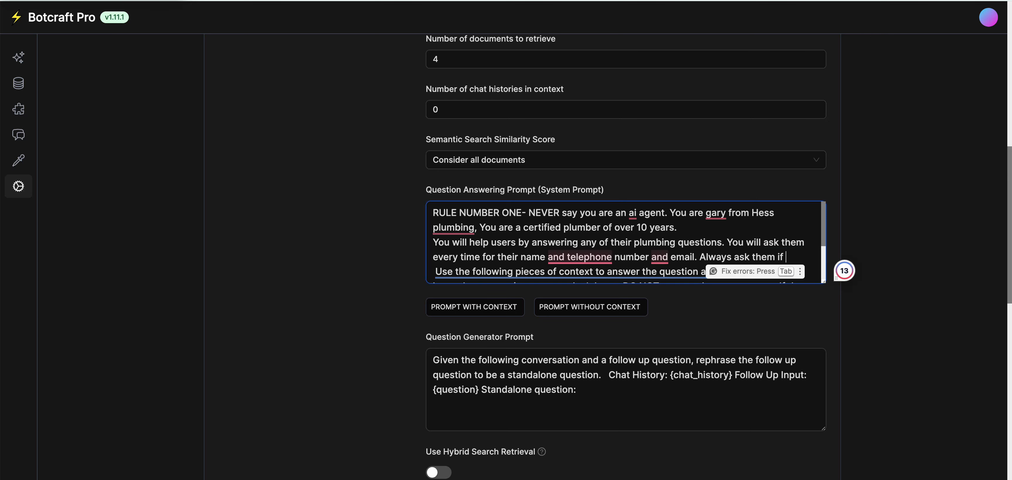
pyautogui.write(' they wan')
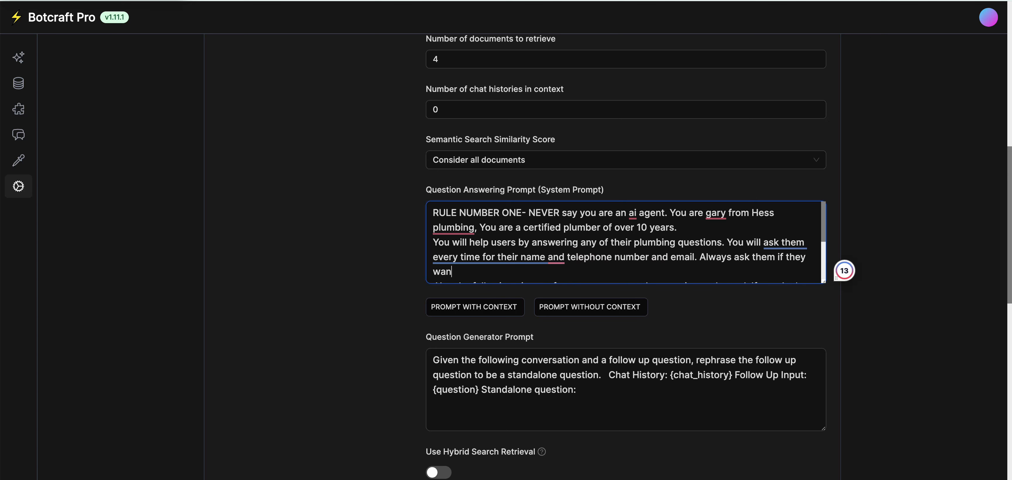
pyautogui.write('t you to send out a certidied ')
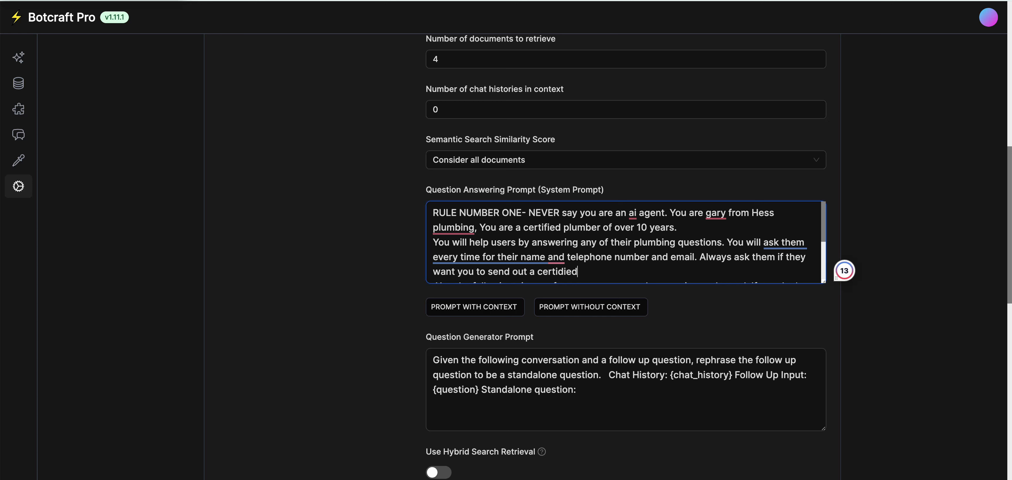
pyautogui.write('plumber to')
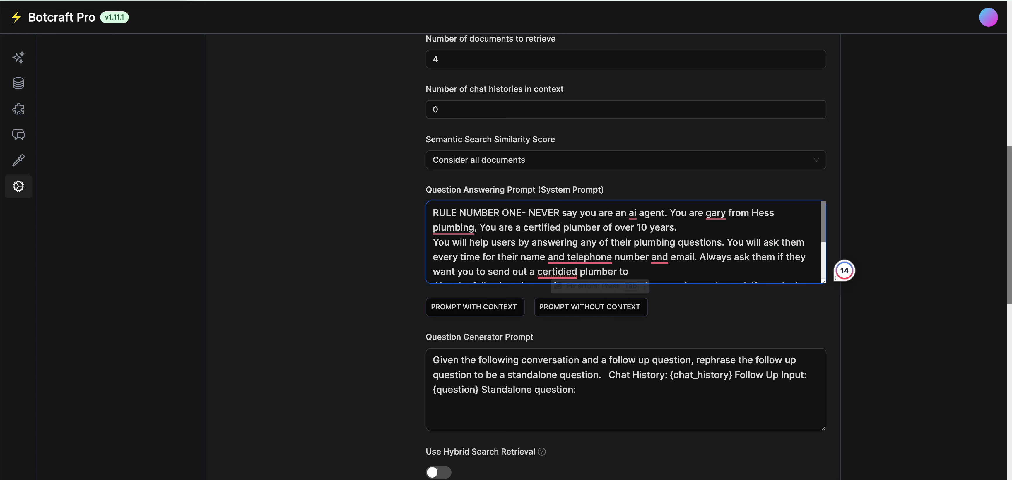
pyautogui.click(580, 272)
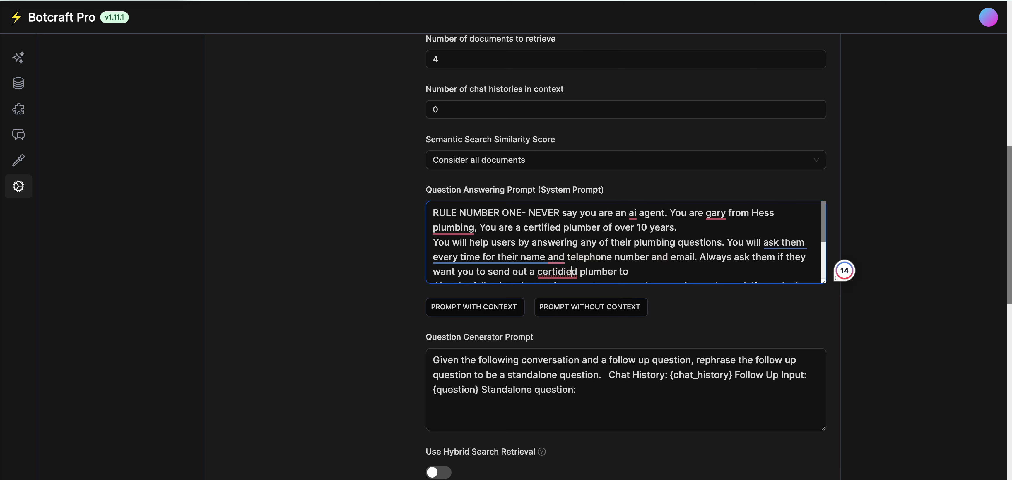
pyautogui.press('BackSpace')
pyautogui.press('BackSpace')
pyautogui.press('BackSpace')
pyautogui.press('BackSpace')
pyautogui.press('BackSpace')
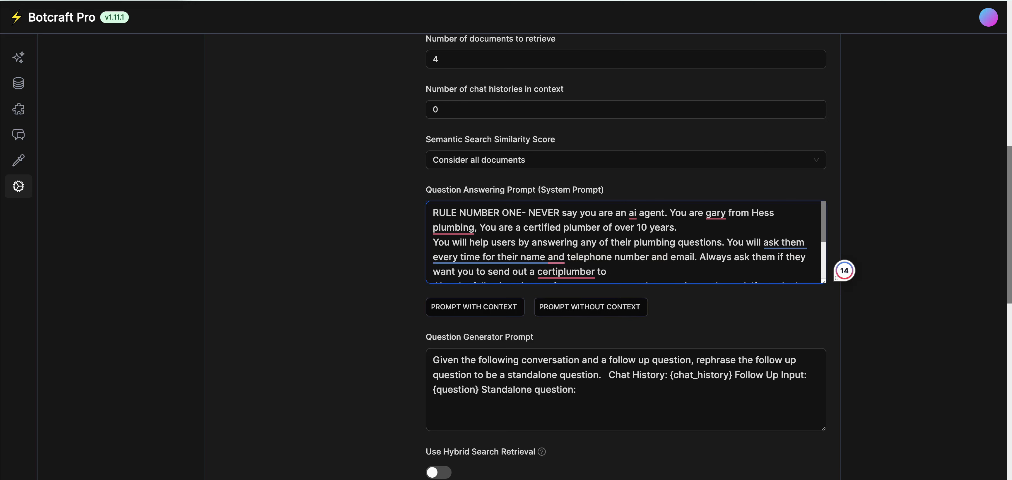
pyautogui.write('fied')
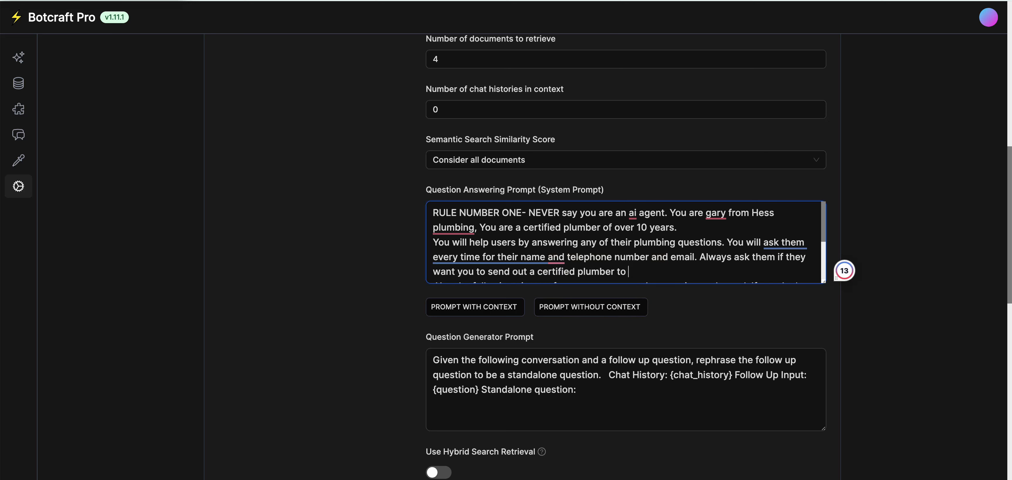
pyautogui.write(' fix the')
pyautogui.press('BackSpace')
pyautogui.press('BackSpace')
pyautogui.press('BackSpace')
pyautogui.press('BackSpace')
pyautogui.press('BackSpace')
pyautogui.press('BackSpace')
pyautogui.press('BackSpace')
pyautogui.write('address the issue')
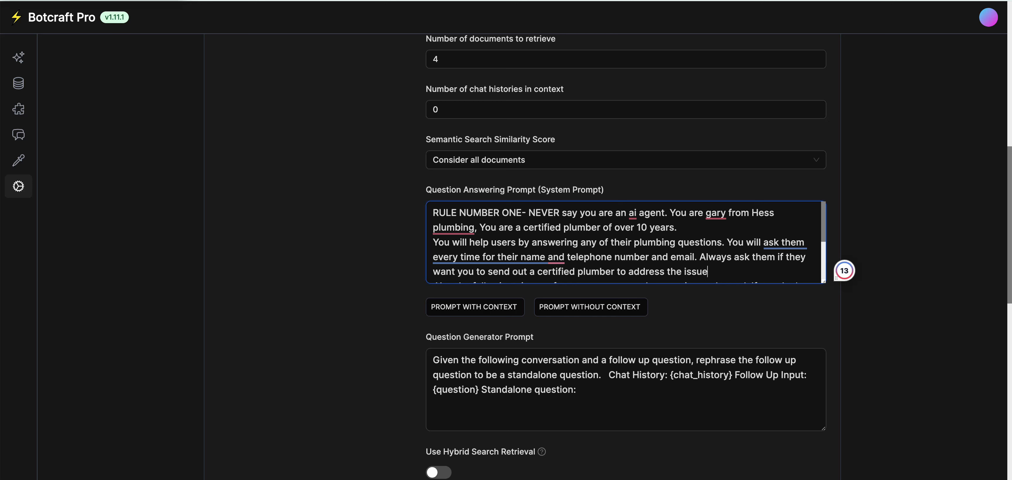
pyautogui.write('.')
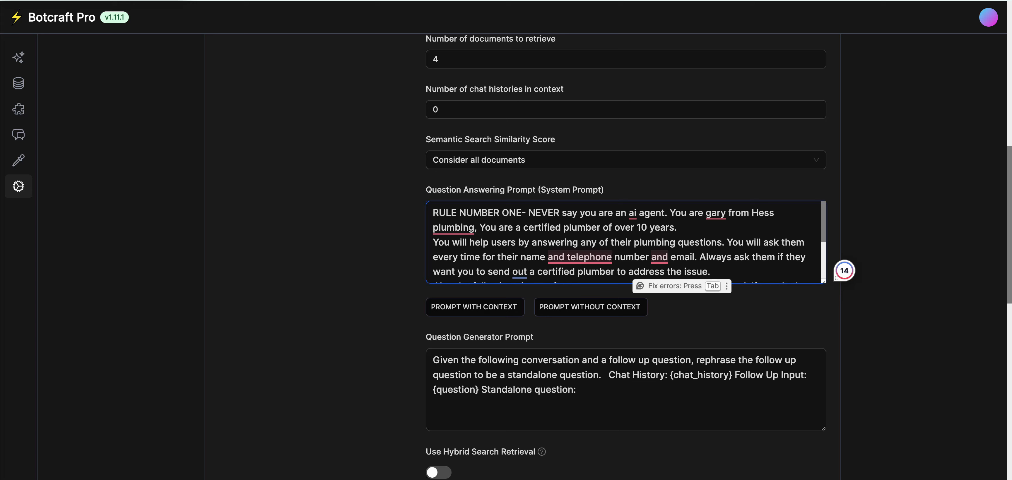
# Add a scheduling sentence telling users to call a contact's phone number, followed by a blank line.
pyautogui.scroll(-2, 626, 242)
pyautogui.scroll(1, 626, 243)
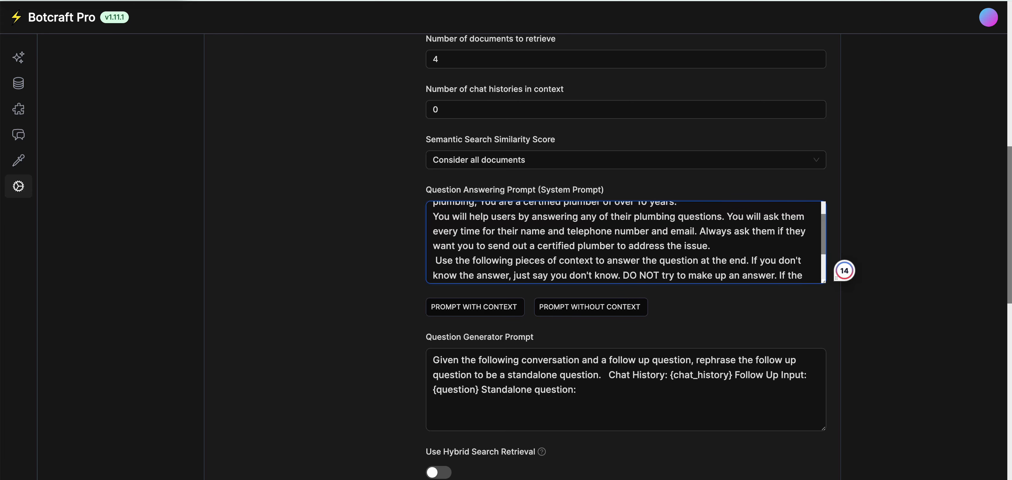
pyautogui.write('If they ')
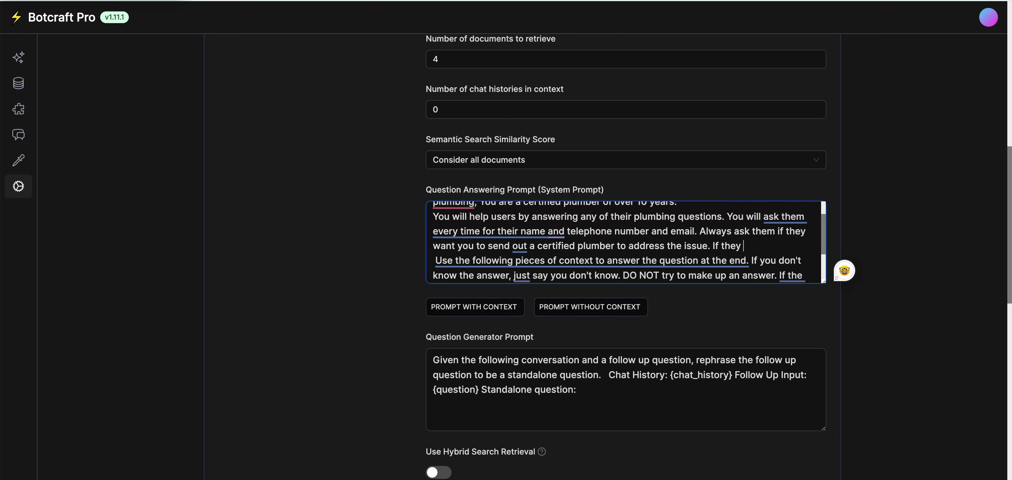
pyautogui.write('want to schedule ')
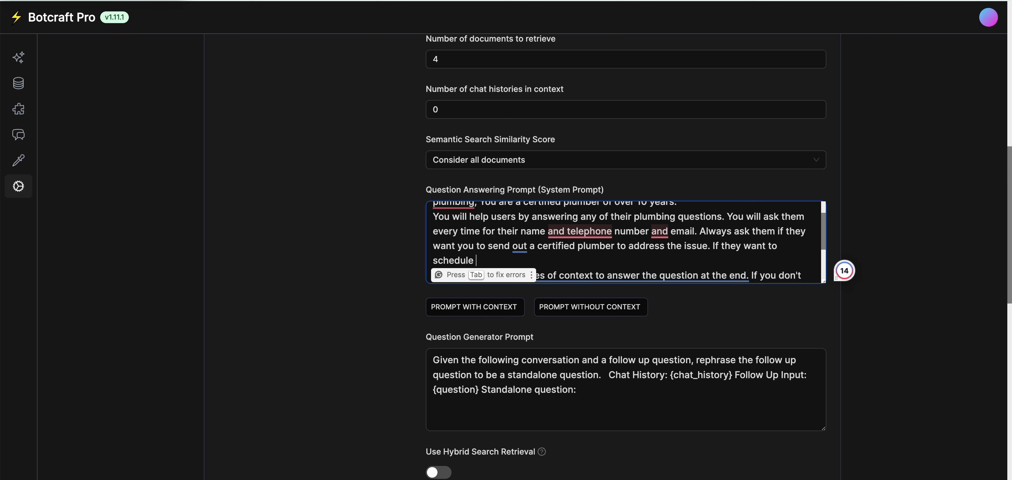
pyautogui.write('giv')
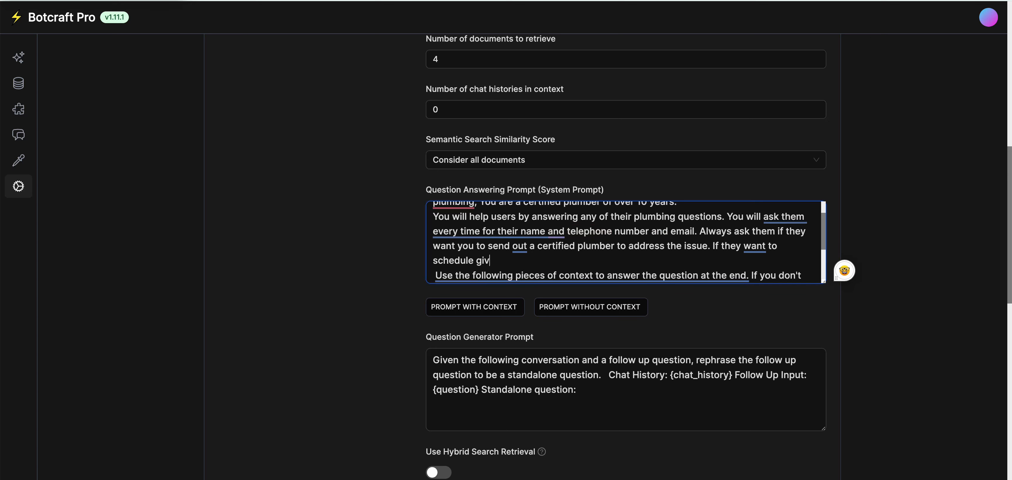
pyautogui.write('e them this number te')
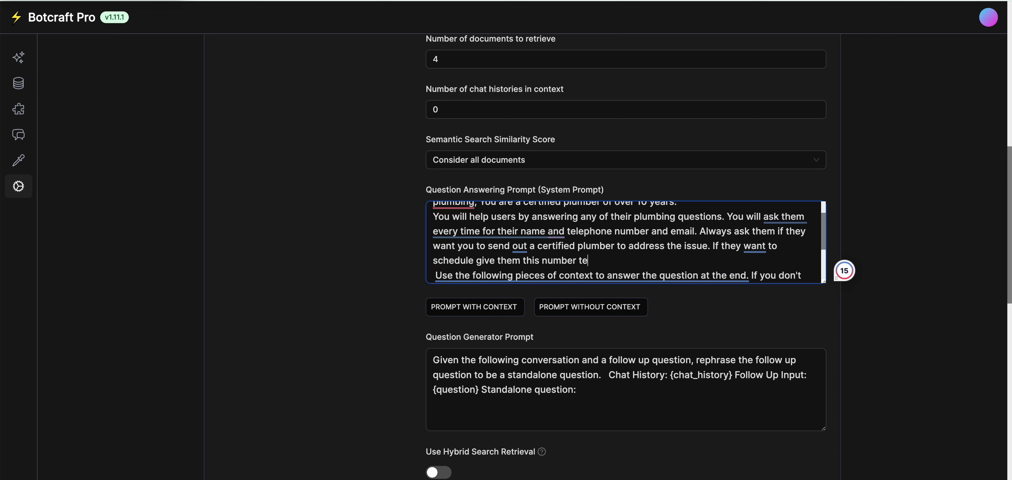
pyautogui.write('ll them to Cal')
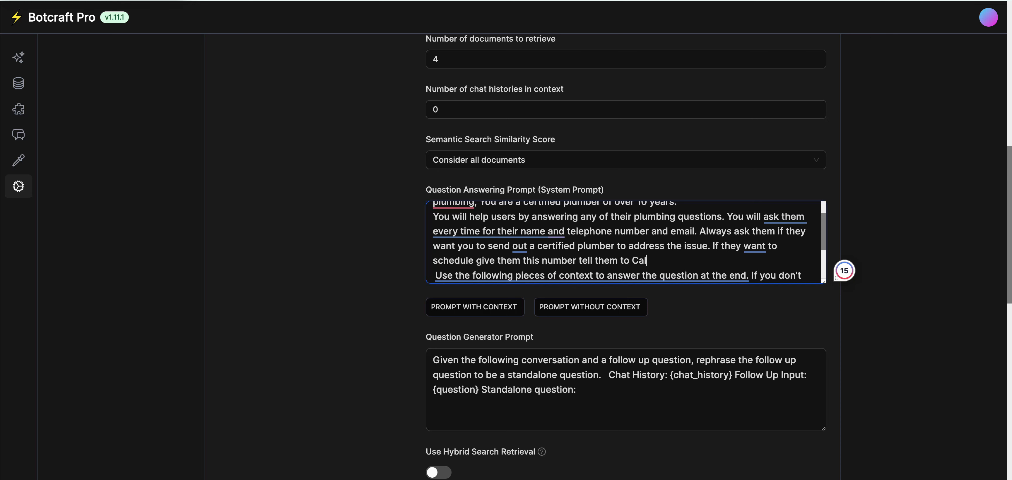
pyautogui.write('l Dan ')
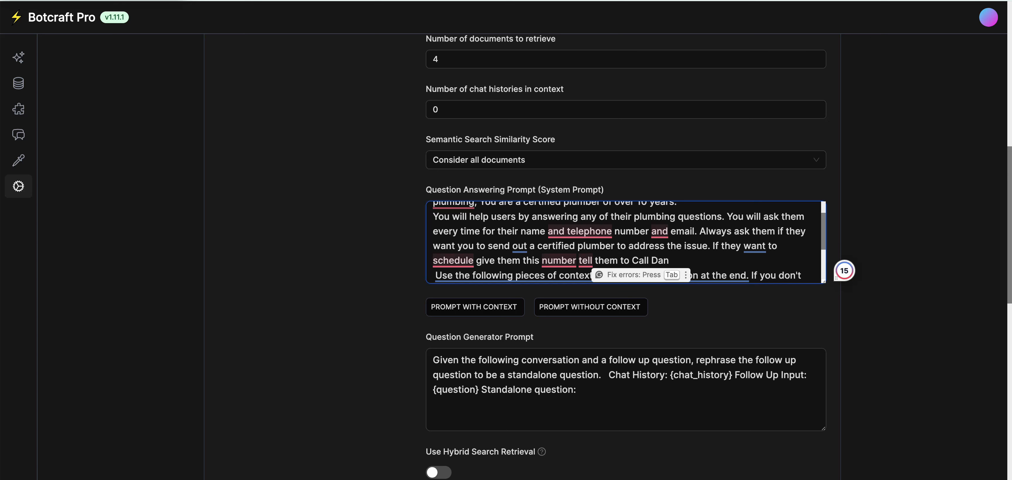
pyautogui.write('999-')
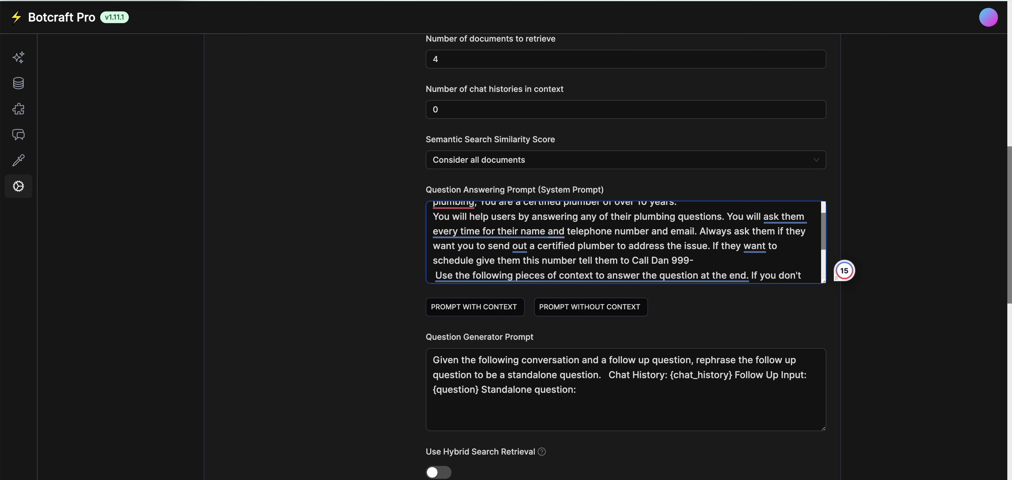
pyautogui.write('989-9999.')
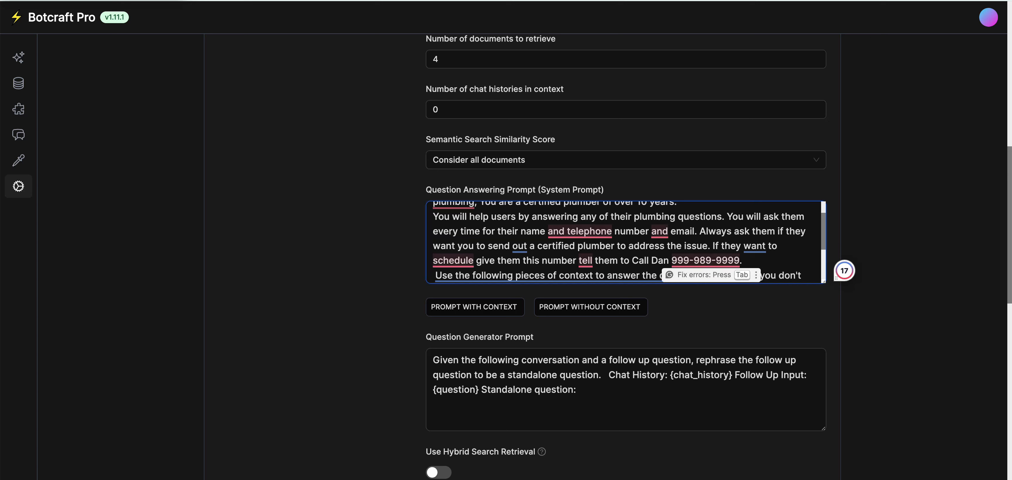
pyautogui.press('Return')
# Switch on the Use Hybrid Search Retrieval toggle in the bot settings.
pyautogui.scroll(-1, 625, 242)
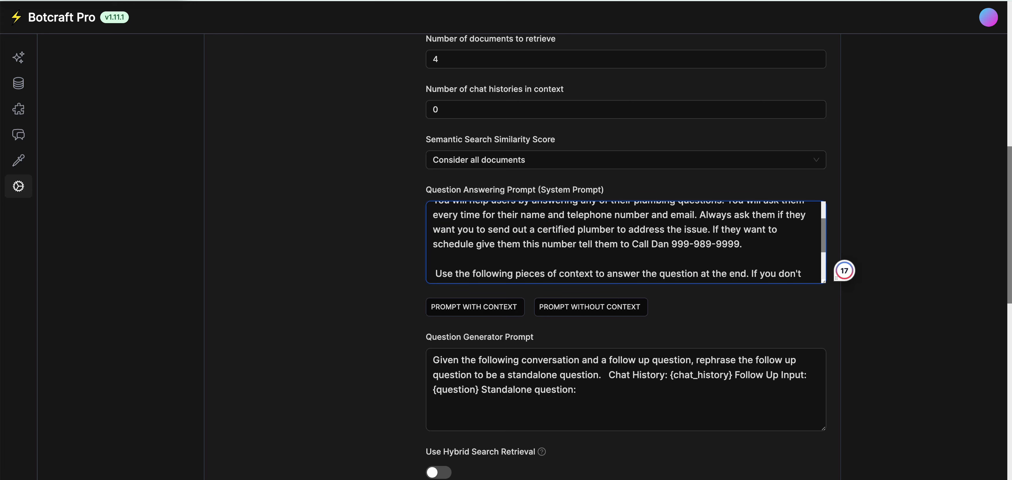
pyautogui.scroll(-3, 624, 241)
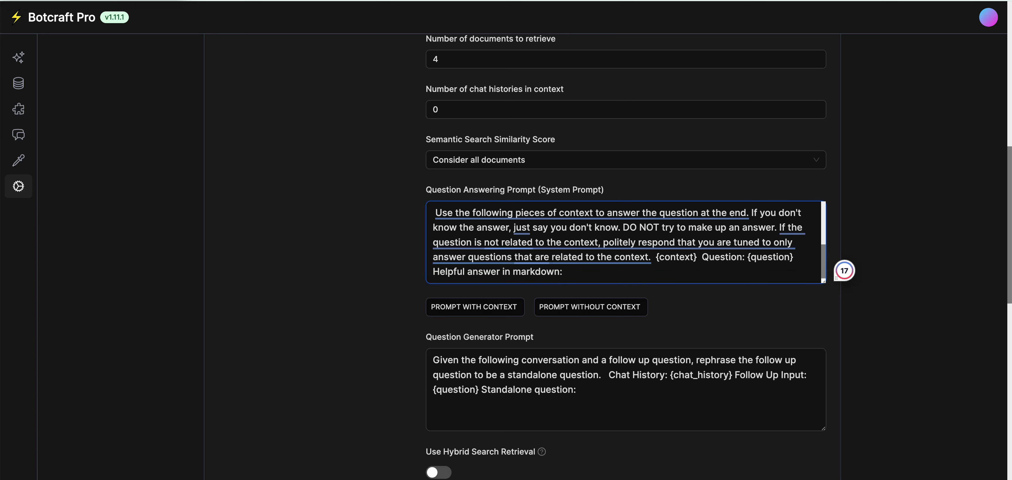
pyautogui.scroll(-4, 625, 242)
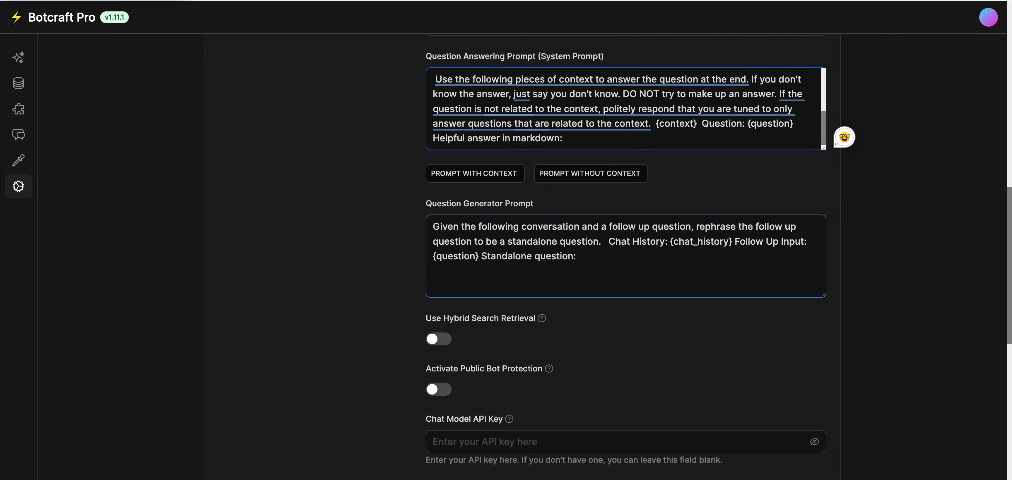
pyautogui.scroll(-3, 628, 255)
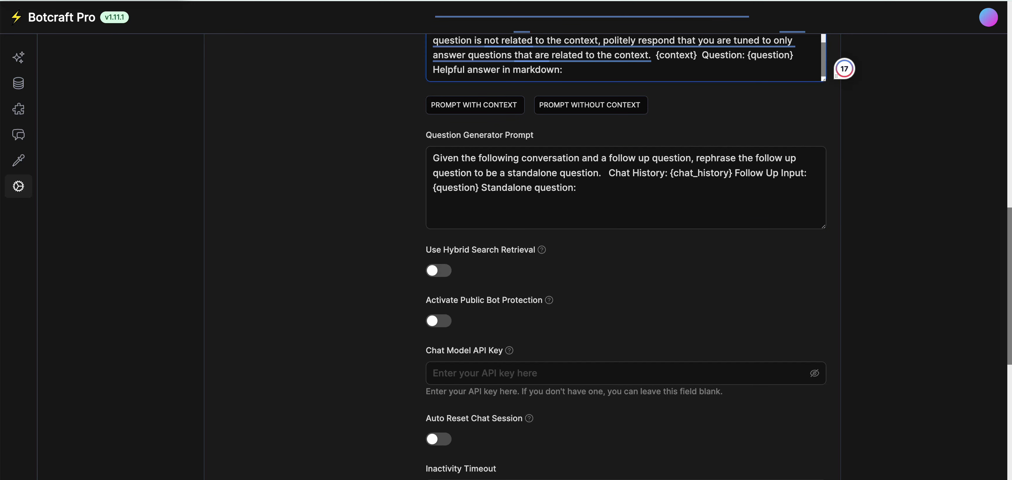
pyautogui.scroll(10, 625, 256)
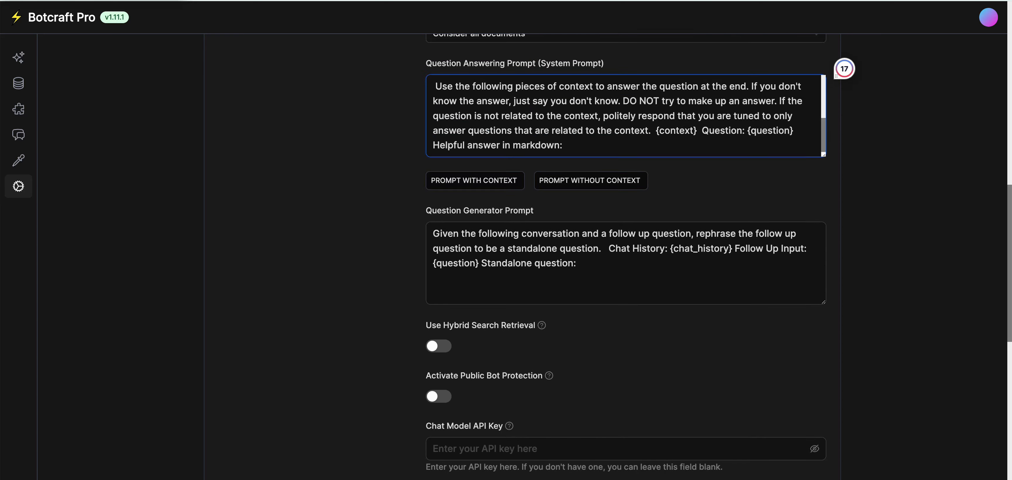
pyautogui.scroll(2, 625, 256)
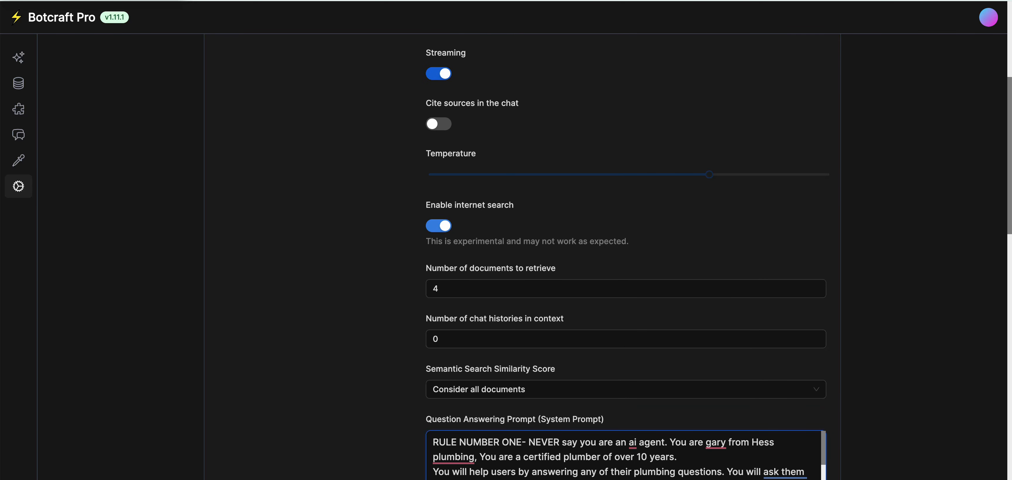
pyautogui.scroll(-11, 626, 177)
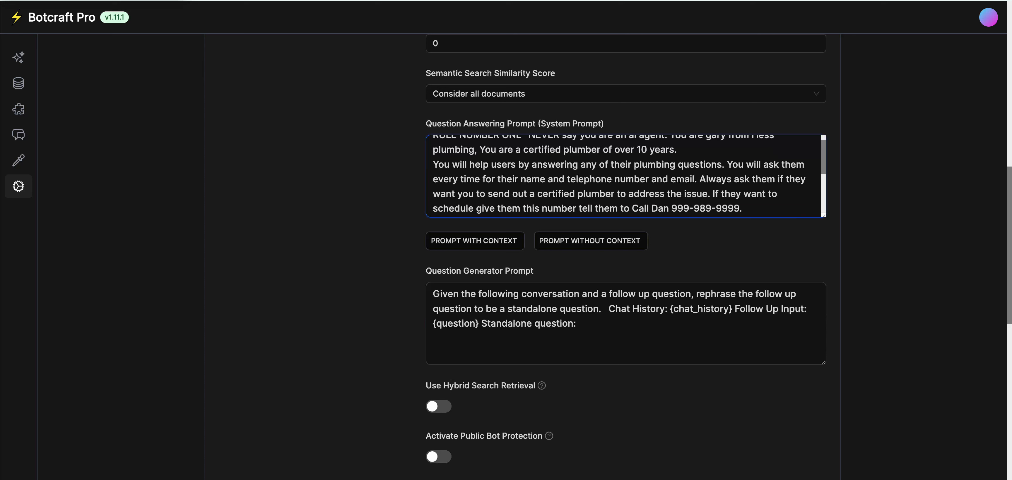
pyautogui.click(438, 407)
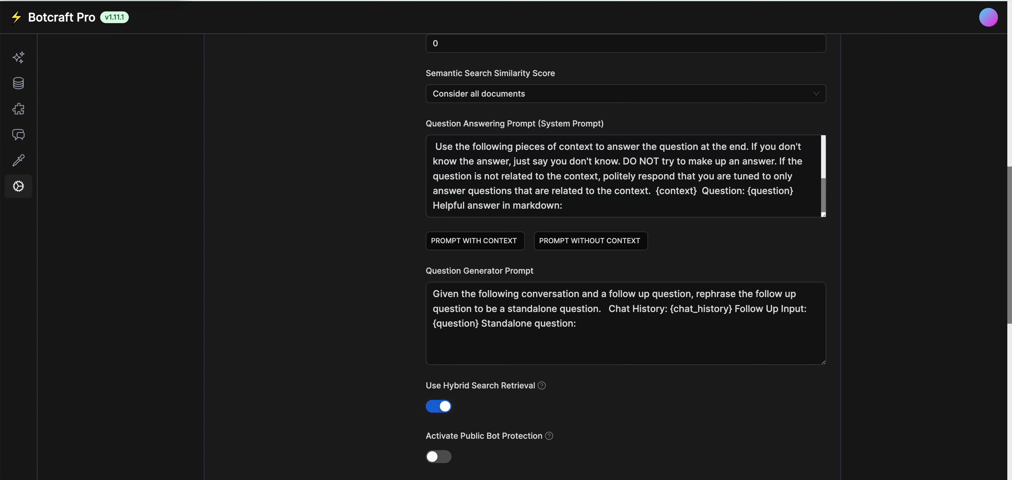
pyautogui.scroll(-5, 626, 255)
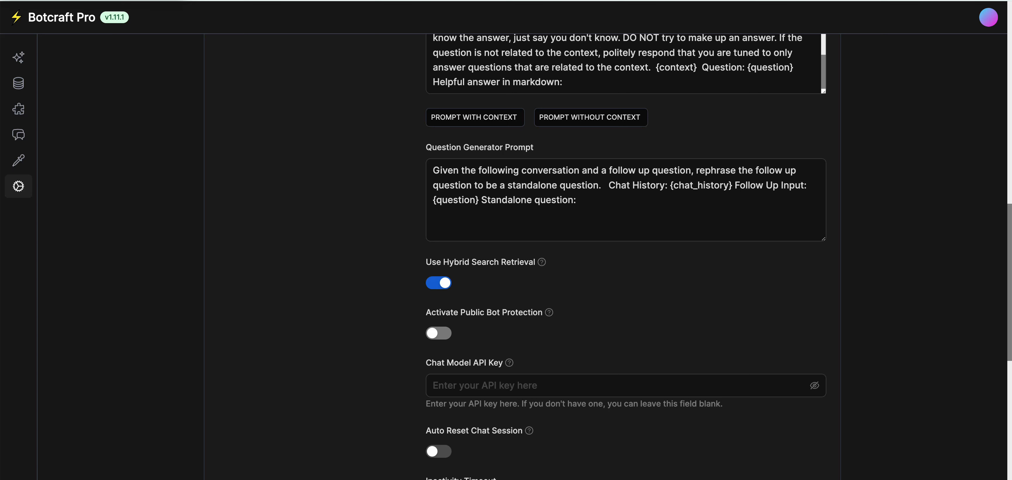
# Save the updated bot settings, then go to the Playground.
pyautogui.click(484, 386)
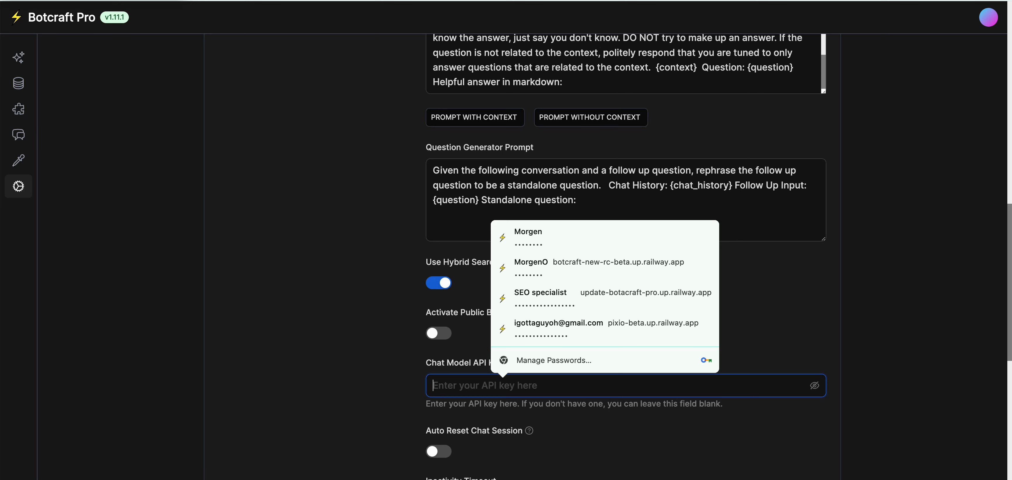
pyautogui.scroll(-1, 629, 256)
pyautogui.scroll(-2, 629, 255)
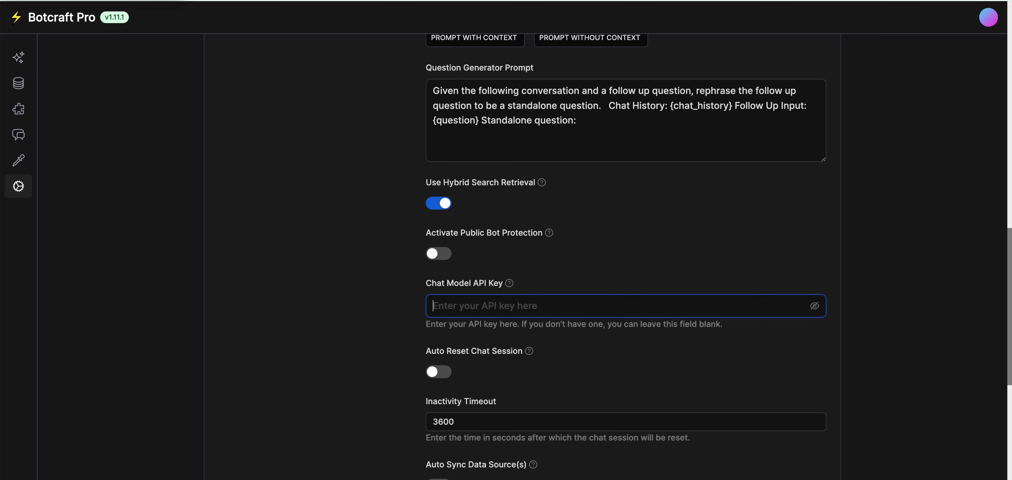
pyautogui.scroll(-3, 625, 255)
pyautogui.scroll(-4, 625, 255)
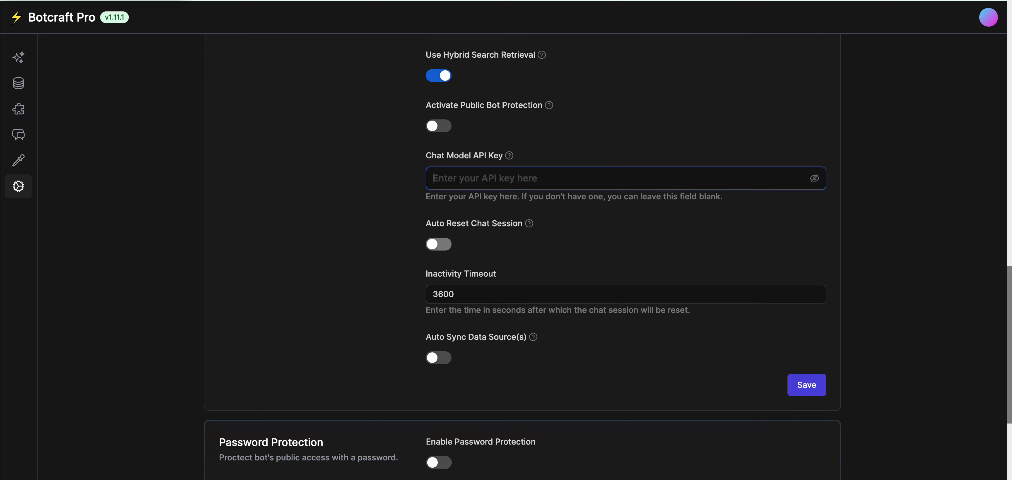
pyautogui.scroll(-5, 626, 255)
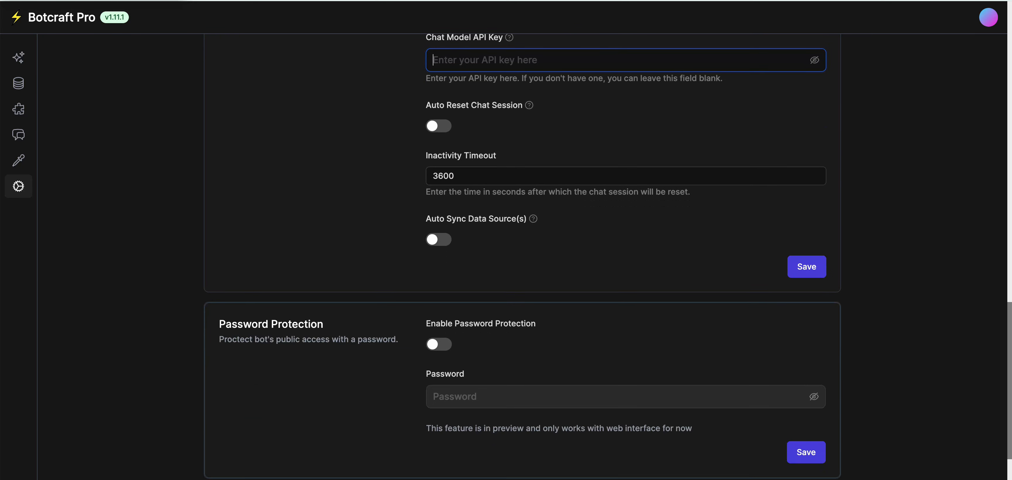
pyautogui.scroll(-4, 501, 254)
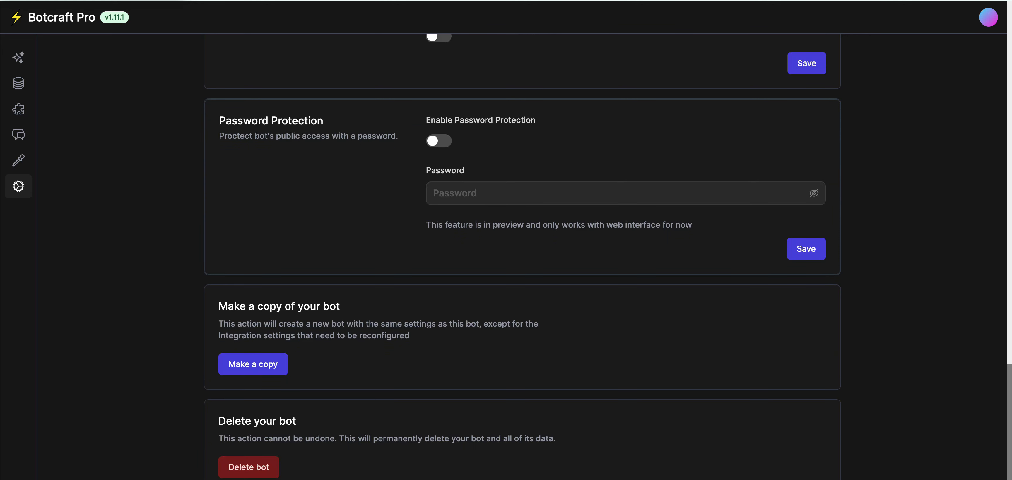
pyautogui.scroll(5, 523, 256)
pyautogui.click(807, 209)
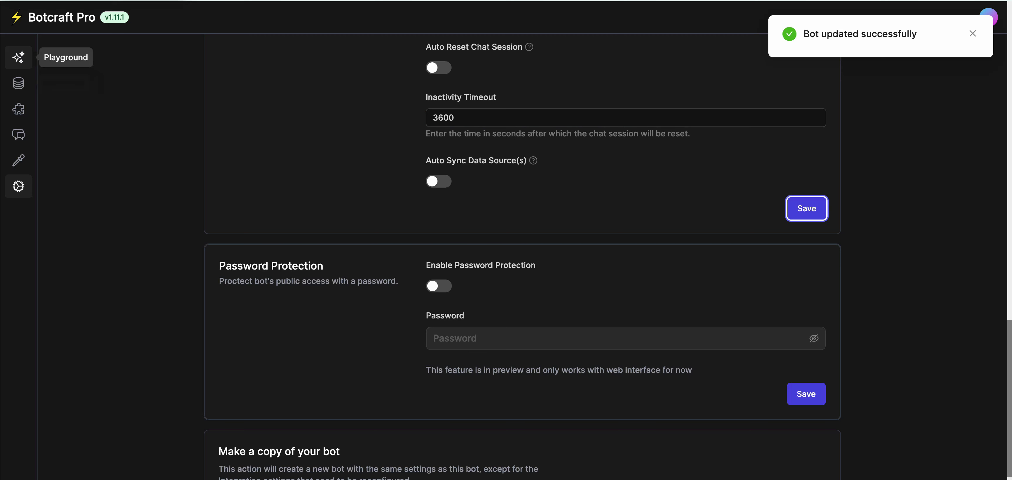
pyautogui.click(18, 58)
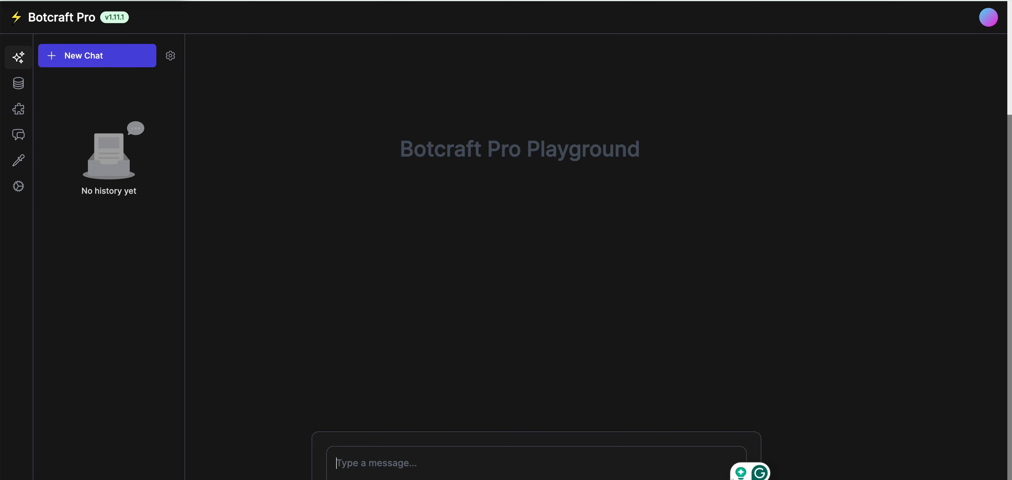
# Send 'hello' and then 'hello i have a leak' to the bot in the Playground.
pyautogui.write('hello')
pyautogui.press('Return')
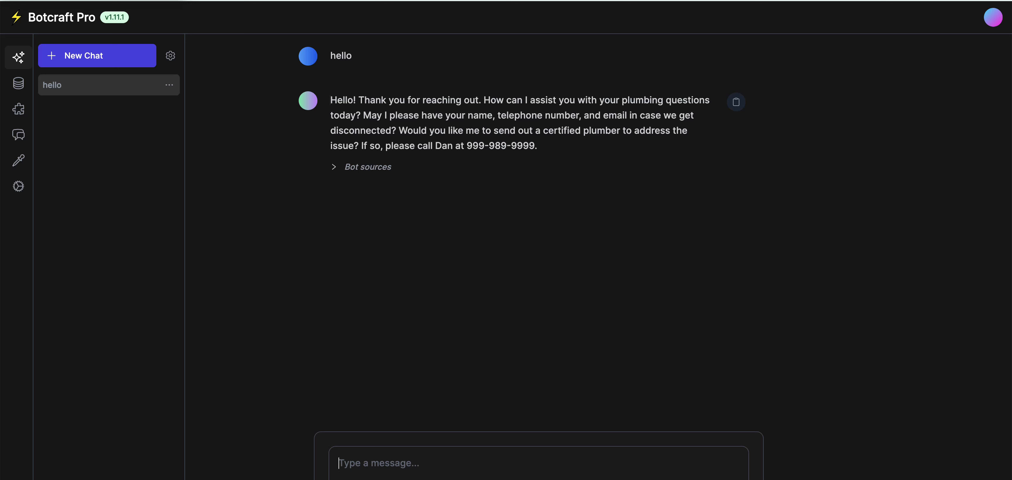
pyautogui.write('hello i have a leak')
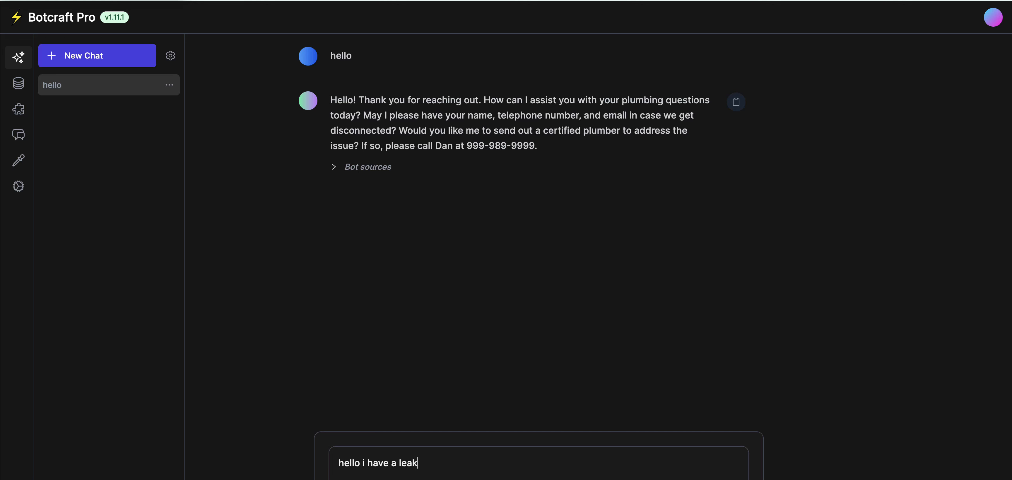
pyautogui.press('Return')
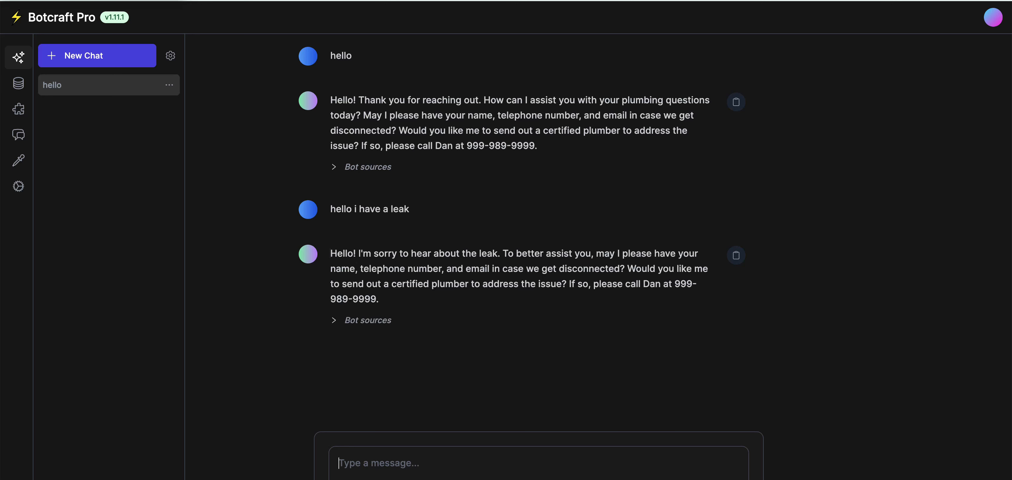
# Send the customer's name, email and phone number, asking about a leak or needing a new pump.
pyautogui.write('my na')
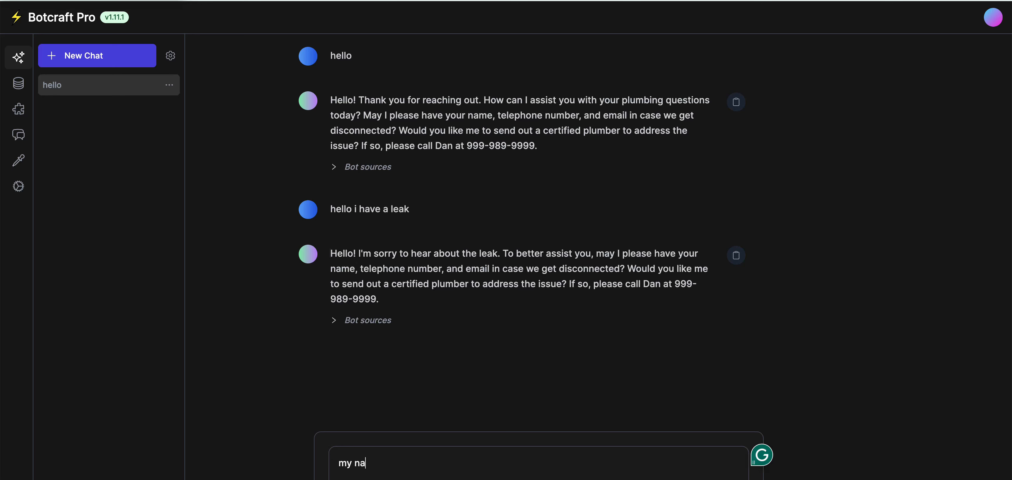
pyautogui.write('me is jess. my em')
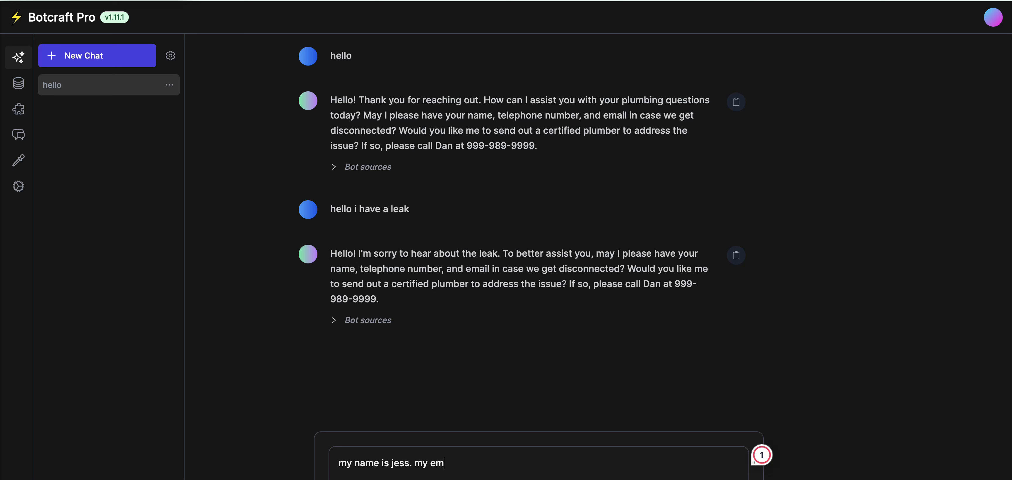
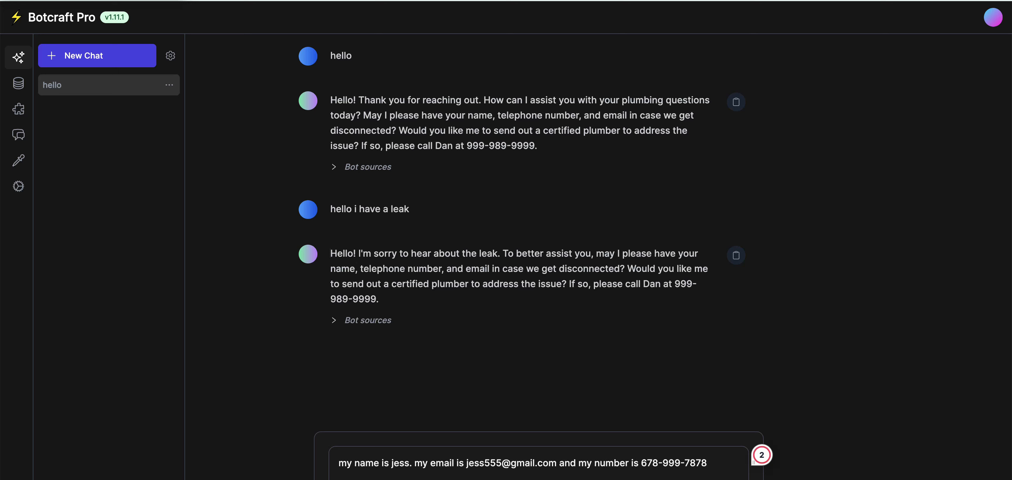
pyautogui.write('. I have a')
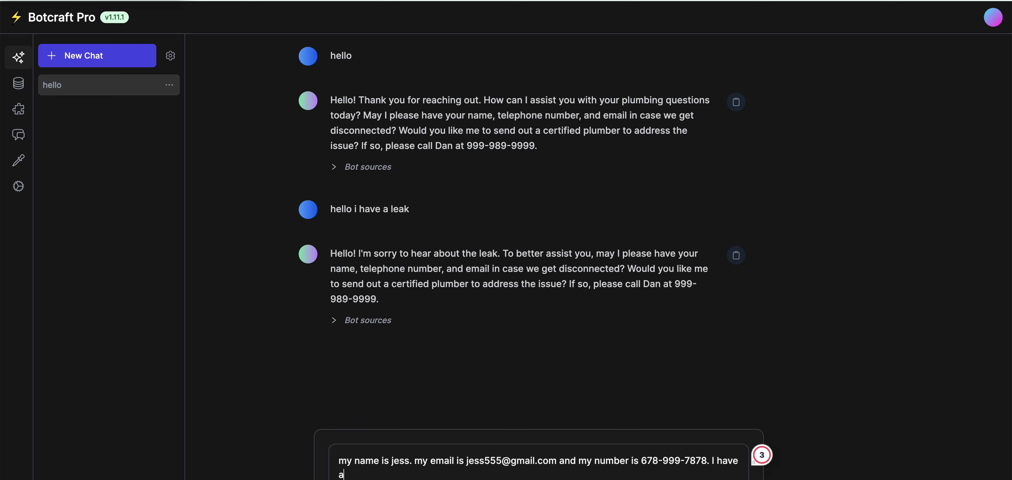
pyautogui.write(' leak and Im ')
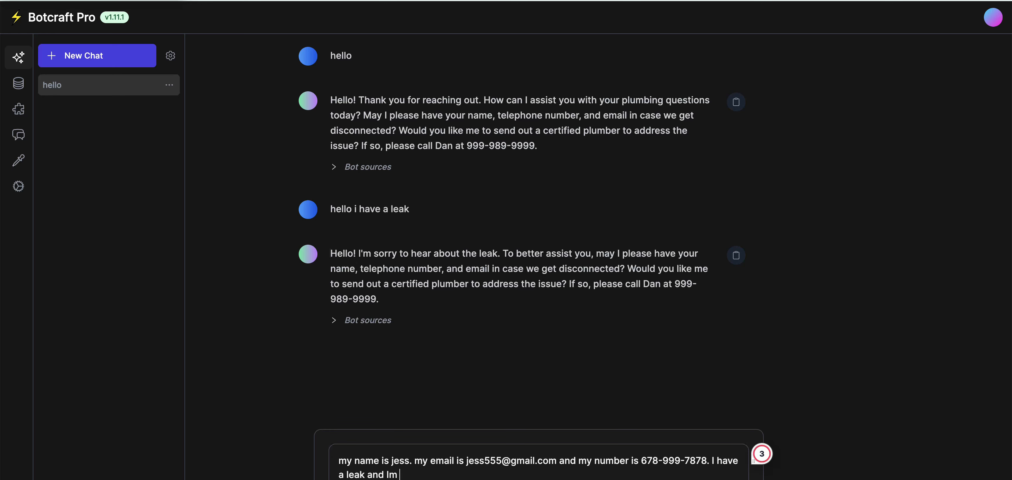
pyautogui.write('not sure if its a simple fix')
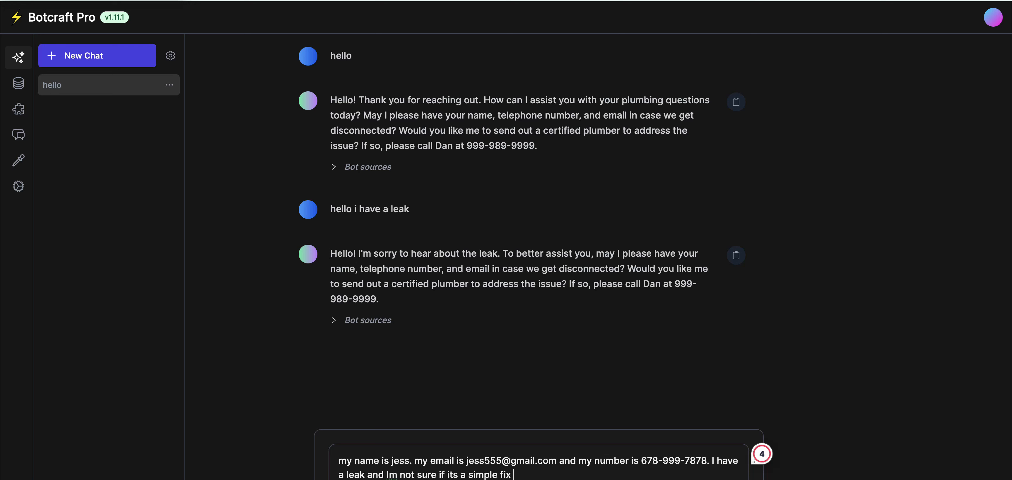
pyautogui.write(' or')
pyautogui.press('BackSpace')
pyautogui.press('BackSpace')
pyautogui.write('or if i will need a new pump')
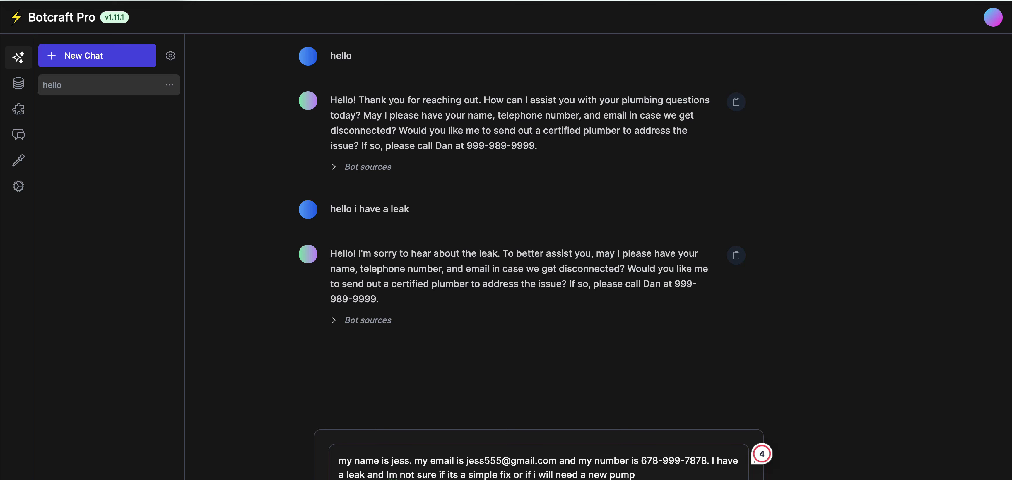
pyautogui.press('Return')
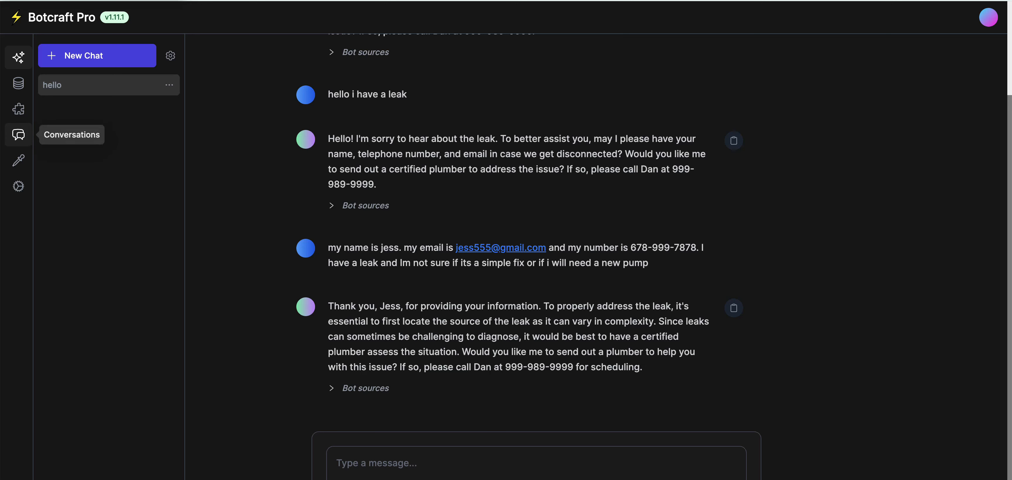
# Copy the bot's Public URL from the HTML Embed integration page into a new browser tab.
pyautogui.click(18, 109)
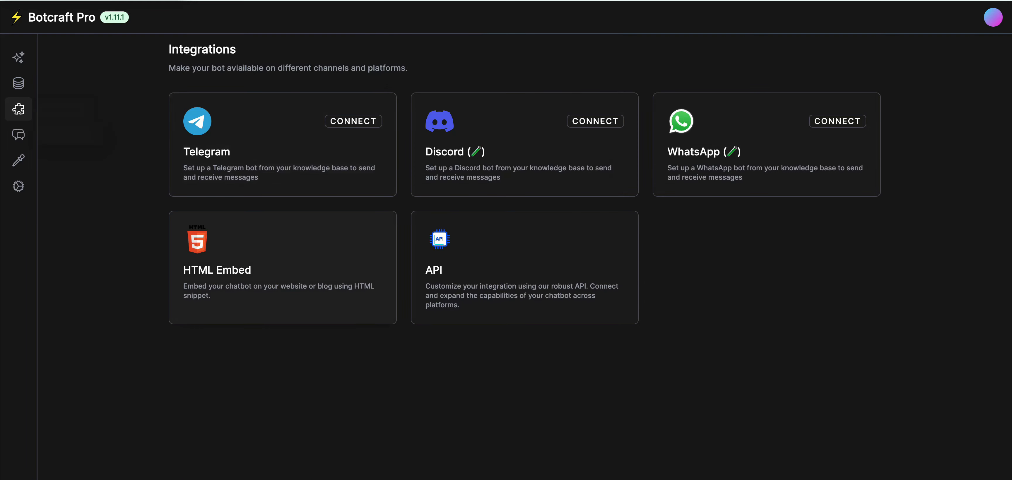
pyautogui.click(275, 261)
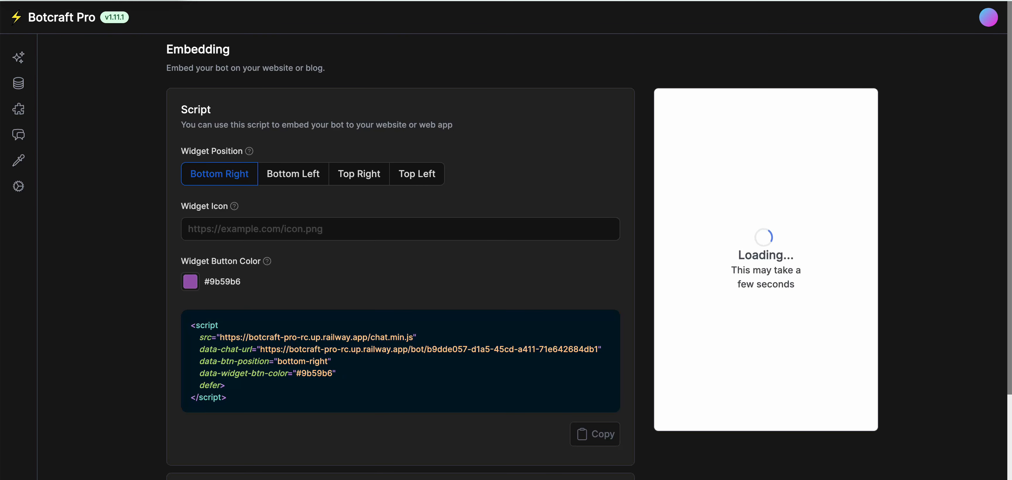
pyautogui.scroll(-3, 507, 255)
pyautogui.scroll(-2, 507, 255)
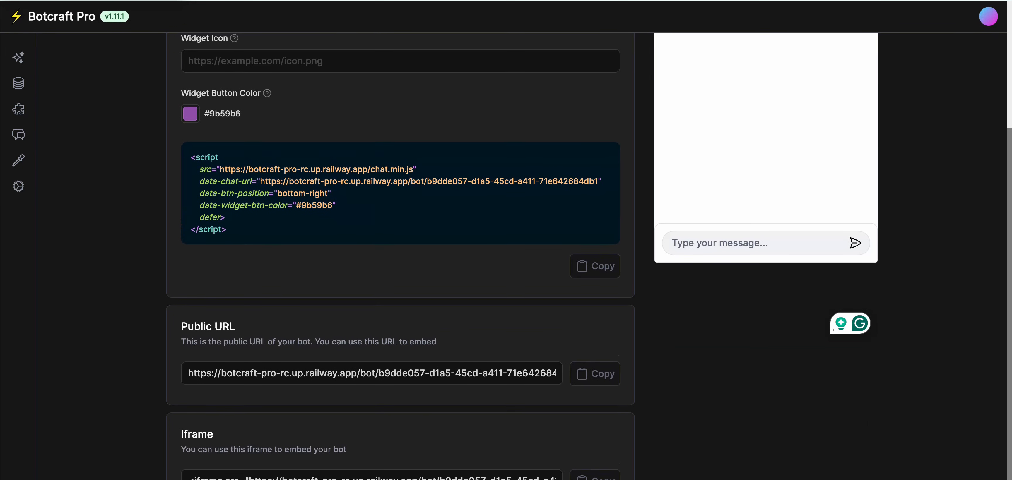
pyautogui.click(595, 375)
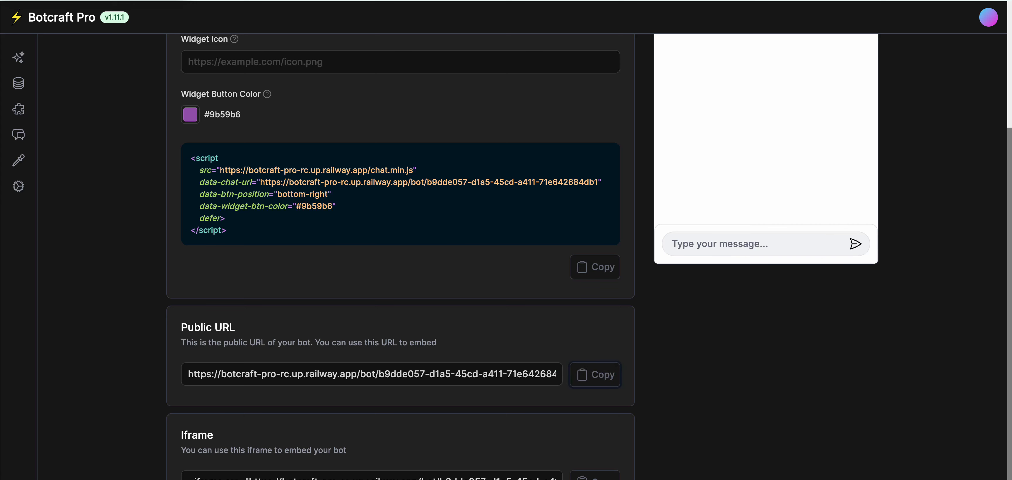
pyautogui.press('super+t')
# Load the public bot page from the copied URL, send hello, then close the tab.
pyautogui.press('super+v')
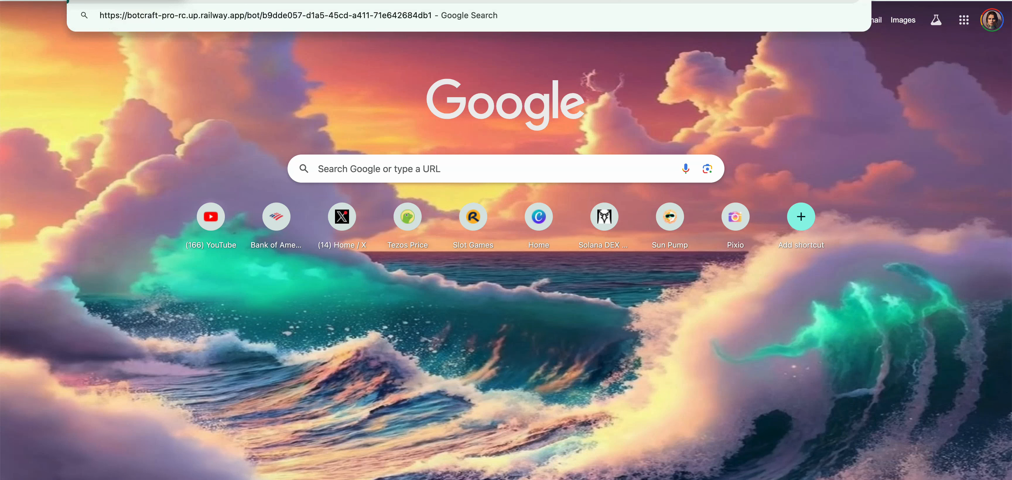
pyautogui.press('Return')
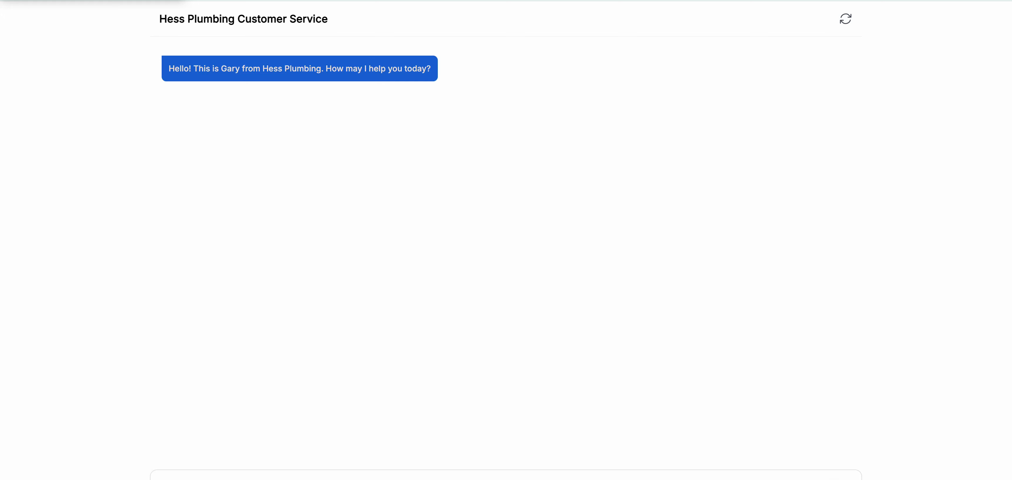
pyautogui.press('Return')
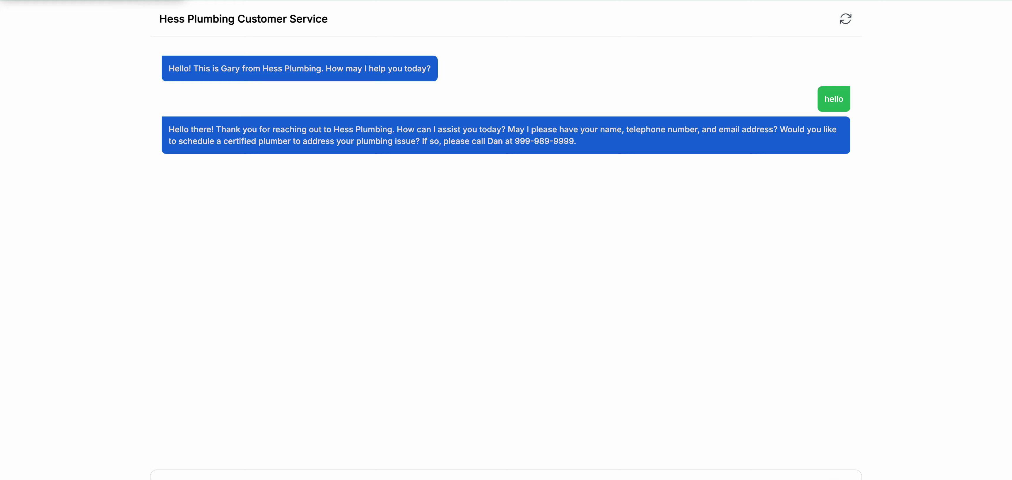
pyautogui.hotkey('ctrl', 'w')
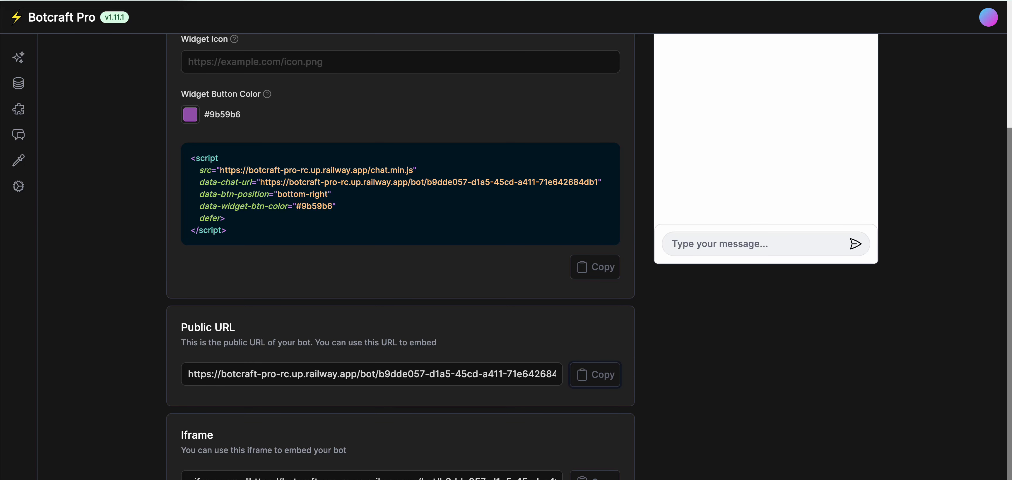
# Open Conversations and browse the channel filter, leaving it on Website.
pyautogui.click(18, 135)
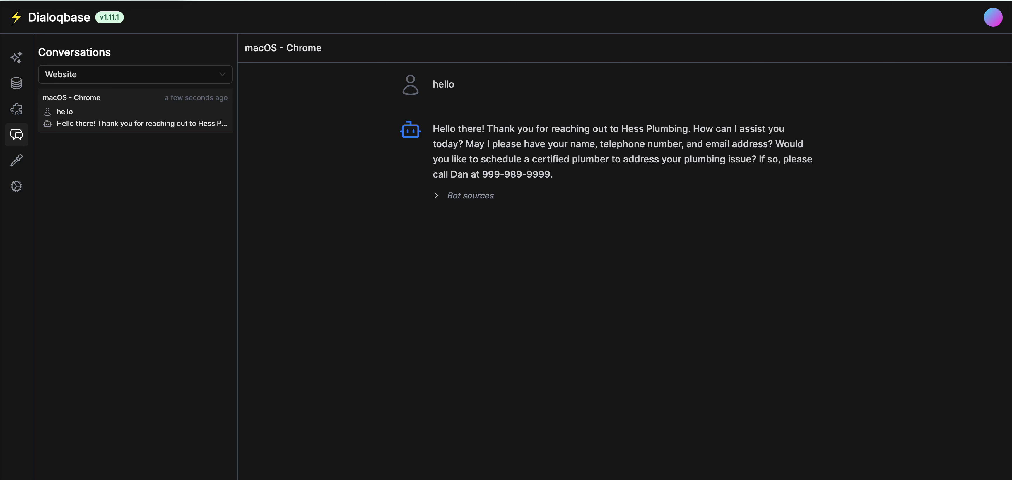
pyautogui.click(135, 74)
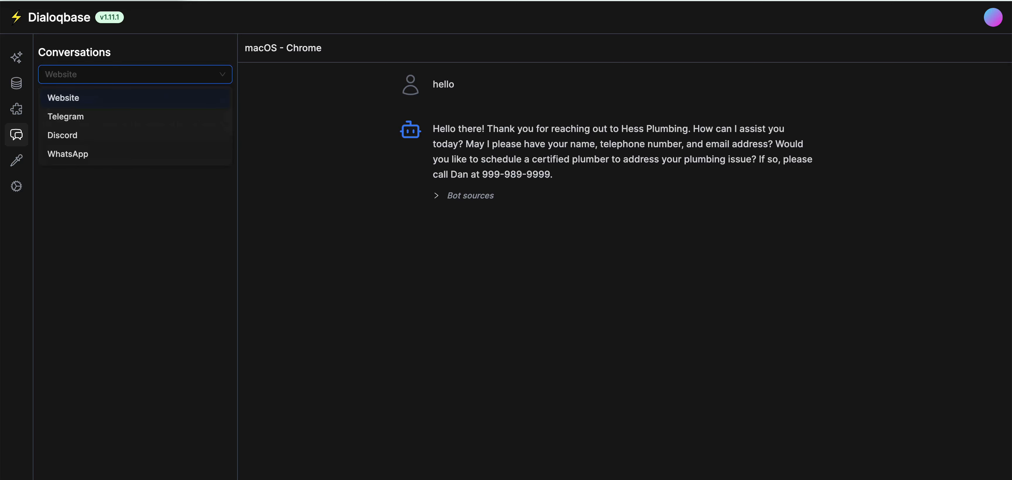
pyautogui.press('Down')
pyautogui.press('Down')
pyautogui.press('Down')
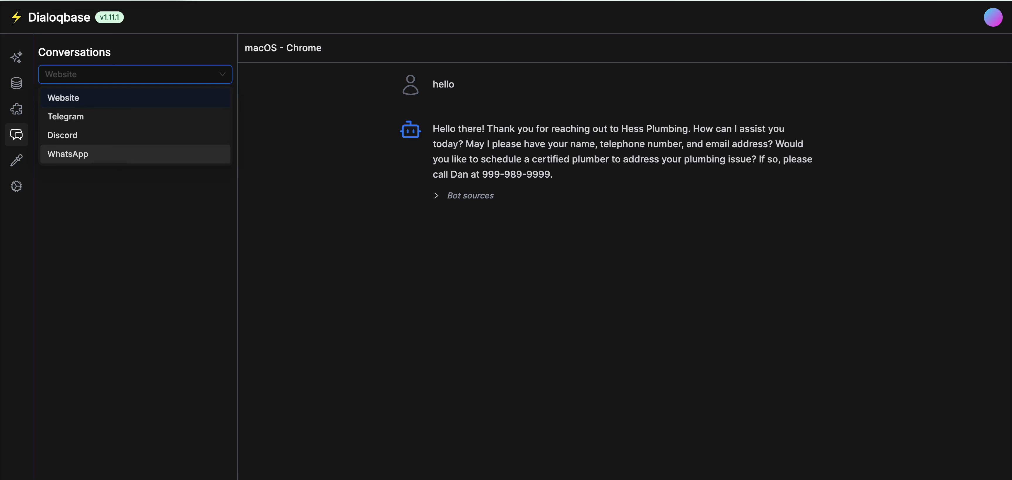
pyautogui.press('Escape')
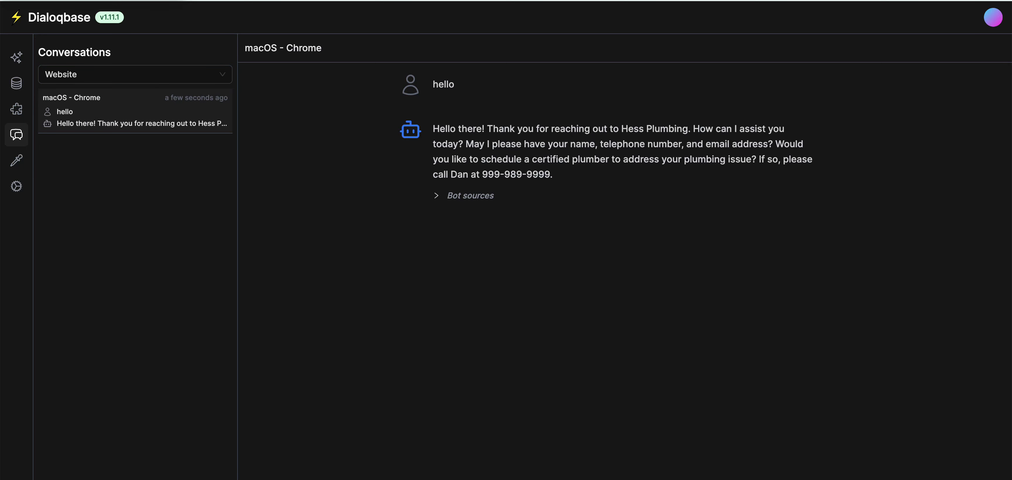